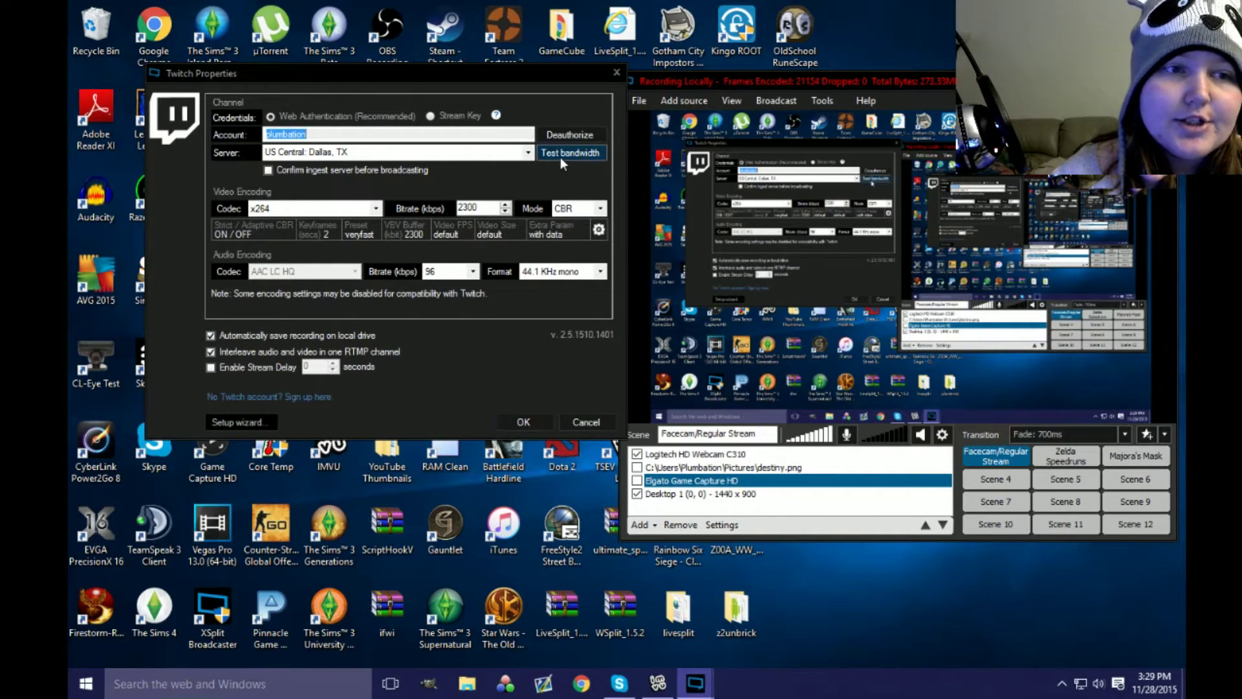
Step: Confirm the Twitch properties: US Central: Dallas, TX server, x264 at 2300 kbps CBR, AAC 96 kbps
click(539, 420)
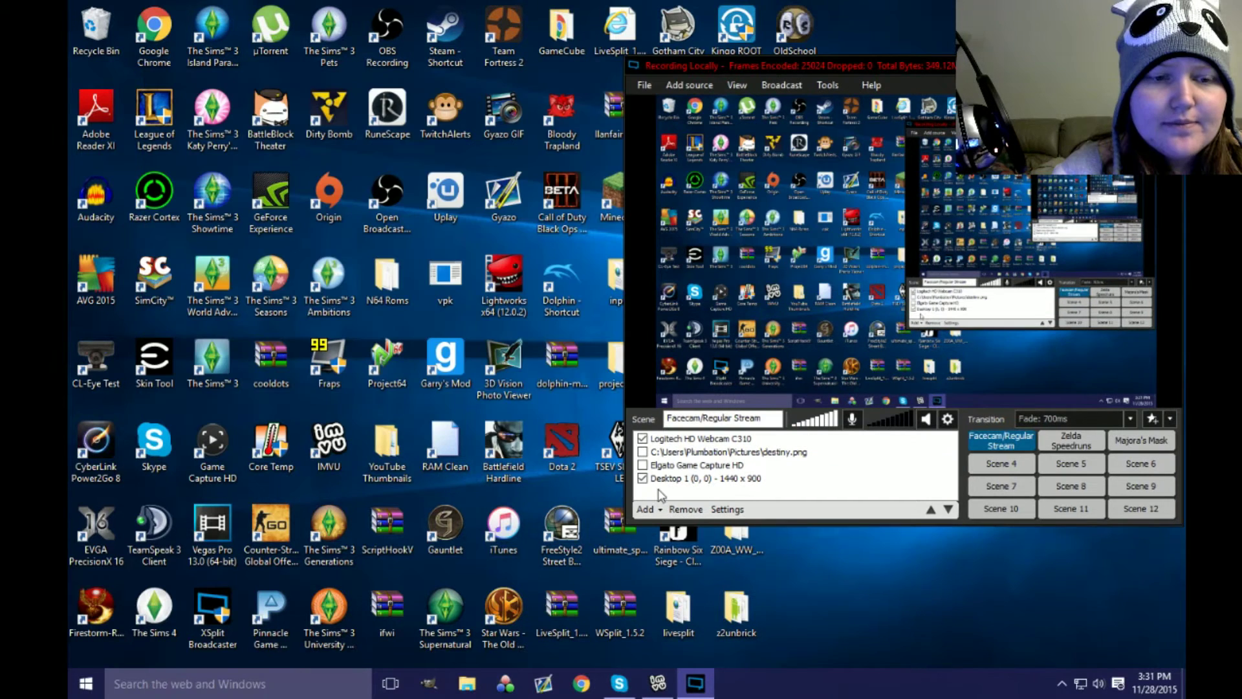
Step: Add a Text source to the Facecam/Regular Stream scene and move its Add Text dialog aside
click(645, 510)
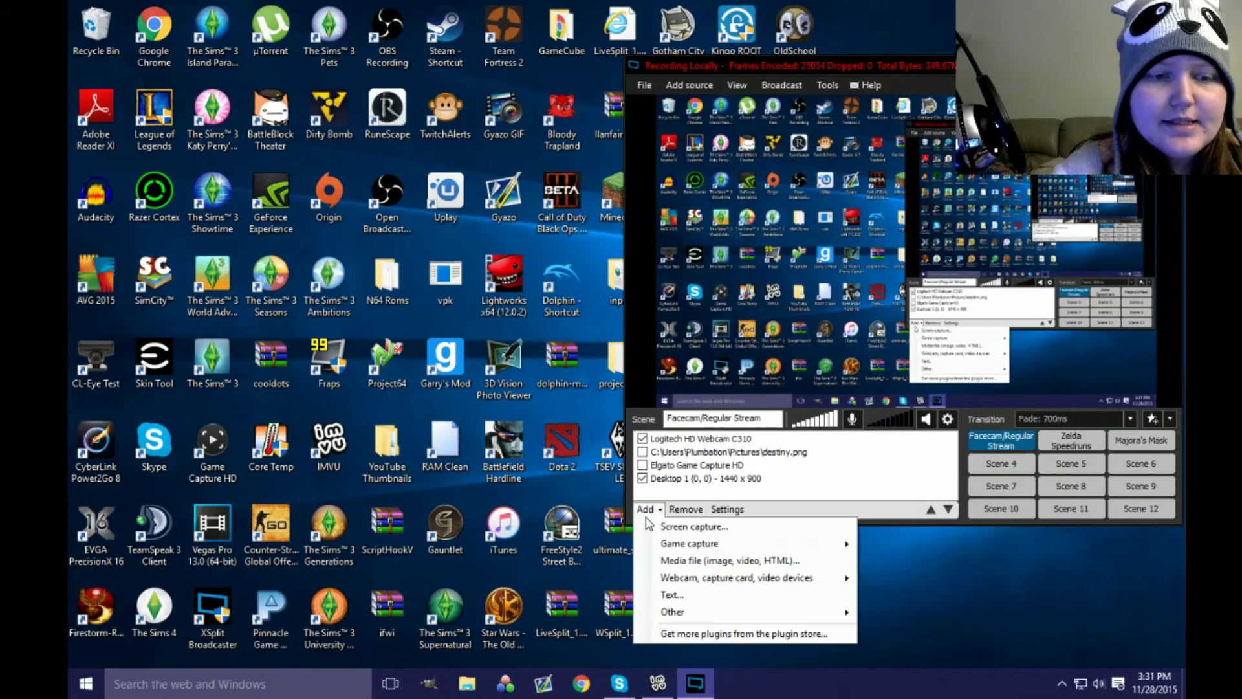
click(670, 594)
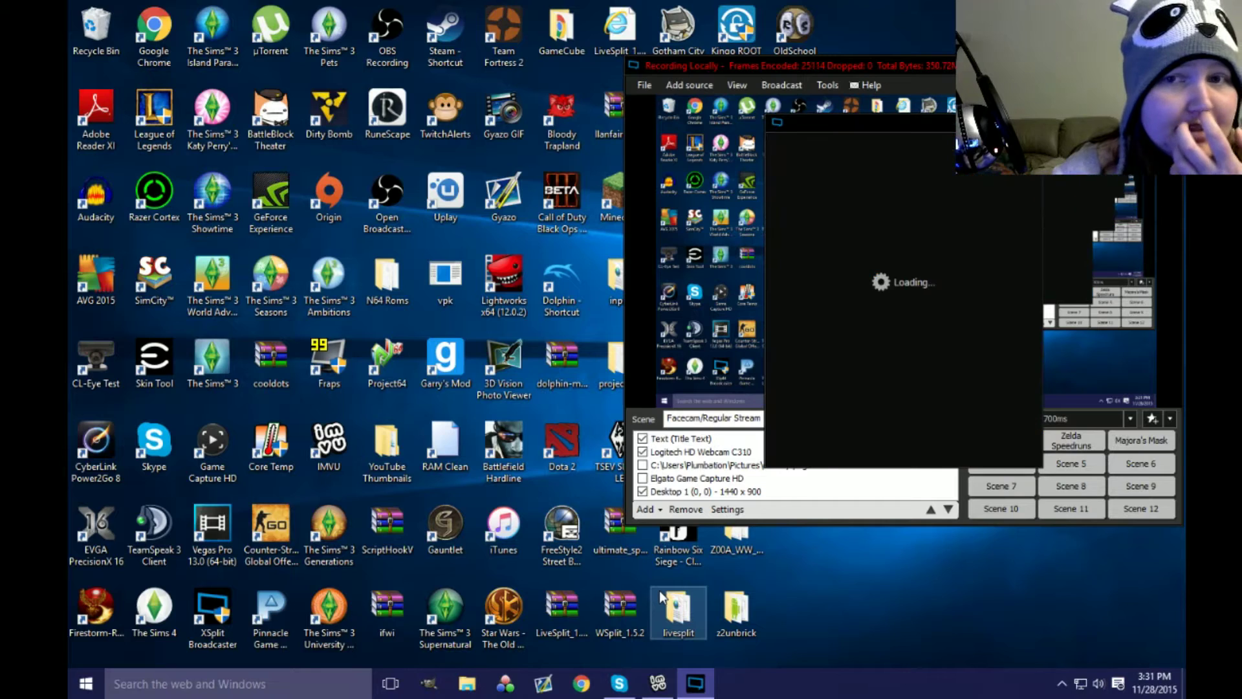
drag(1060, 129, 570, 104)
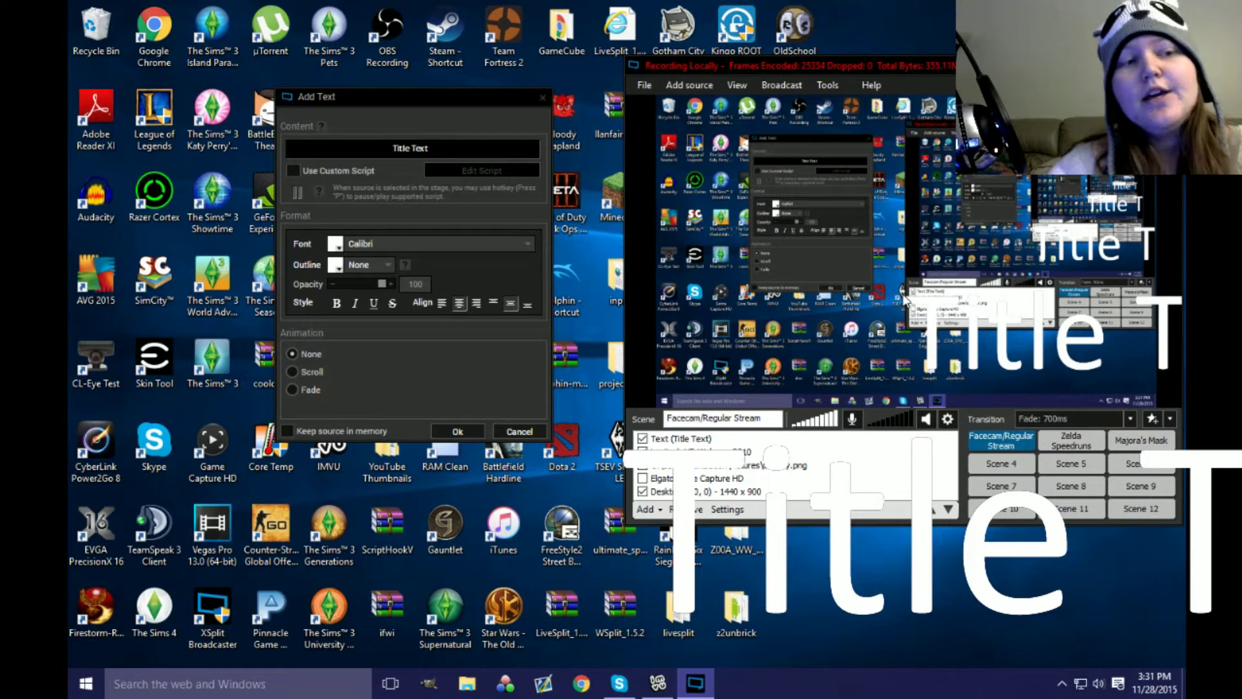
Step: Enable a custom script for the text using the Load Text from Local File template
click(293, 170)
click(443, 171)
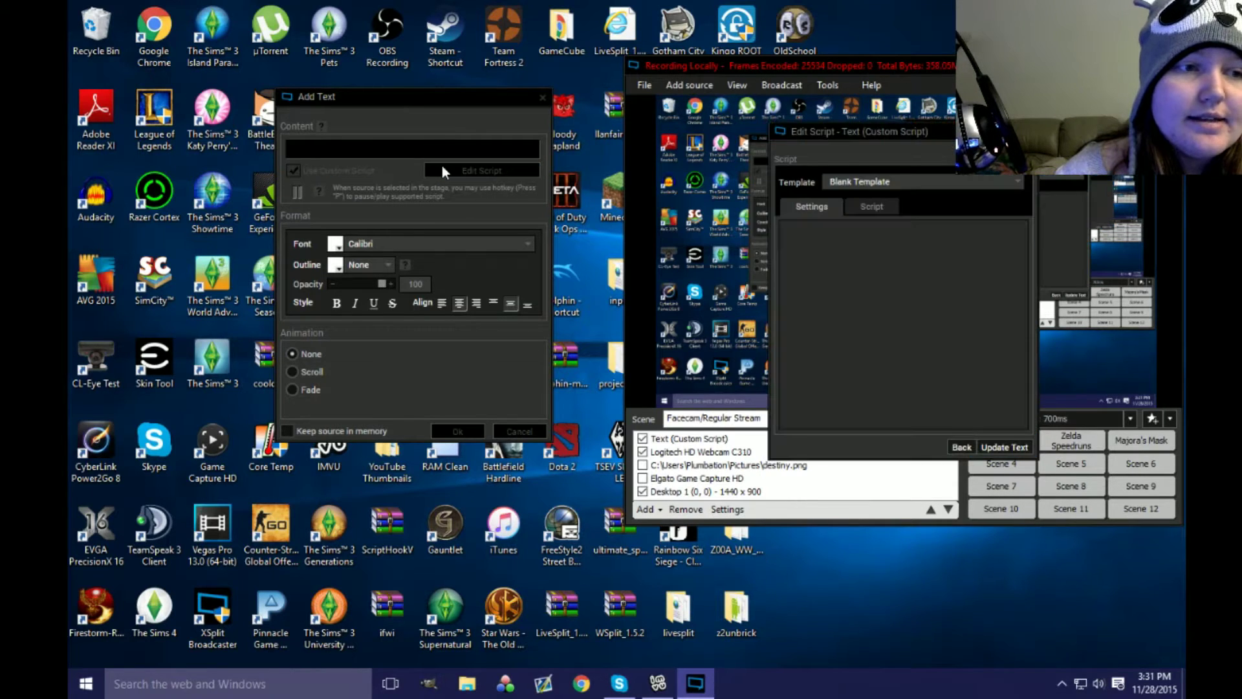
click(892, 183)
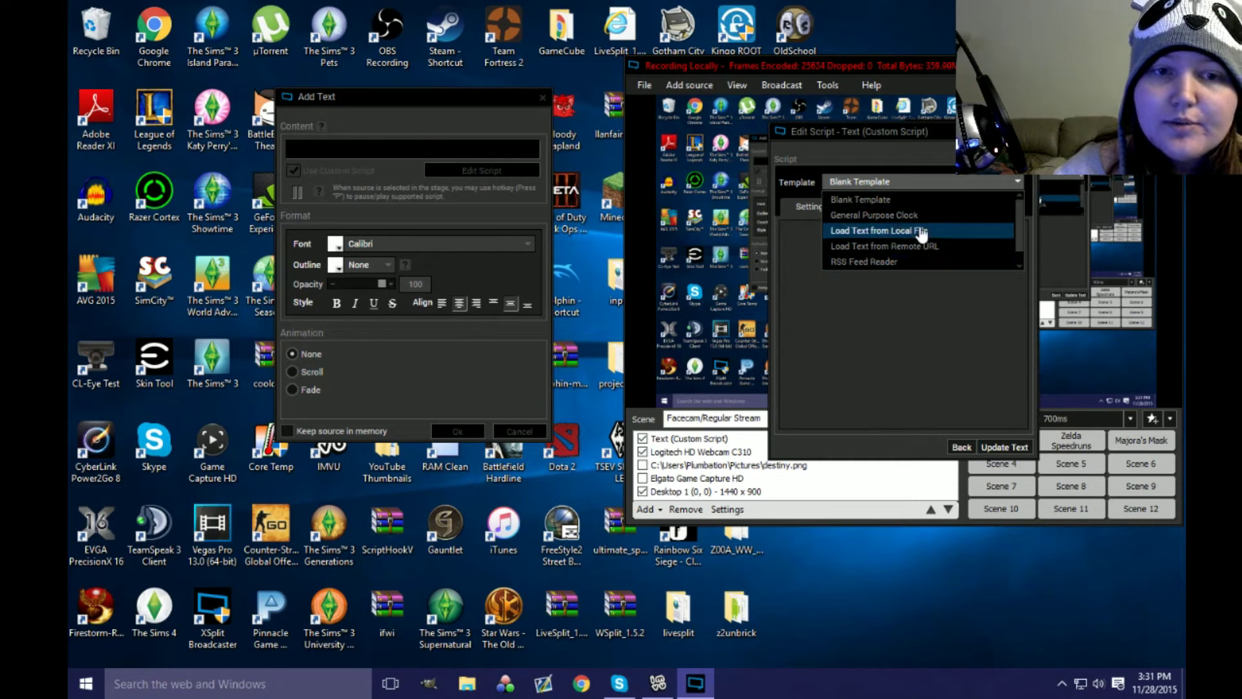
click(944, 231)
Step: Set the script's file path to Documents\Twitch Alerts\most_recent_follower
click(944, 234)
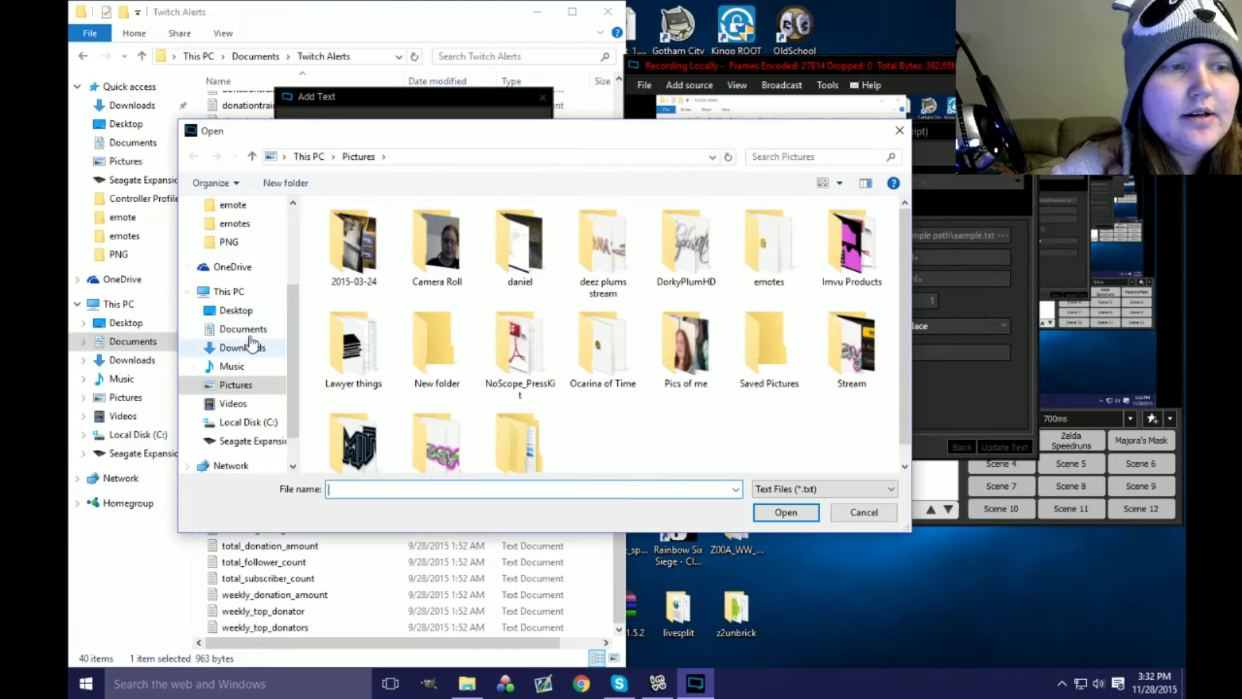
click(254, 336)
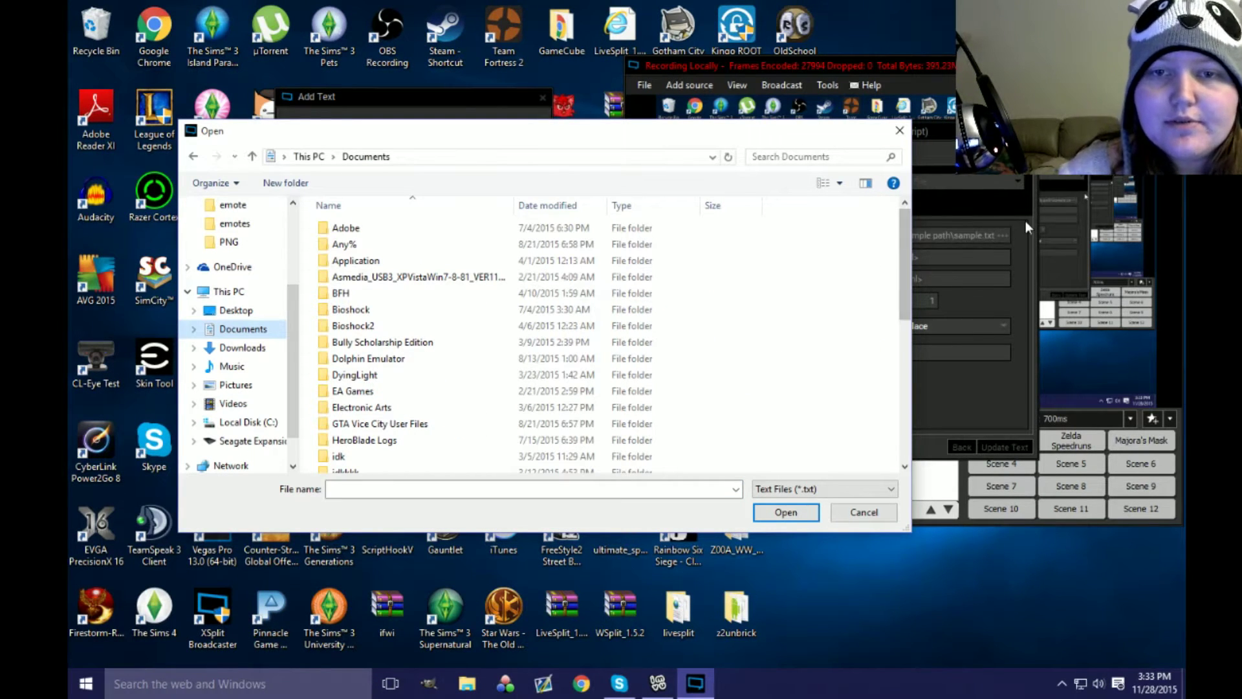
drag(581, 130, 570, 103)
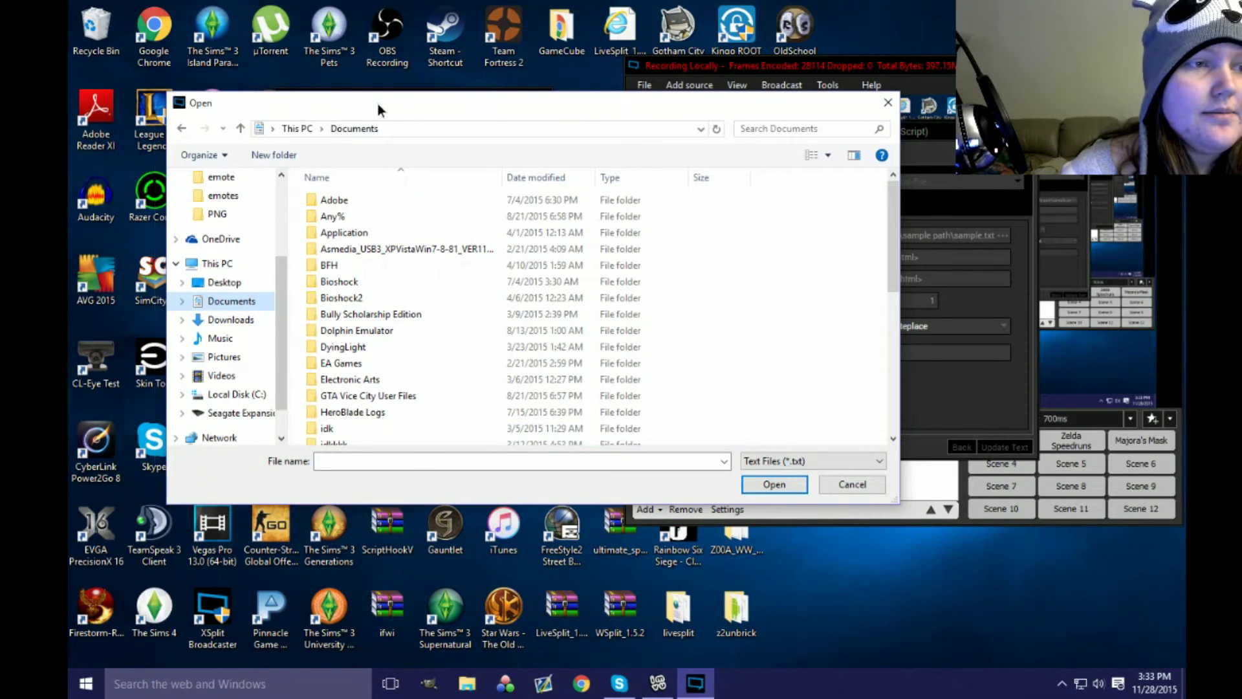
drag(377, 104, 499, 161)
scroll(373, 440, down, 5)
scroll(373, 440, down, 2)
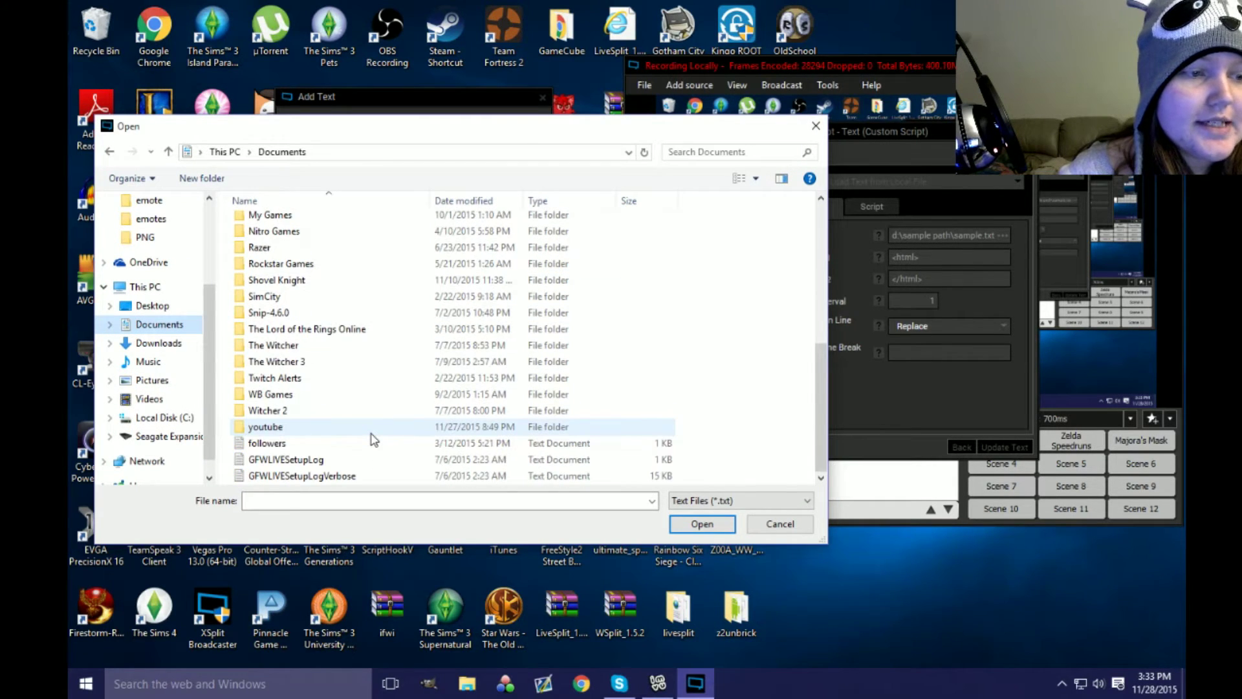
double_click(274, 378)
scroll(297, 362, down, 4)
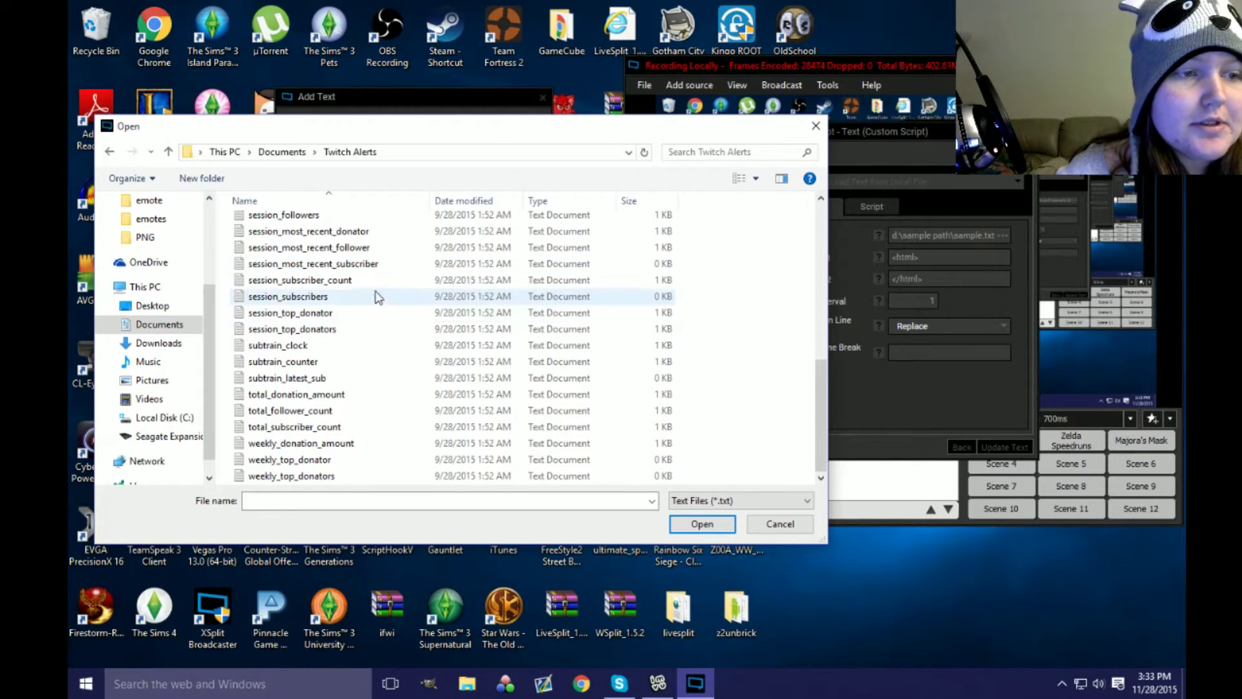
scroll(378, 296, up, 1)
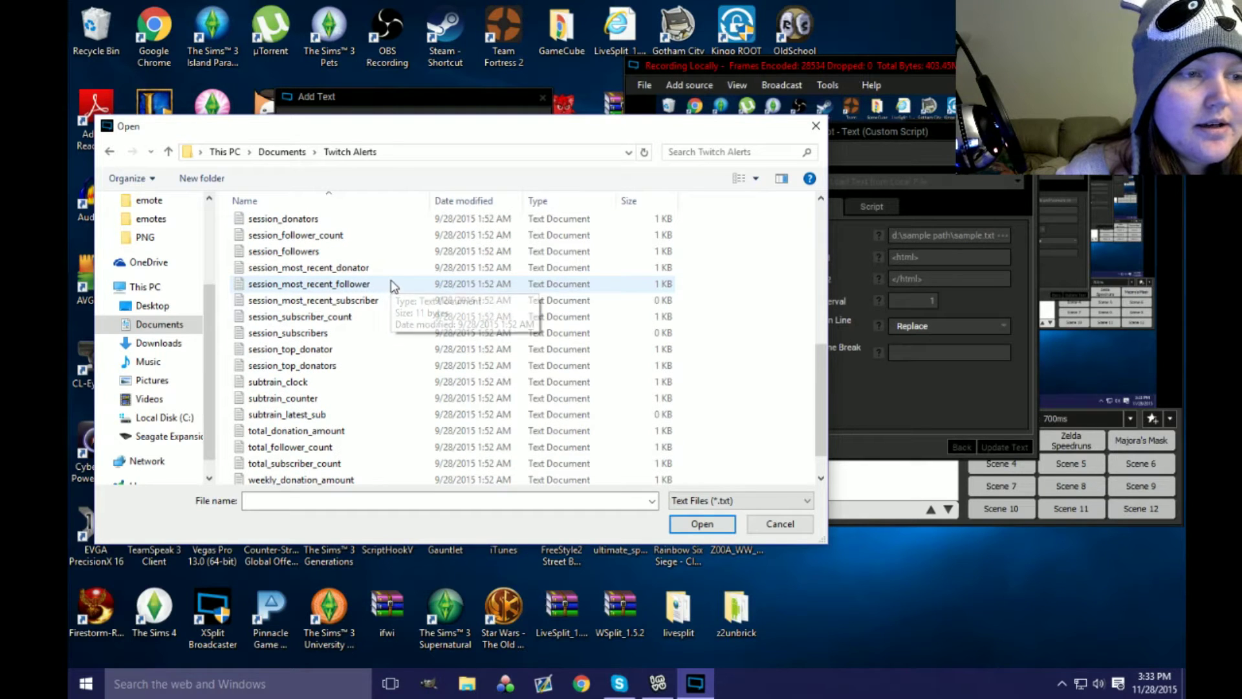
scroll(388, 288, up, 2)
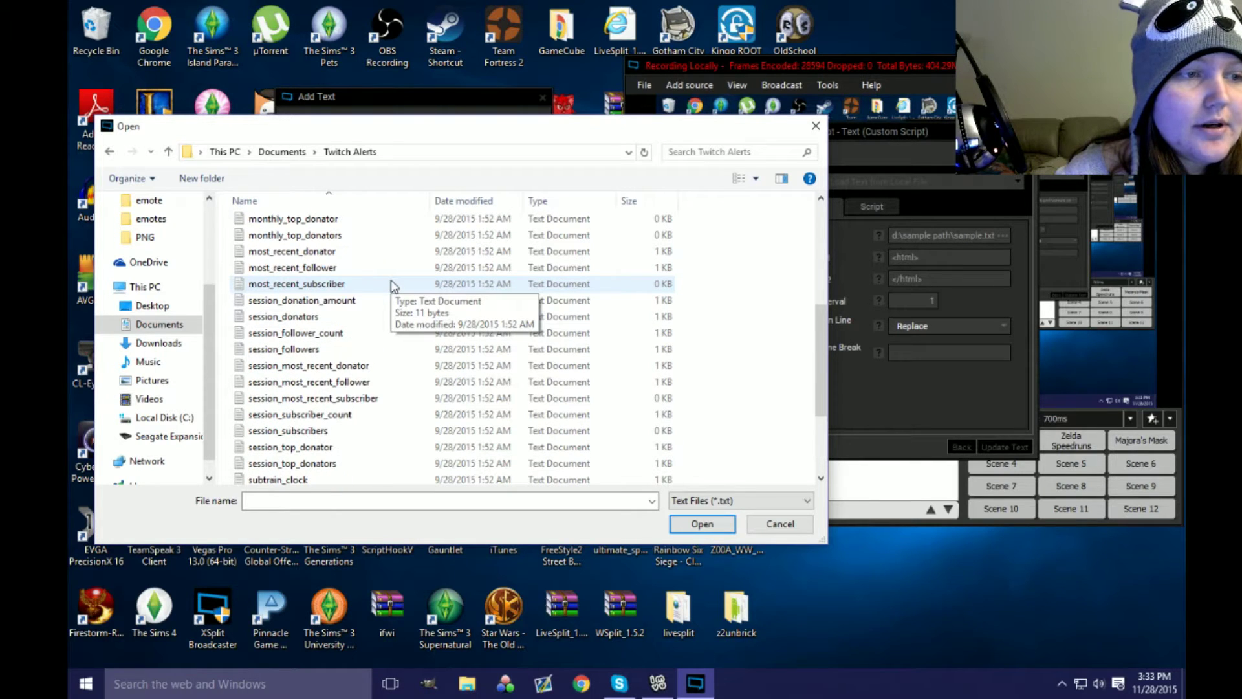
double_click(374, 271)
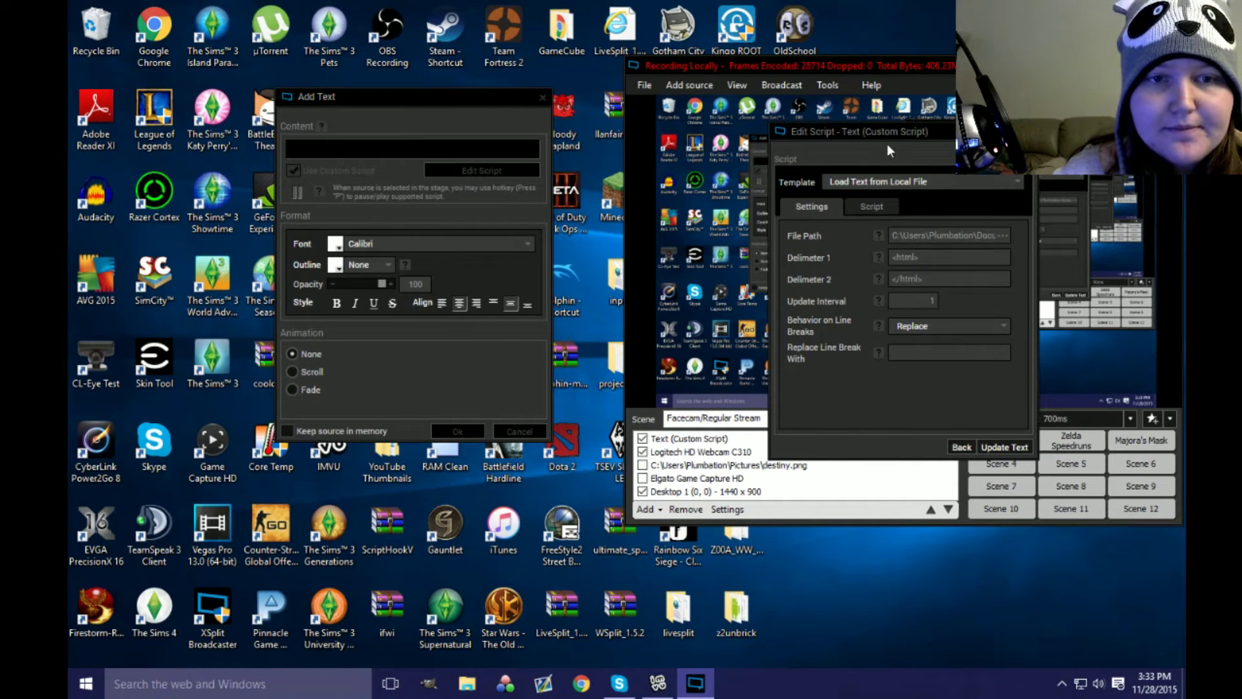
Step: Apply the script so the text shows the latest follower, and set it to Scroll
drag(887, 150, 518, 231)
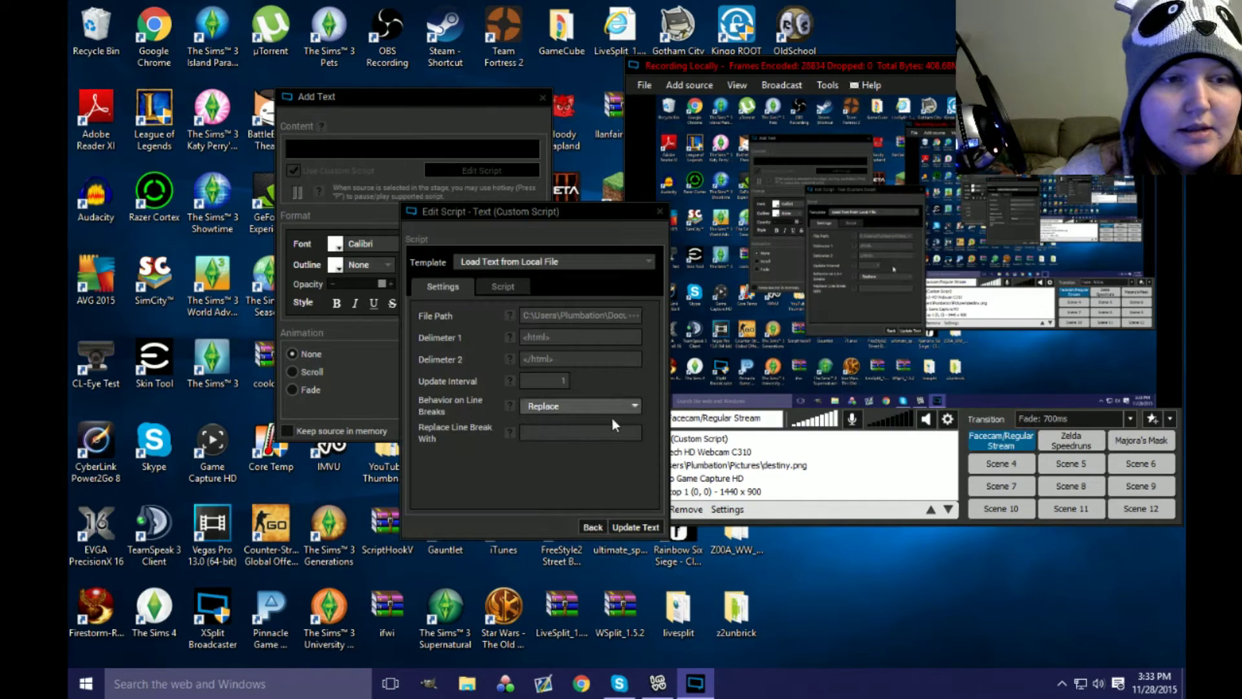
click(650, 527)
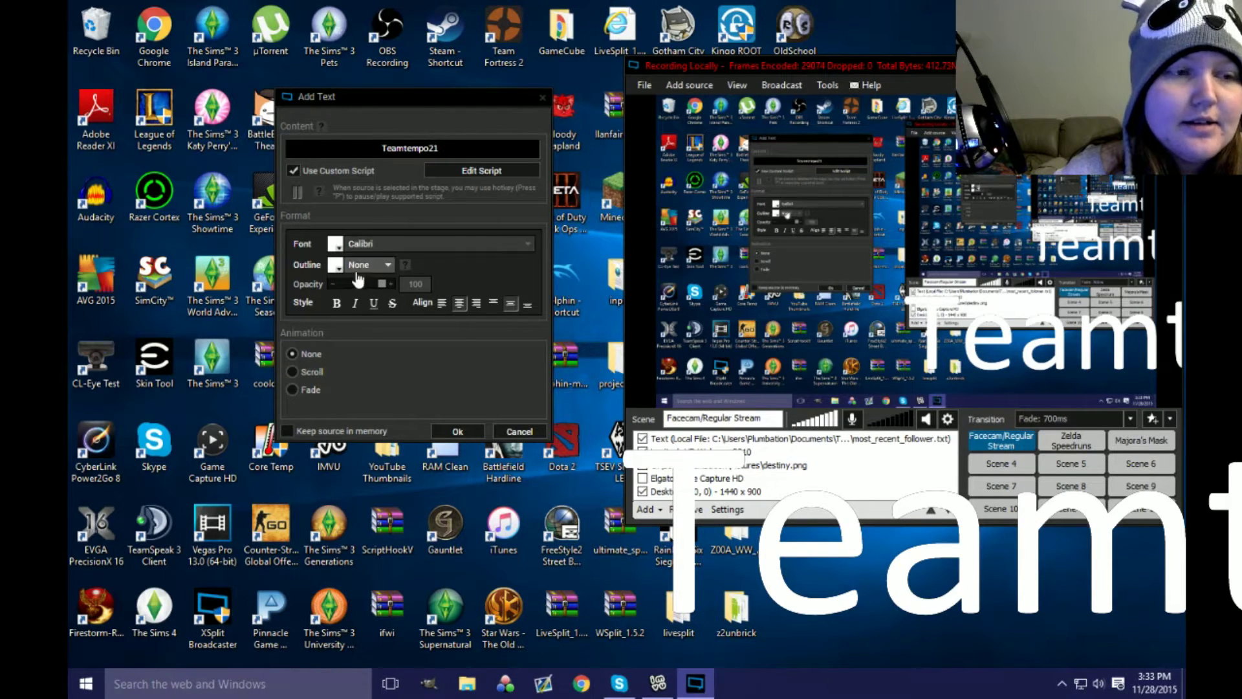
click(307, 375)
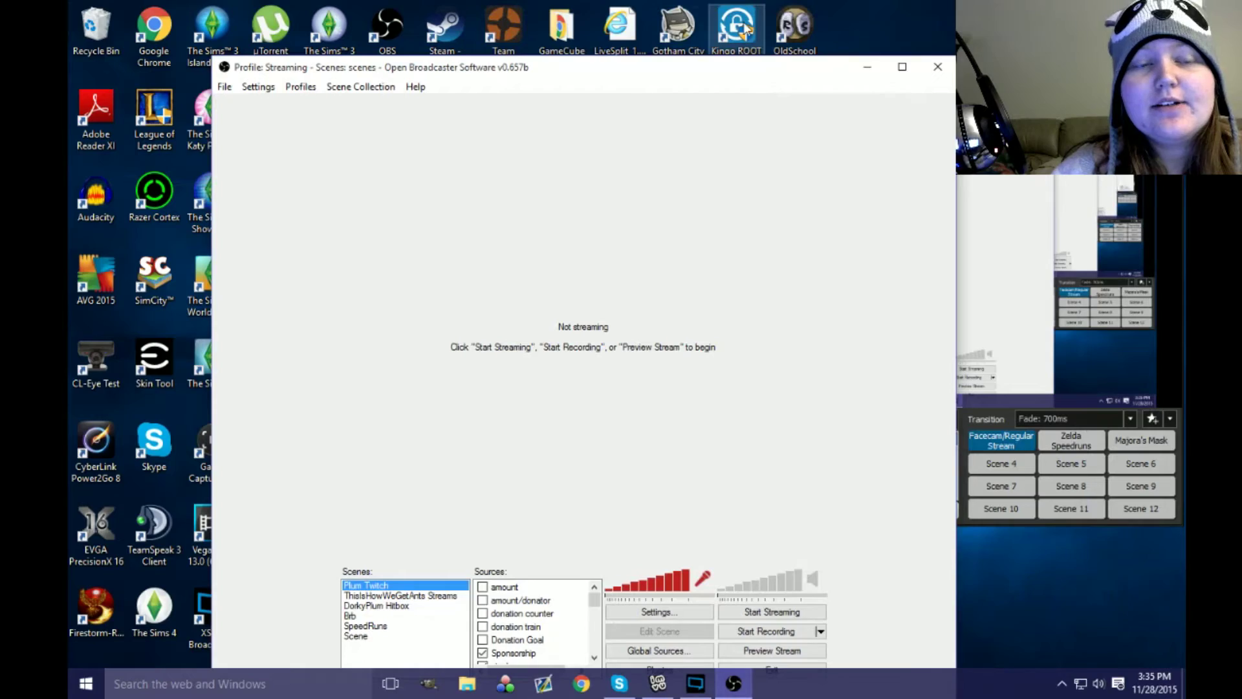
Step: Move OBS aside and delete the Elgato and destiny.png sources from the XSplit scene
drag(693, 69, 69, 165)
click(751, 586)
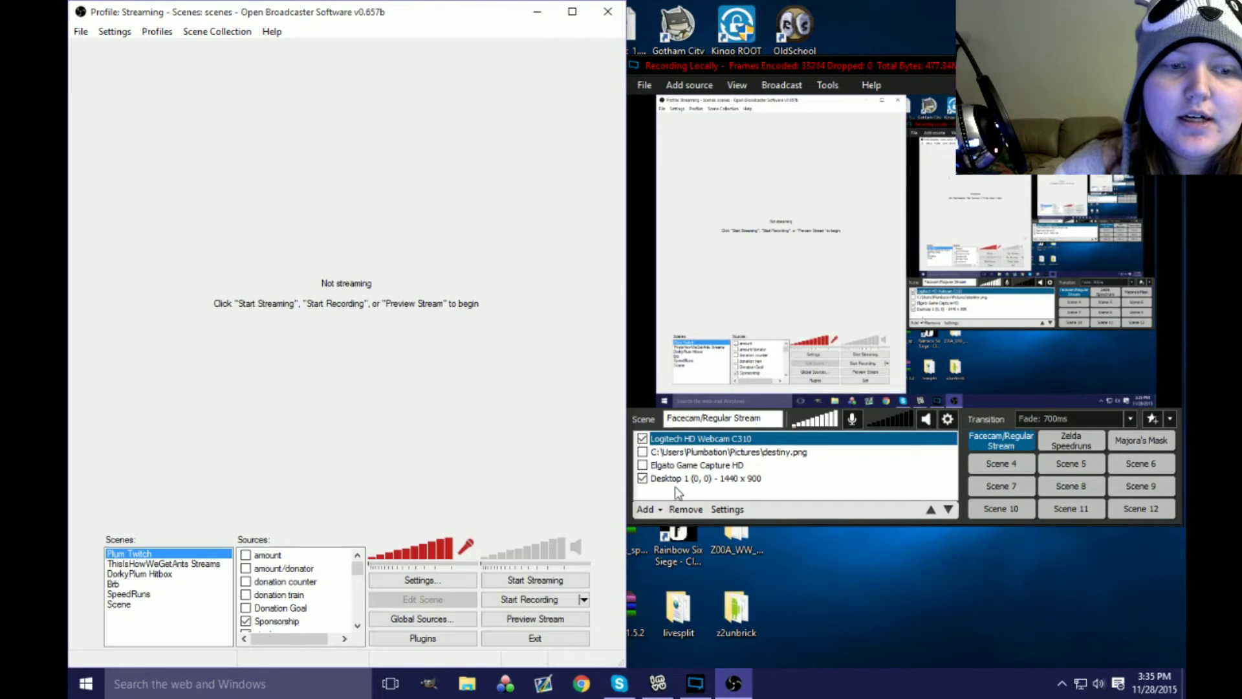
click(699, 464)
key(Delete)
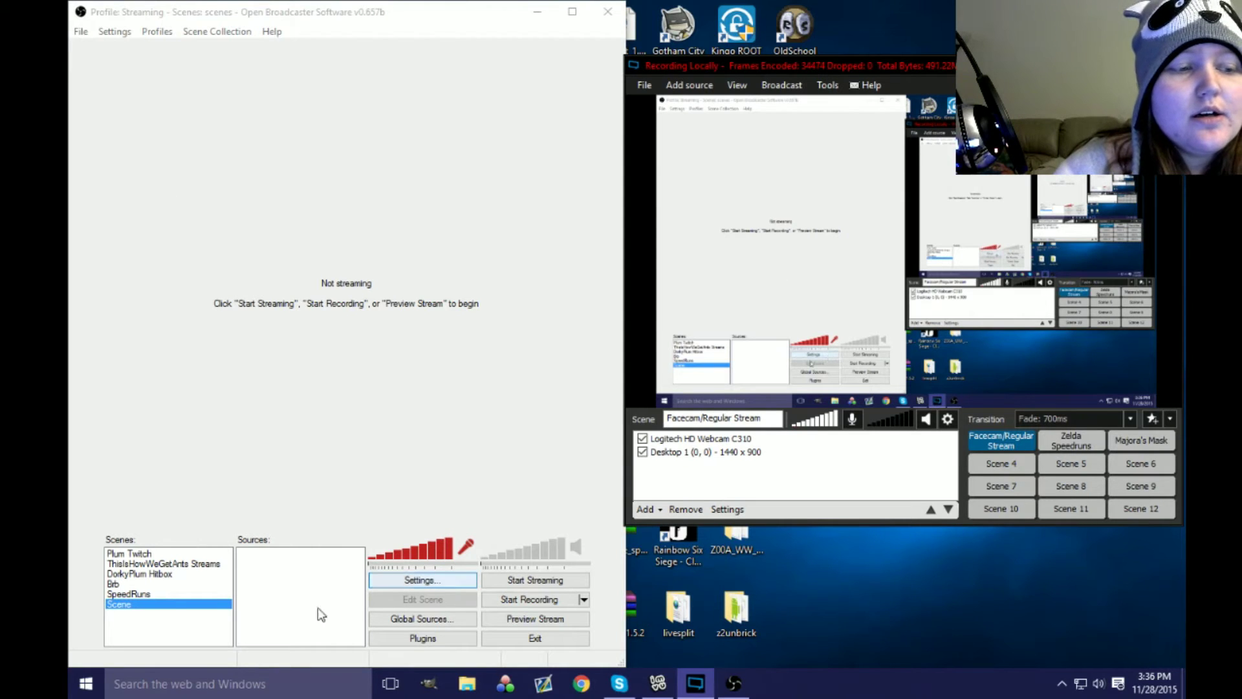
Step: Add a Video Capture Device source named CapCard to the OBS Scene
right_click(259, 564)
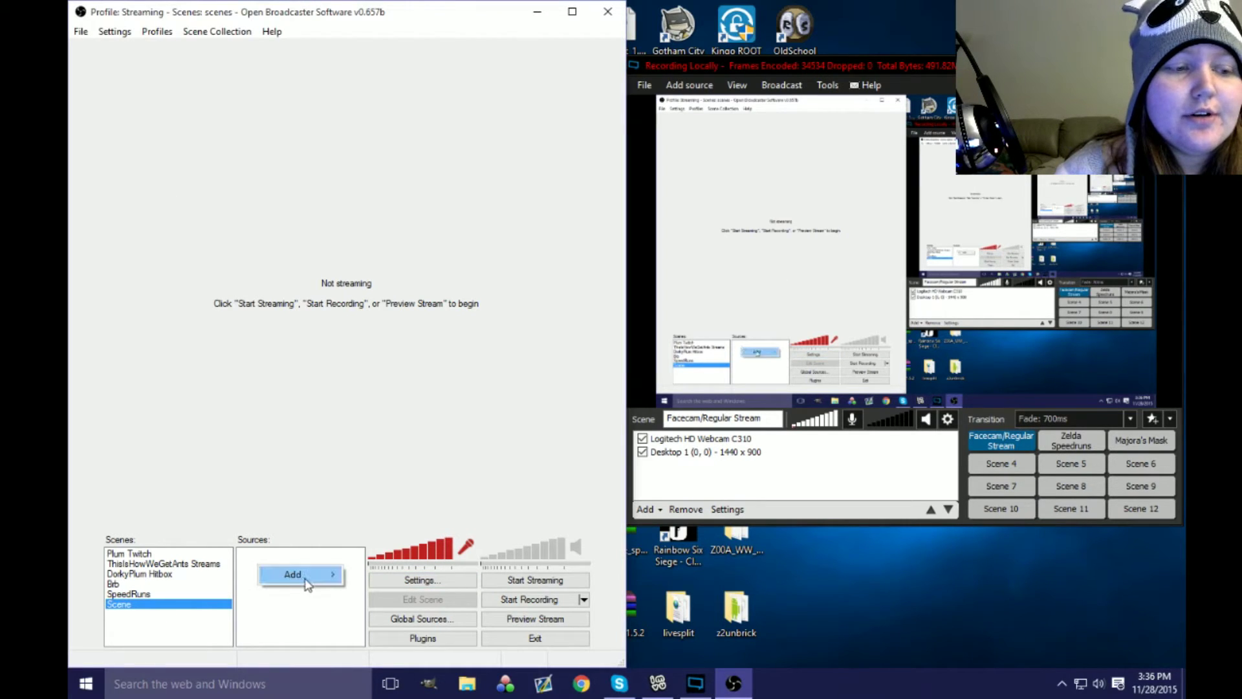
mouse_move(309, 584)
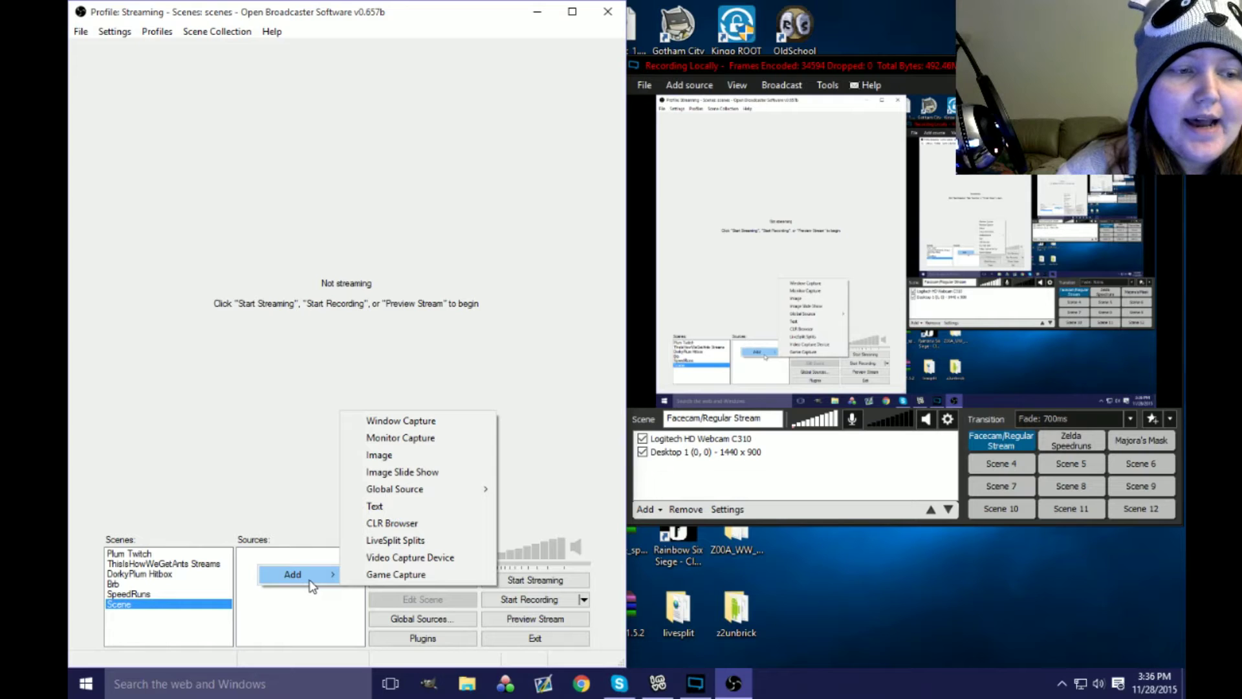
click(425, 559)
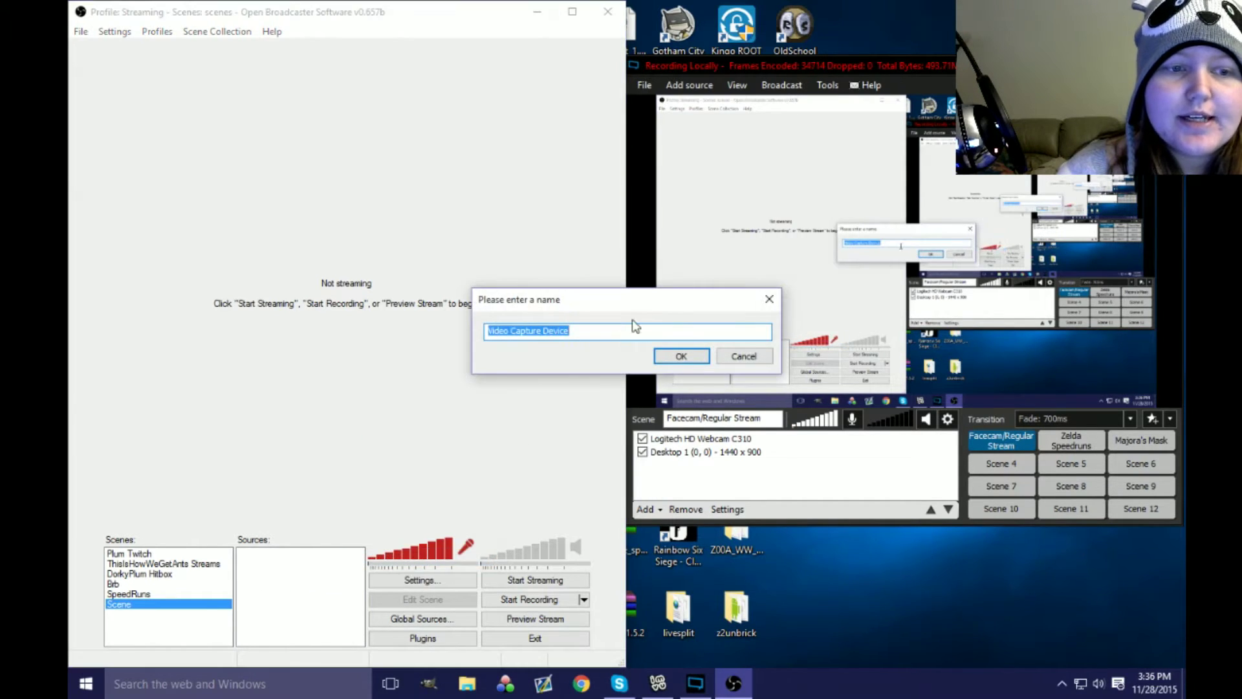
drag(644, 304, 392, 233)
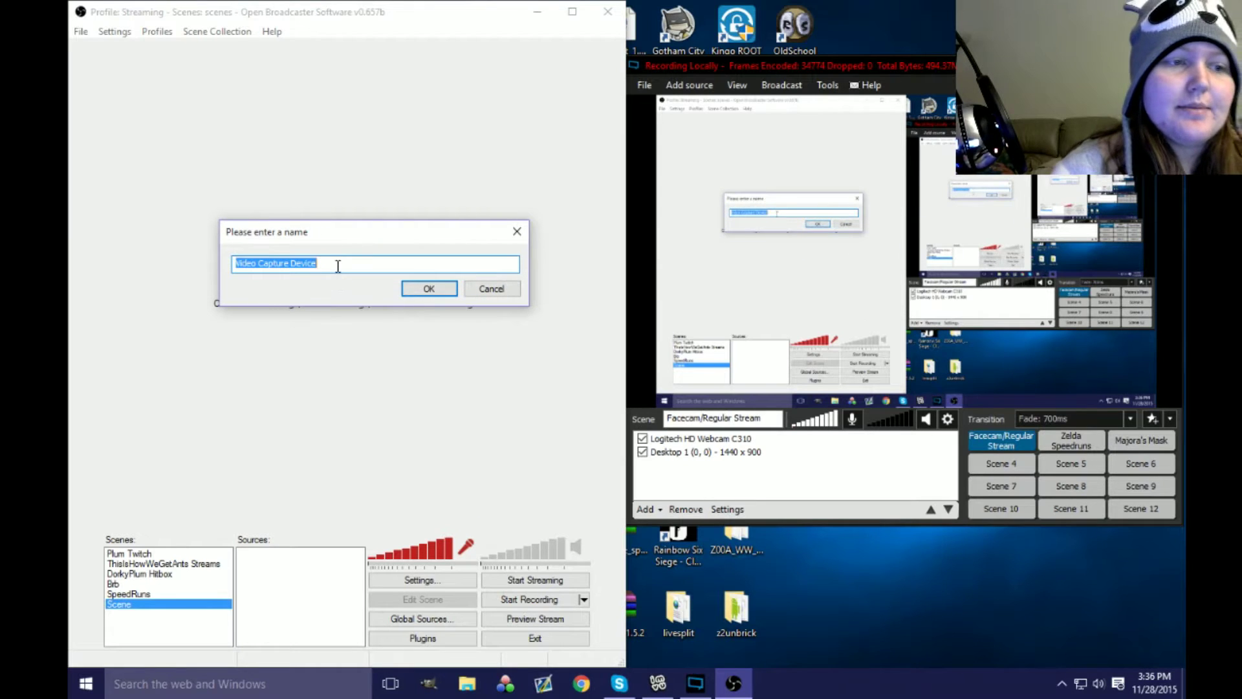
text(Elgato)
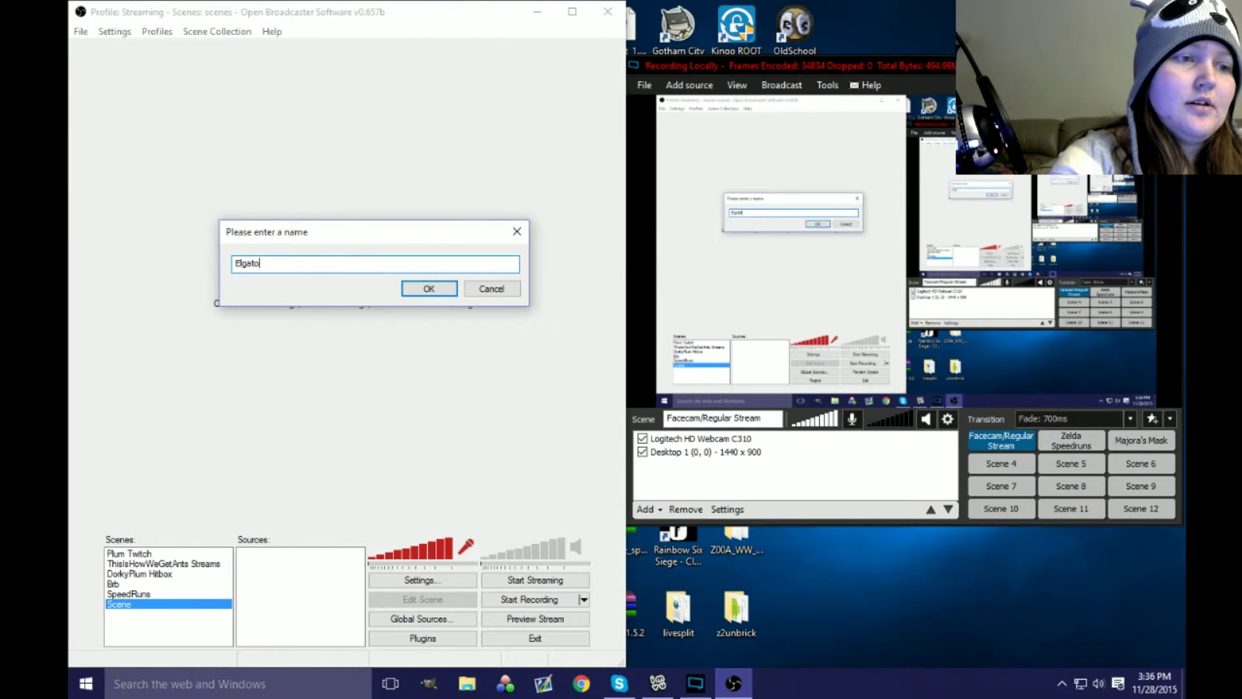
key(ctrl+a)
key(BackSpace)
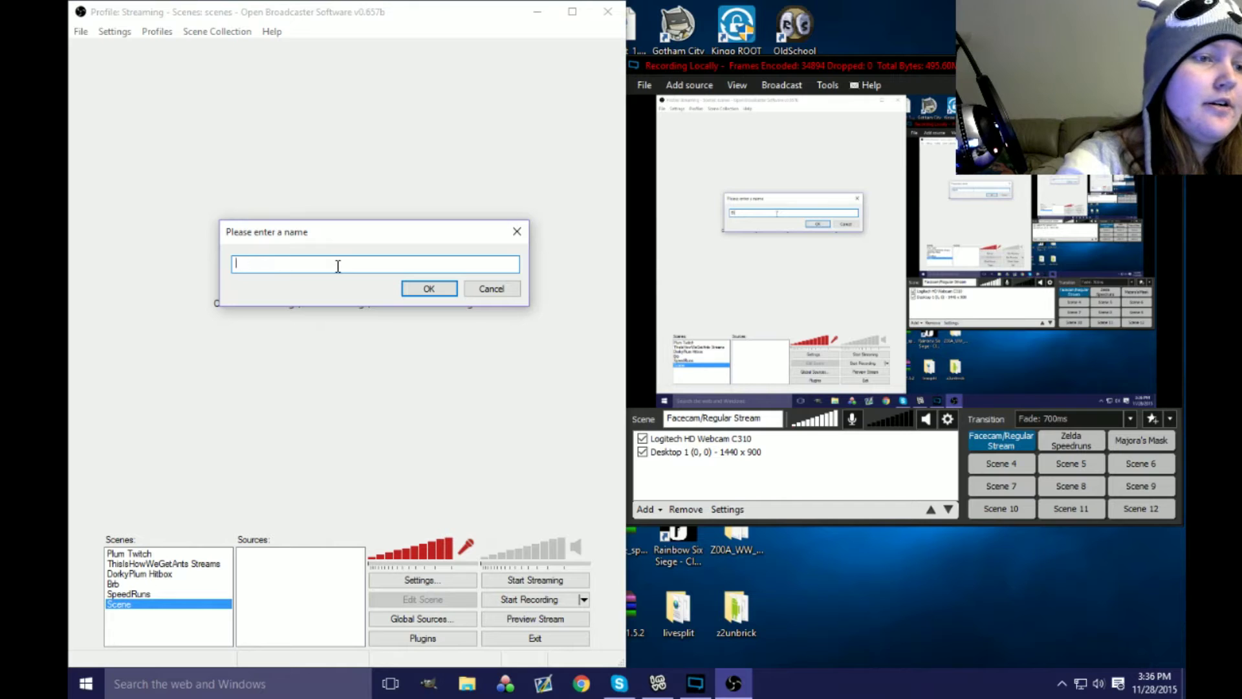
text(CapCard)
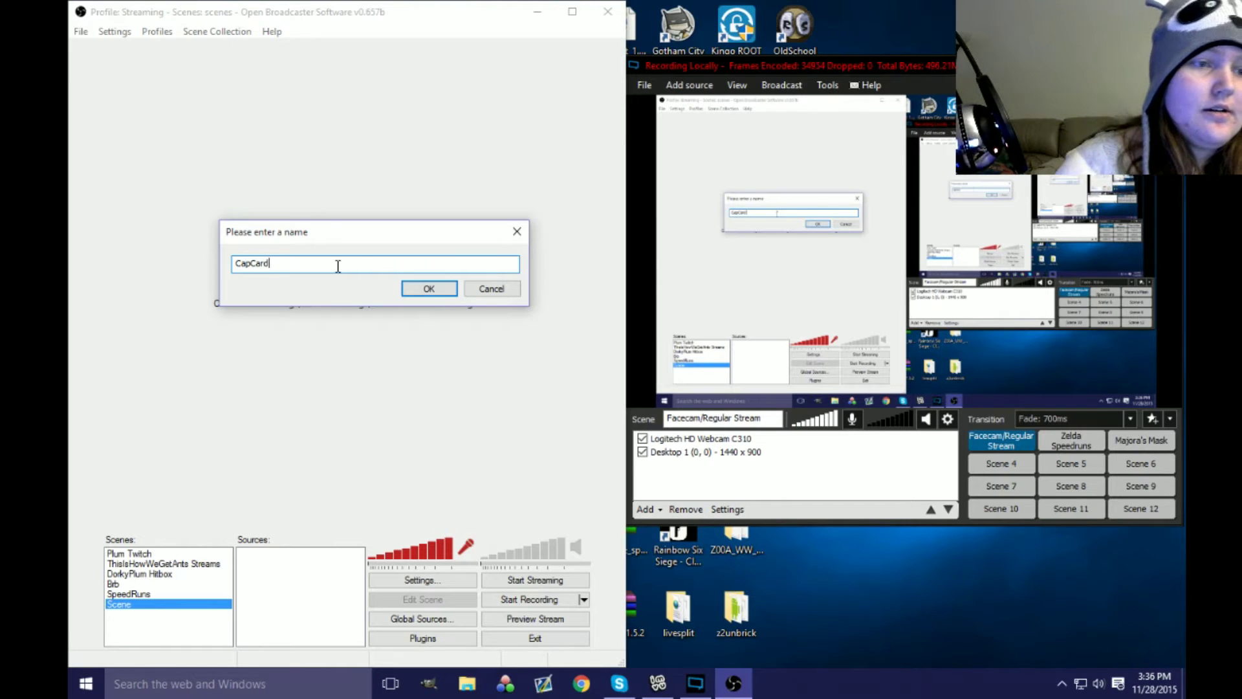
click(429, 288)
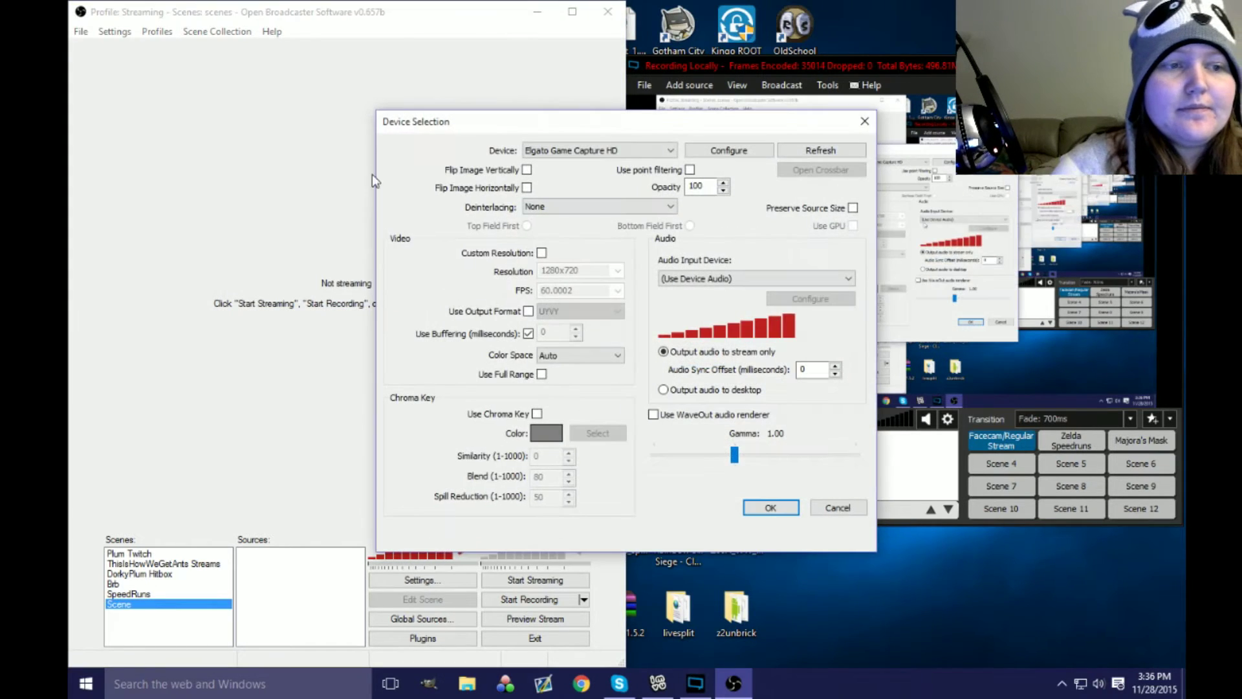
Step: Change CapCard's Elgato Game Capture HD profile from HD 720 to HD 1080
drag(480, 113, 200, 81)
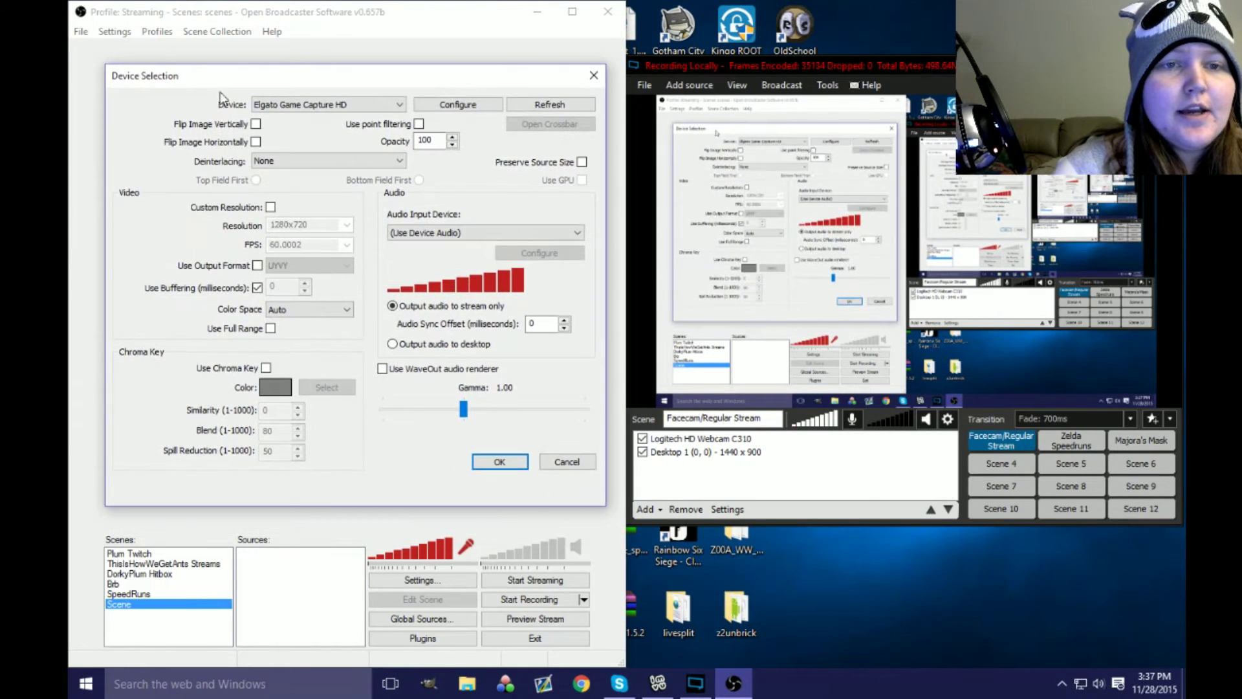
click(289, 105)
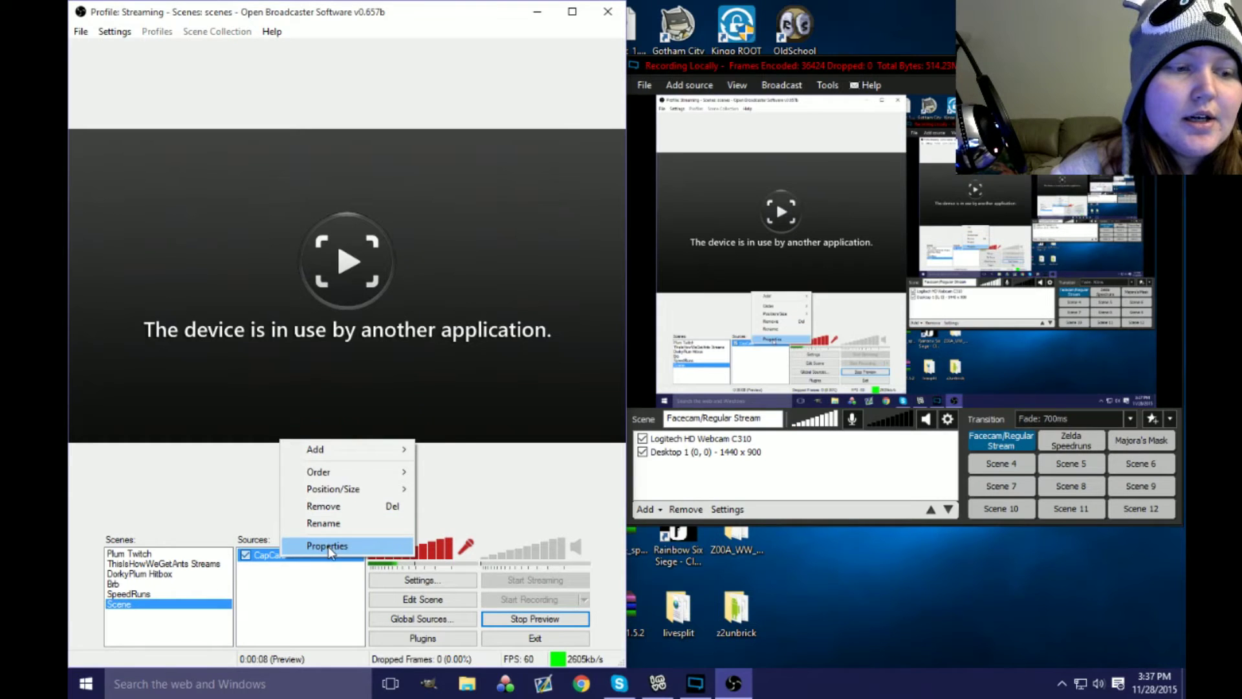
click(353, 546)
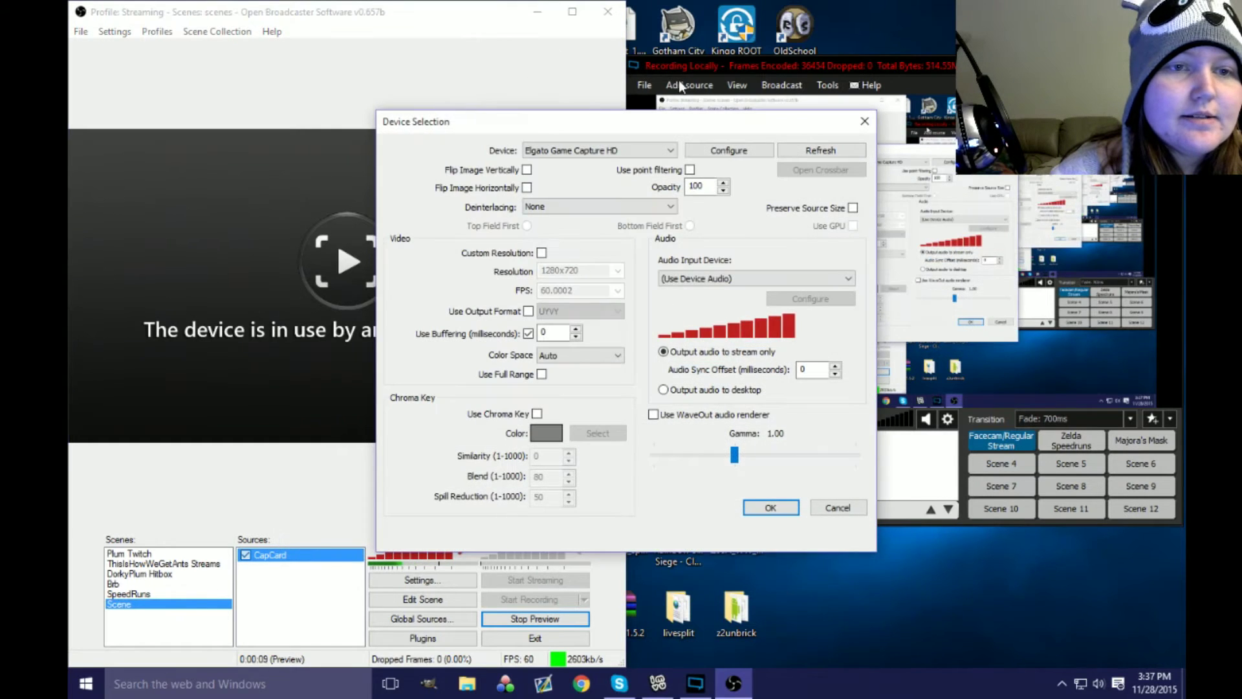
drag(629, 126, 290, 133)
click(390, 157)
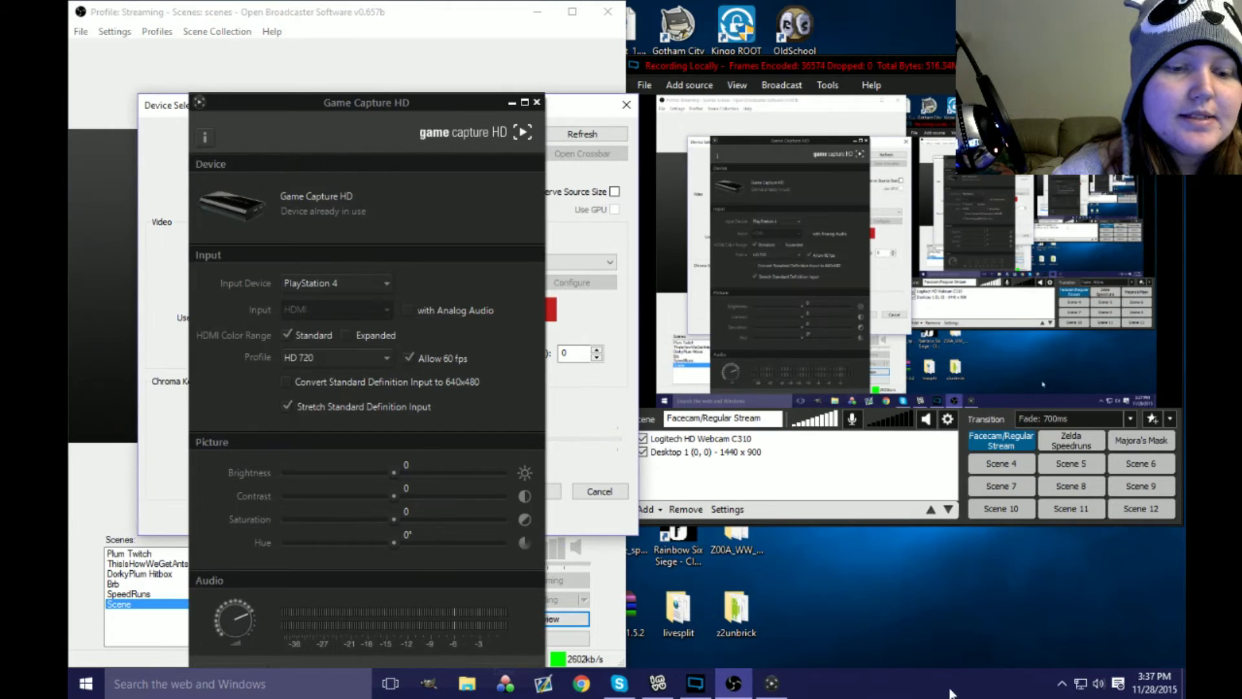
drag(391, 110, 415, 54)
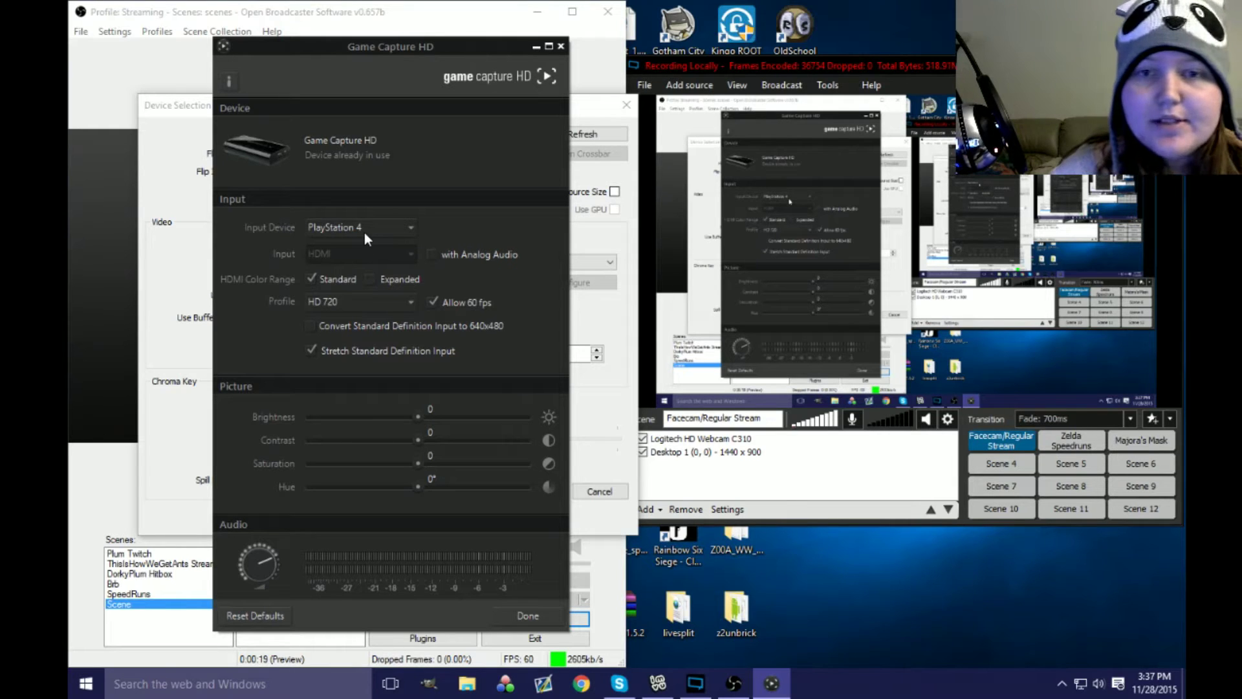
click(358, 299)
click(350, 385)
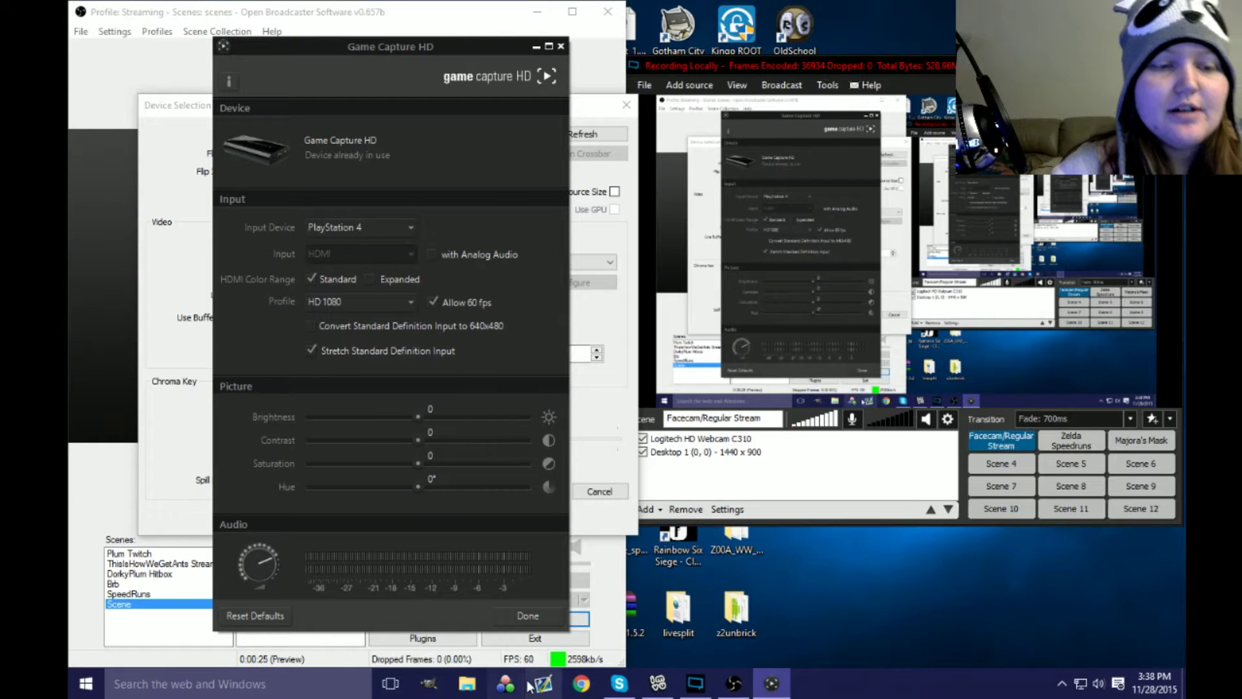
click(514, 615)
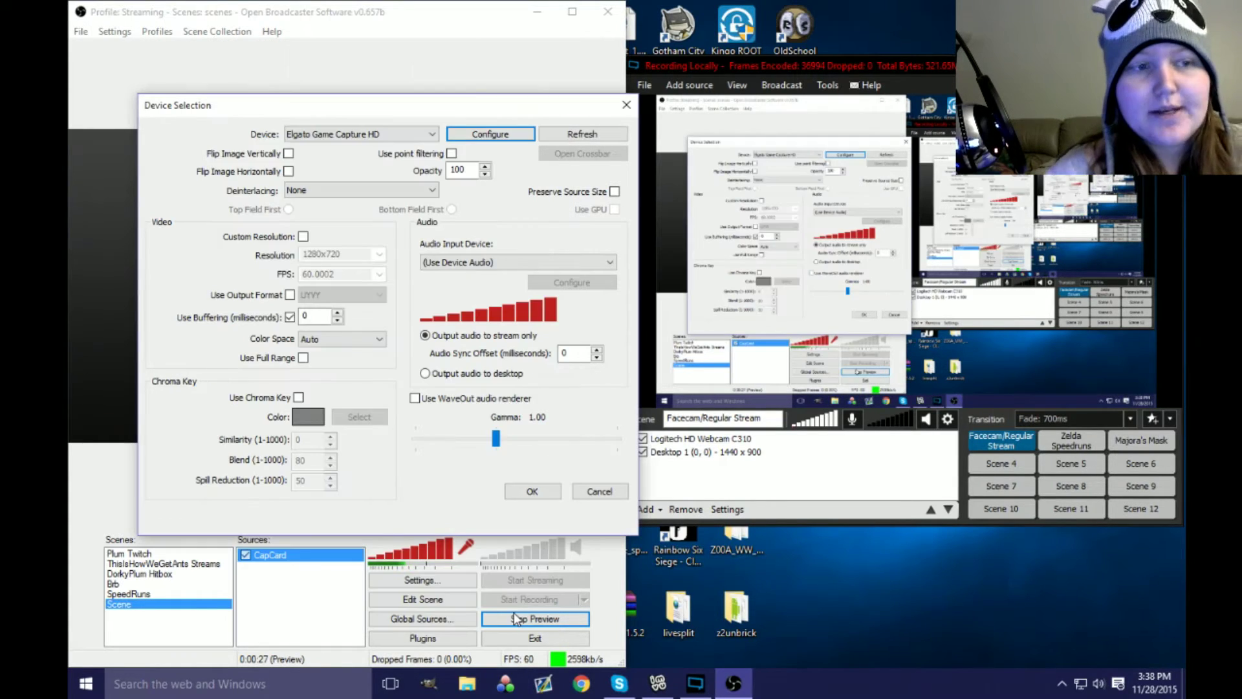
click(527, 491)
right_click(270, 578)
Step: Add a Facecam video capture source using the Logitech HD Webcam C310
mouse_move(325, 586)
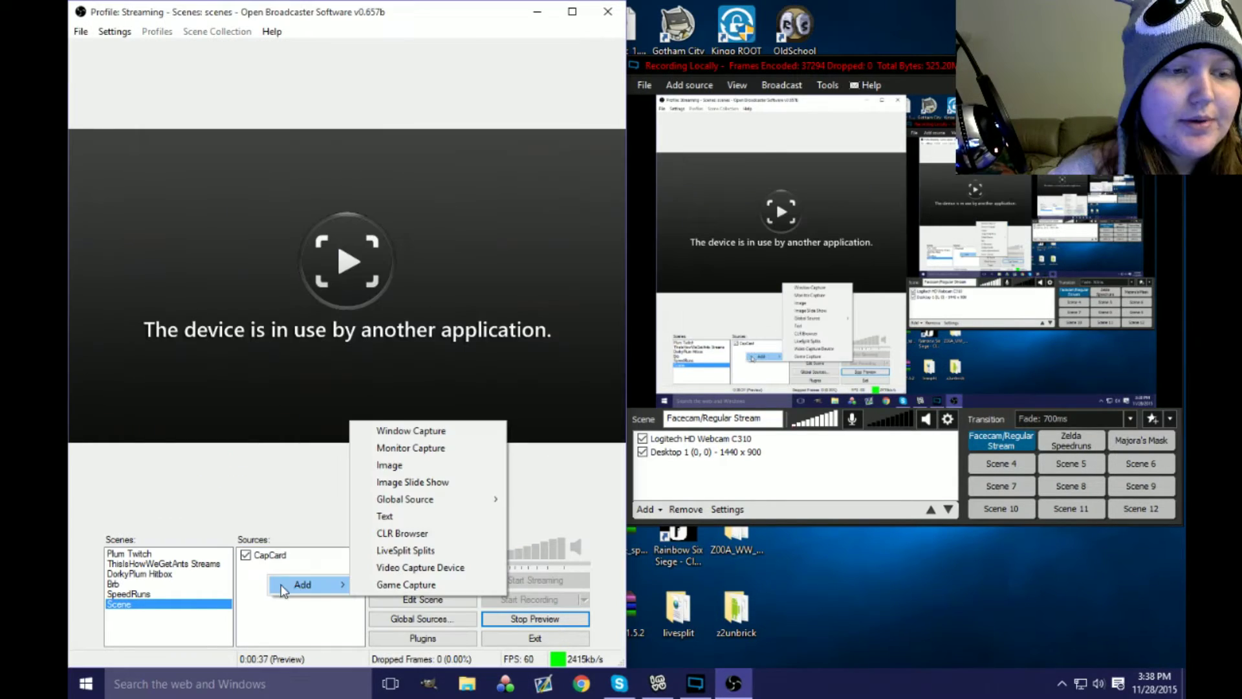
click(391, 567)
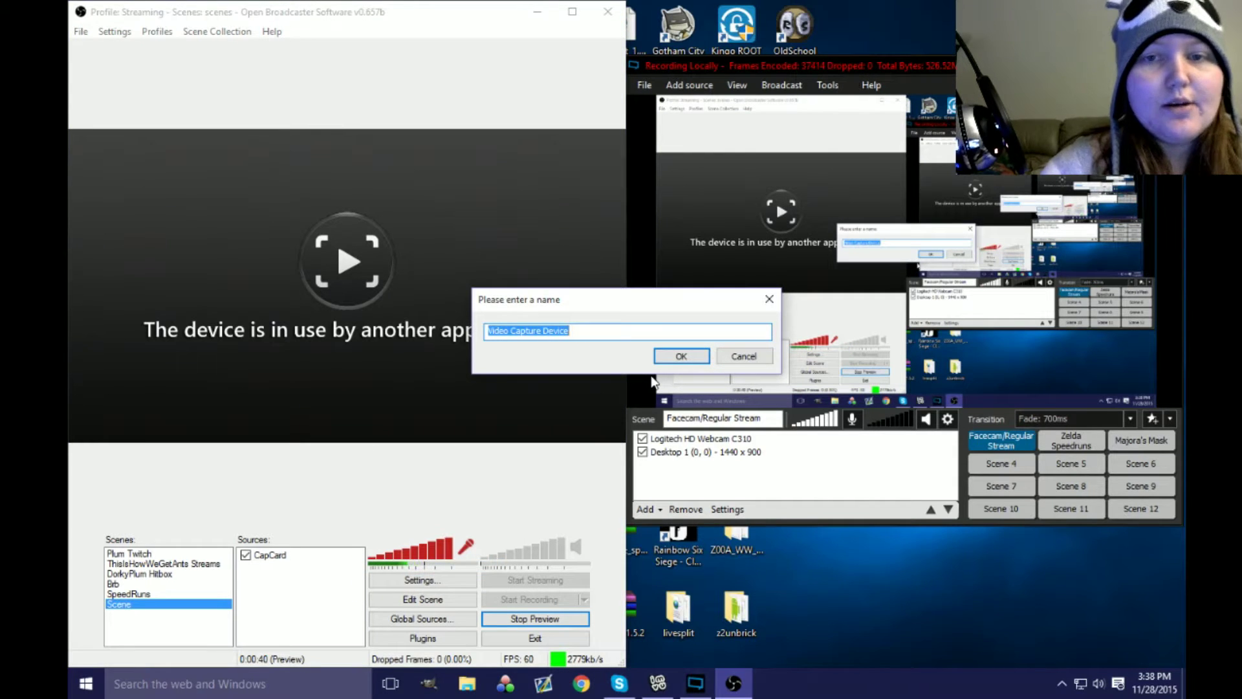
text(Fac)
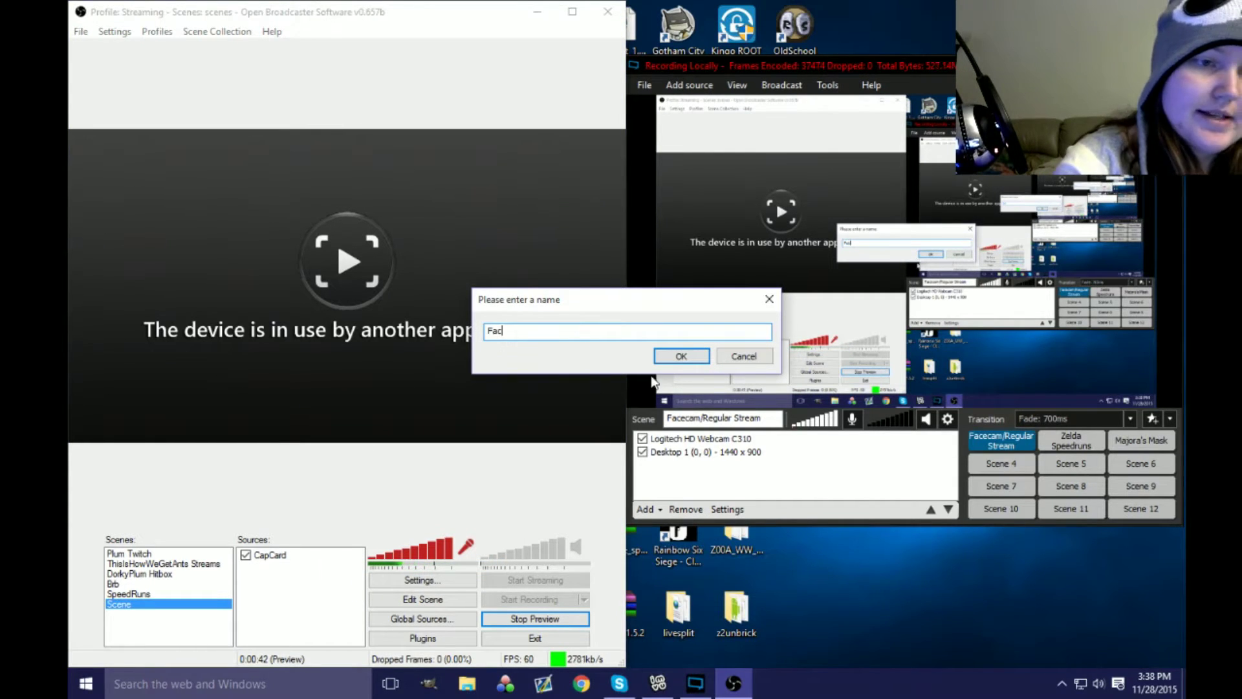
text(em)
text(am)
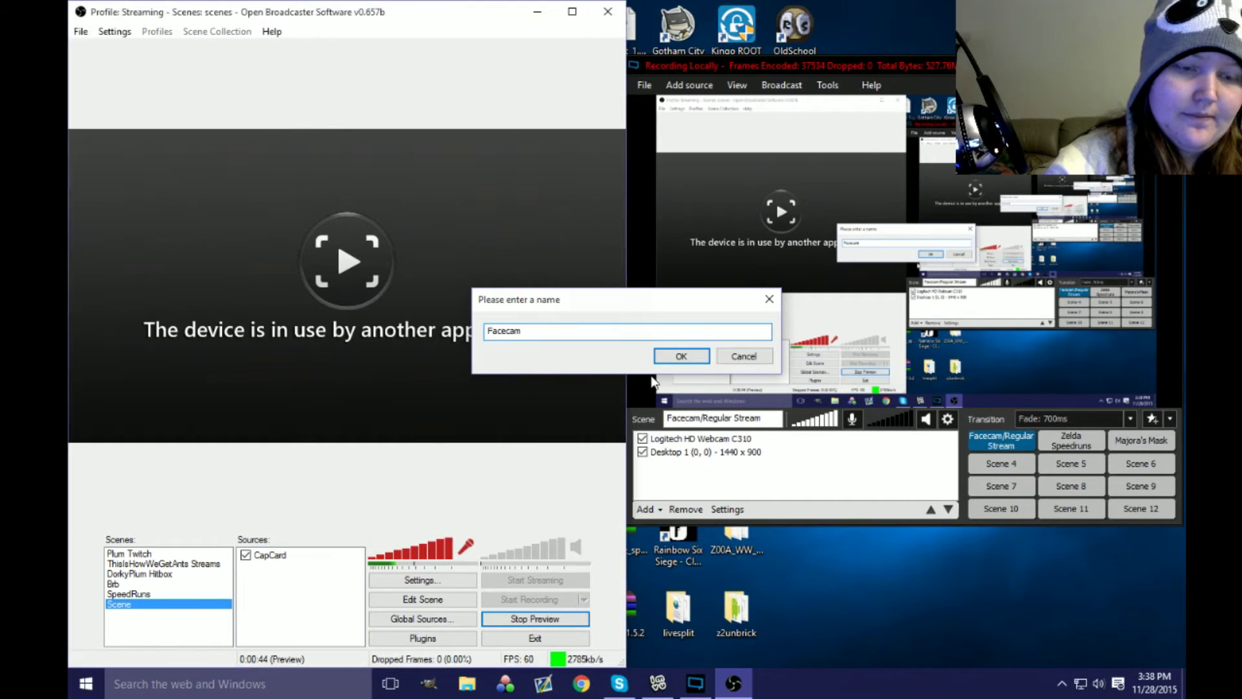
key(Return)
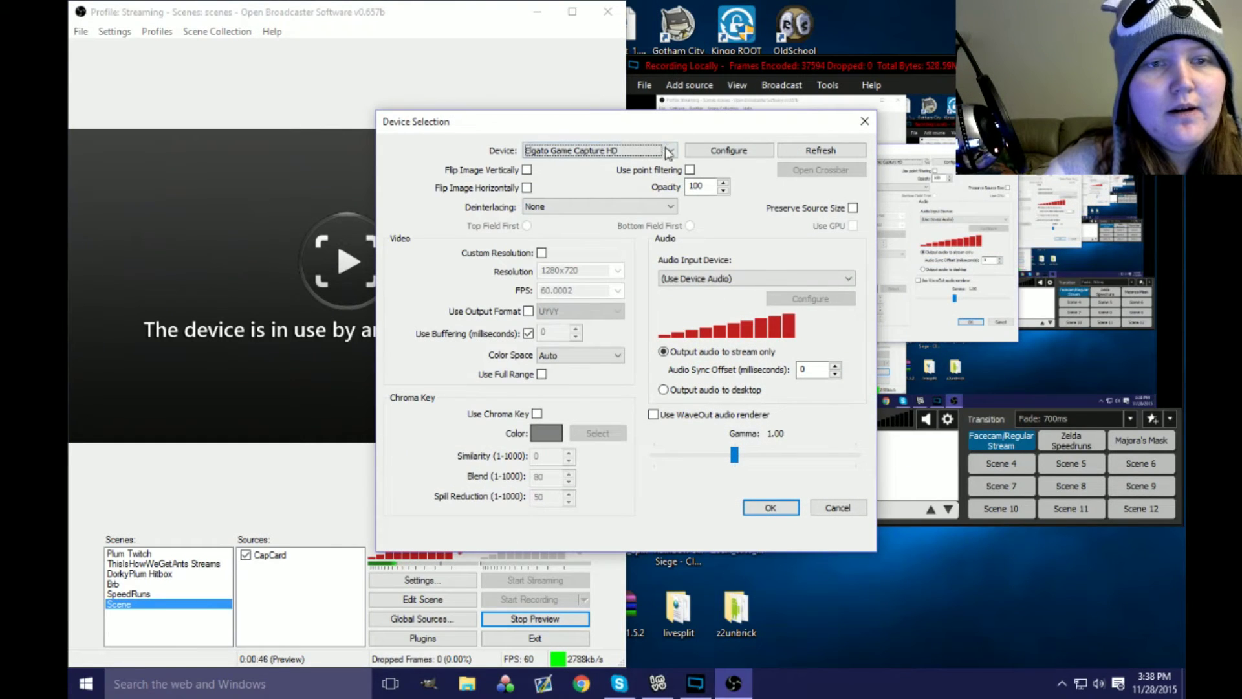
click(667, 152)
click(658, 175)
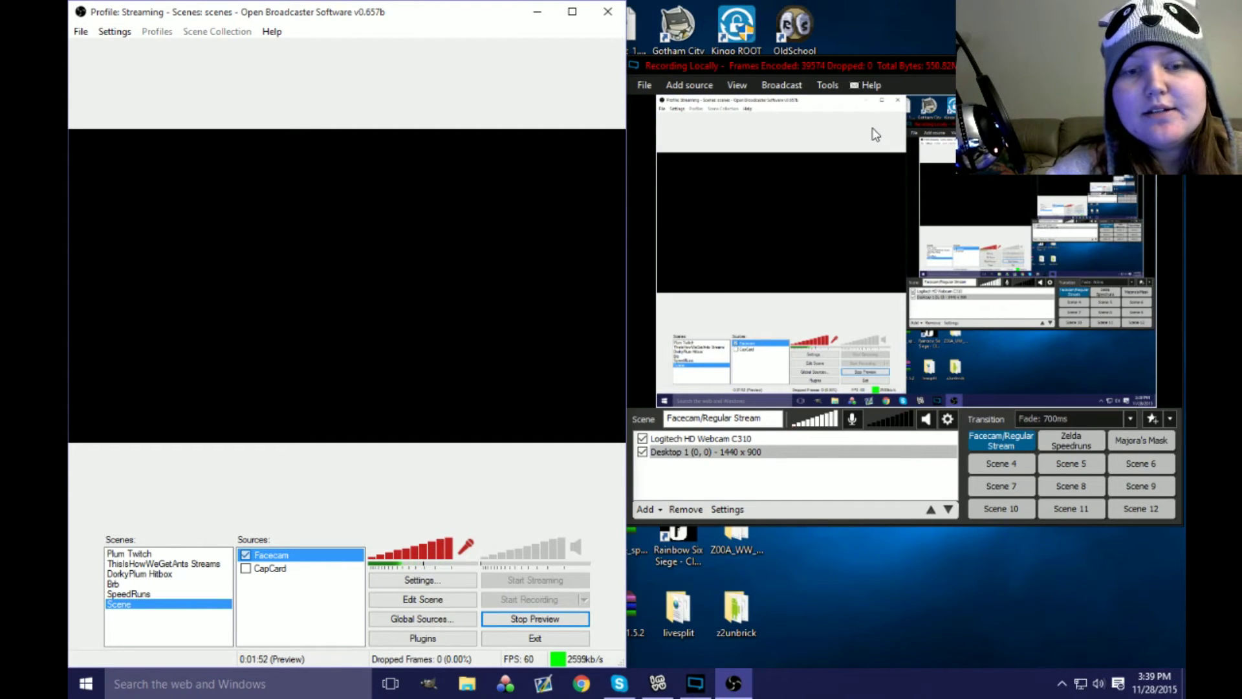
click(129, 35)
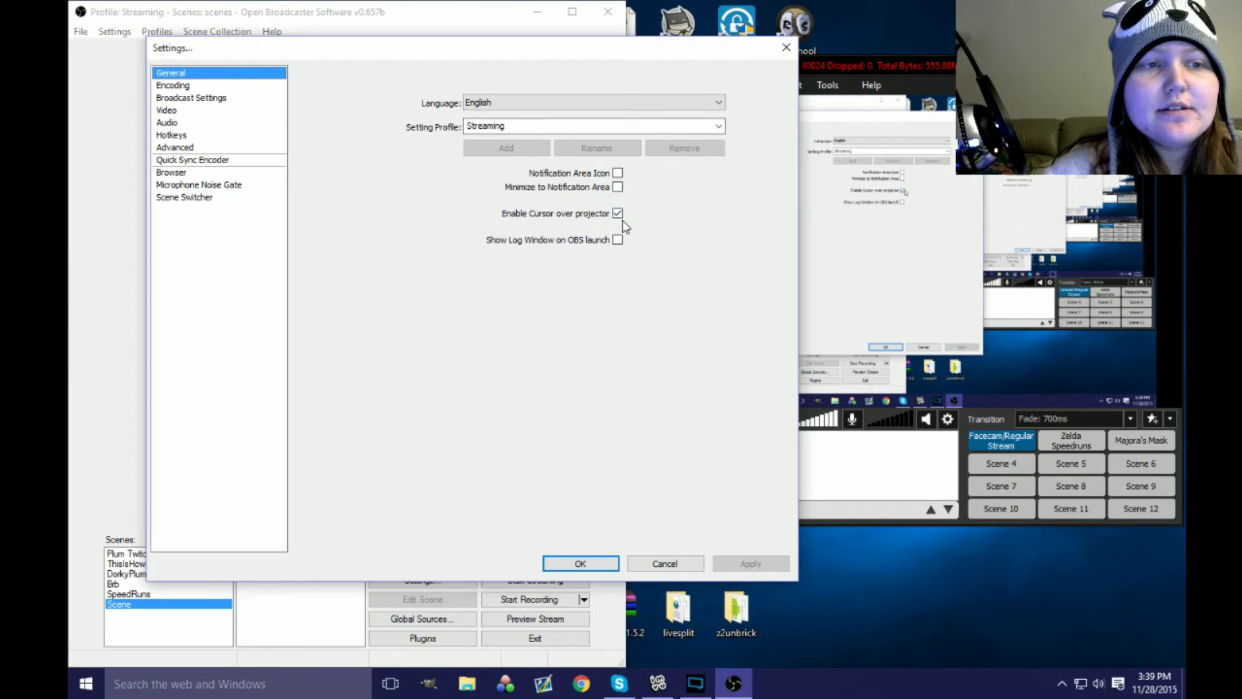
Step: Review the Encoding page: x264 CBR at 2500 kb/s max bitrate, AAC 128 audio
click(212, 86)
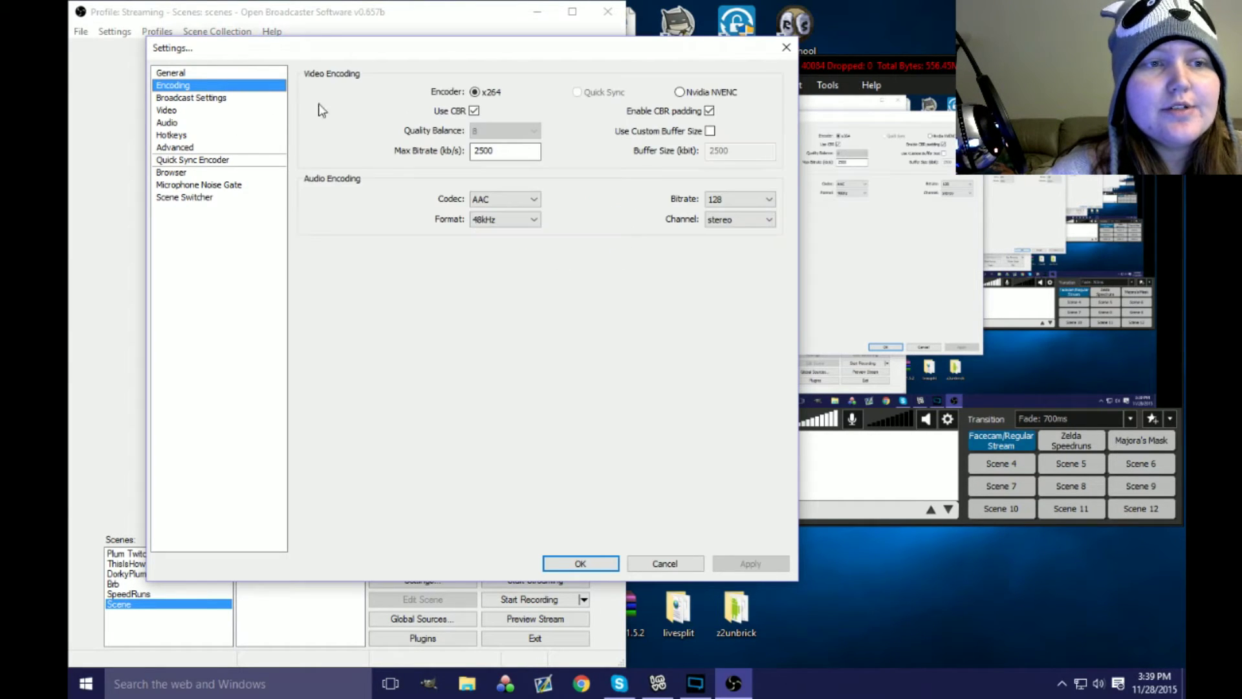
mouse_move(487, 146)
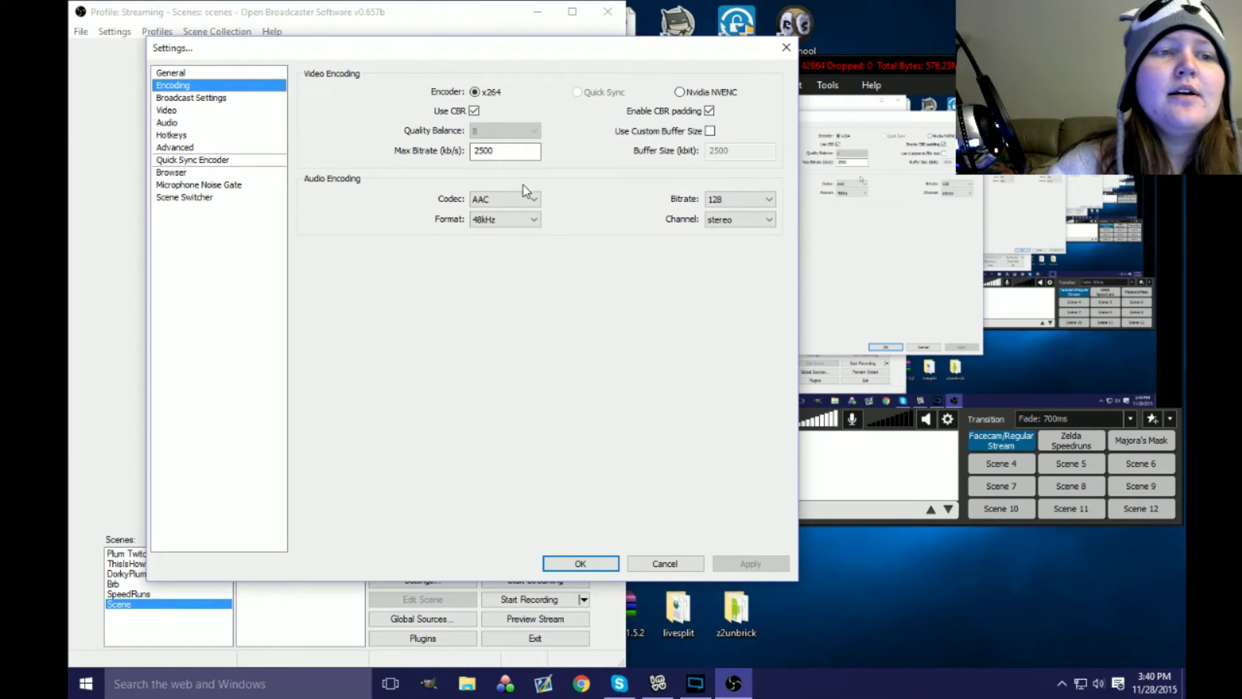
click(220, 97)
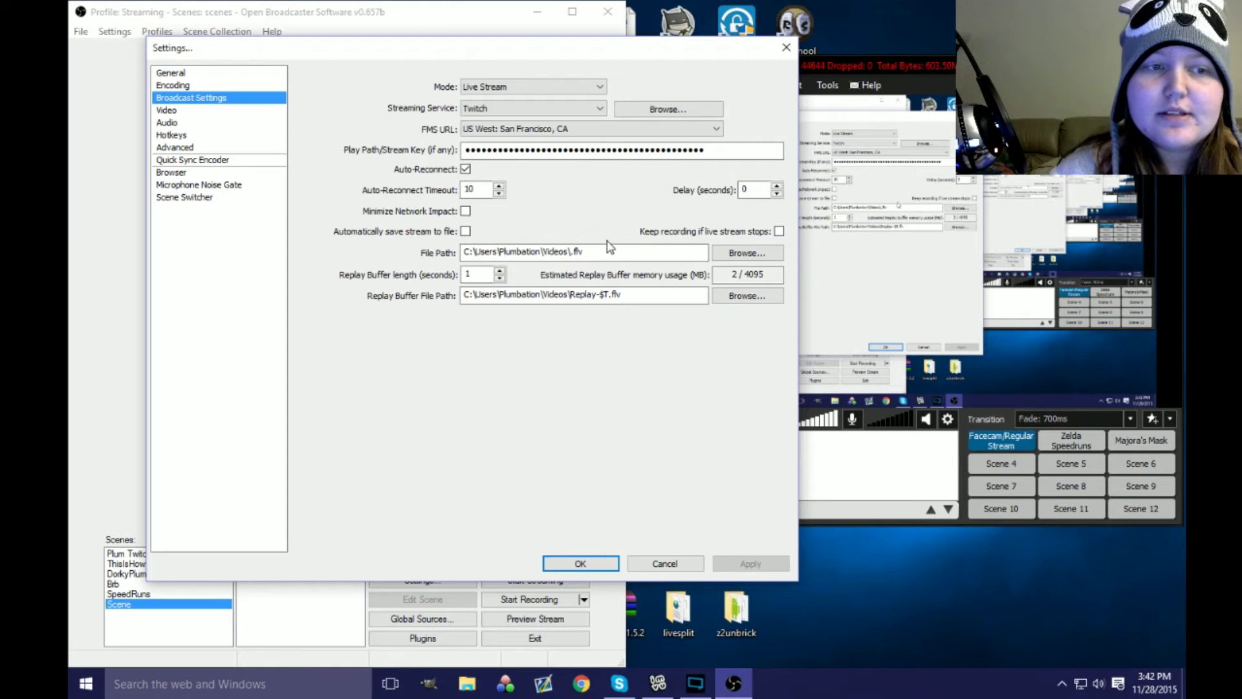
Step: Switch to the Video settings showing the 1280x720, 16:9 base resolution
mouse_move(540, 247)
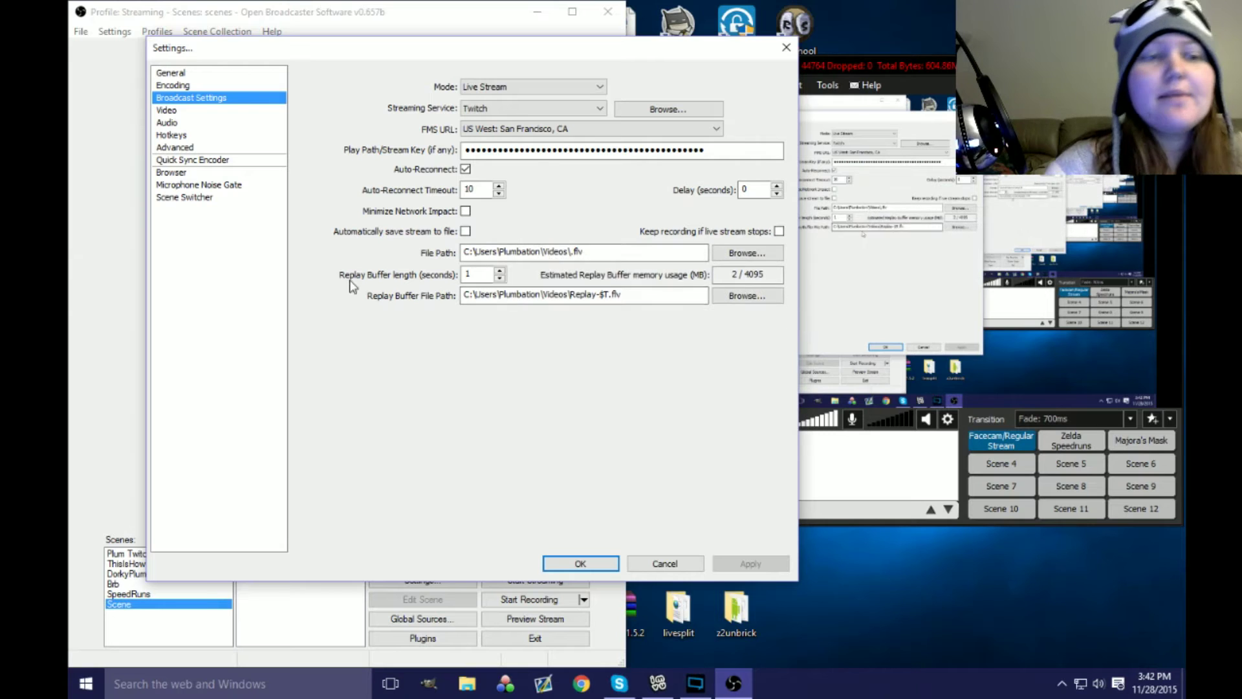
click(233, 111)
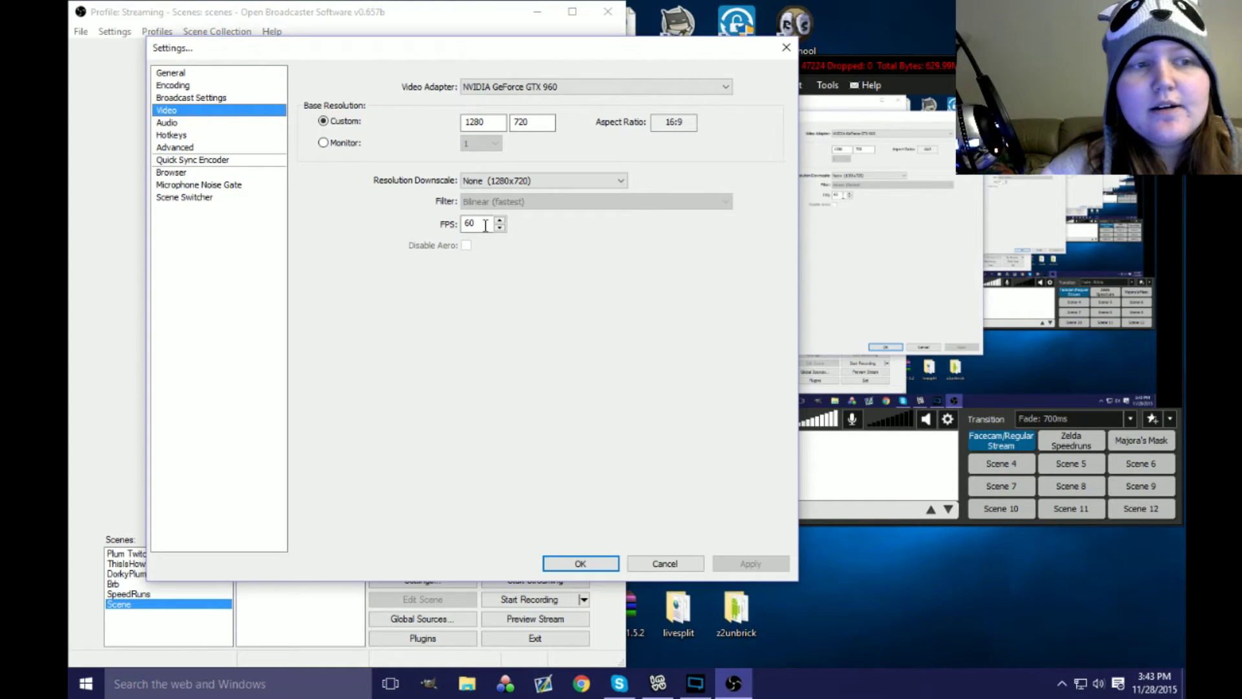
Step: Keep the video at 60 FPS on the NVIDIA GeForce GTX 960 adapter, then view Audio settings
double_click(485, 225)
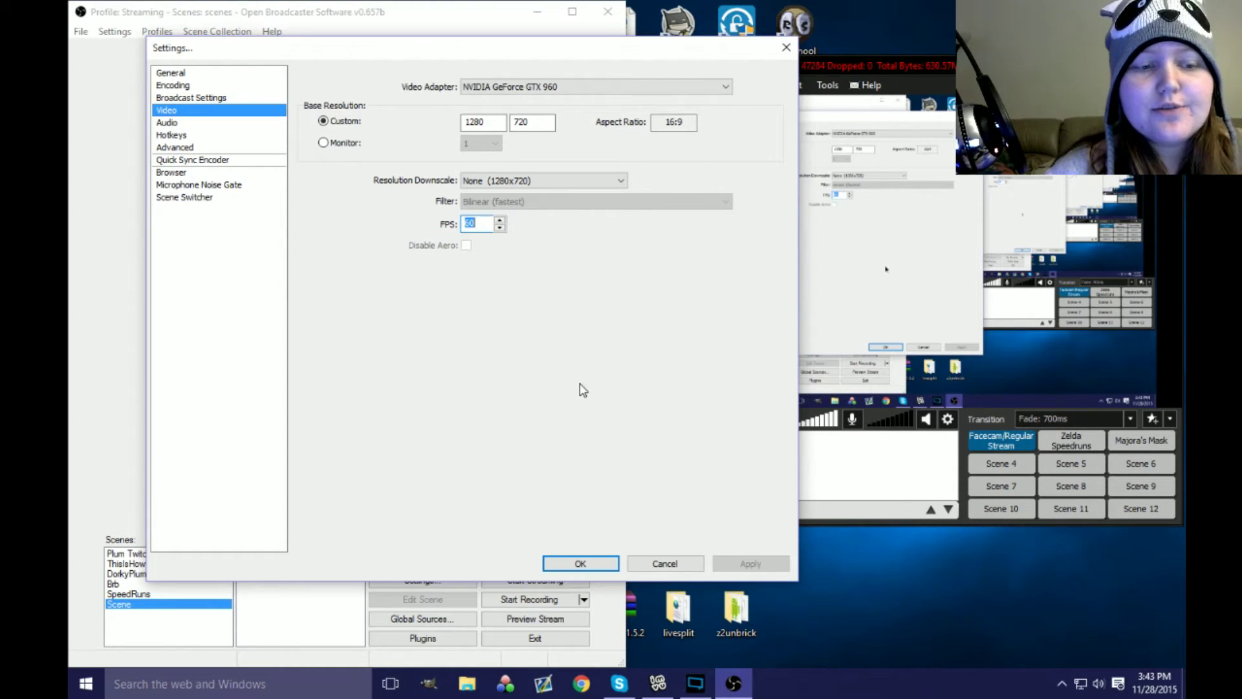
click(479, 221)
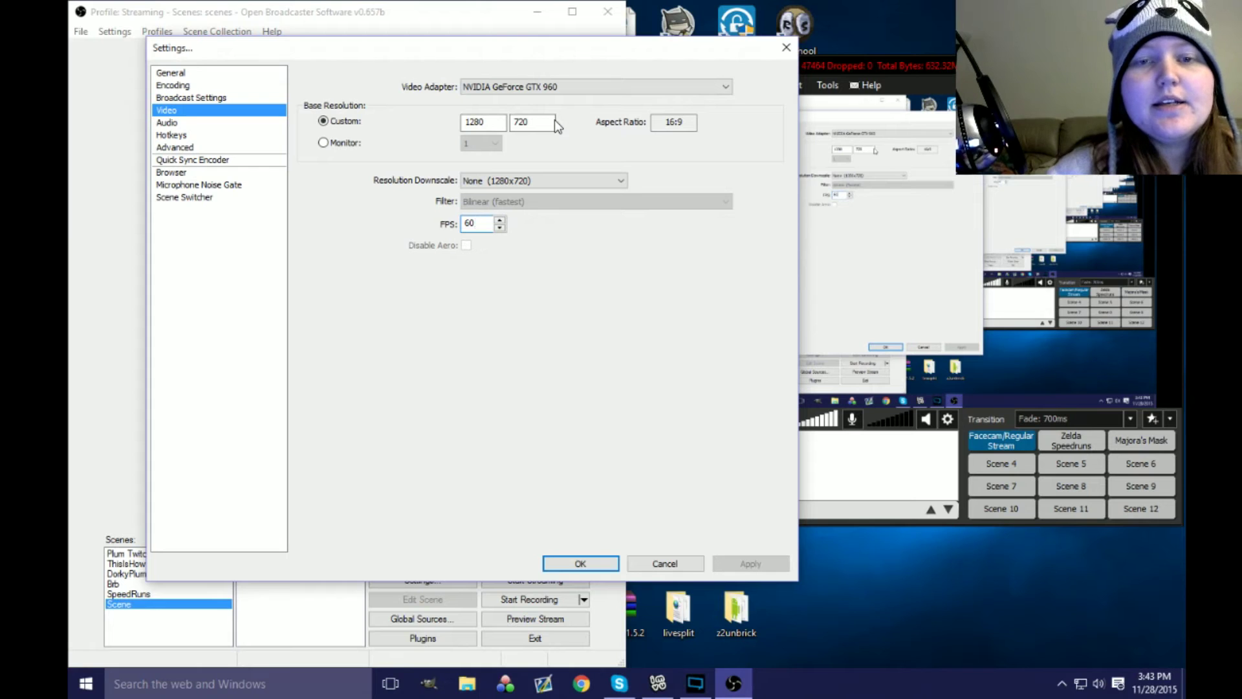
click(565, 87)
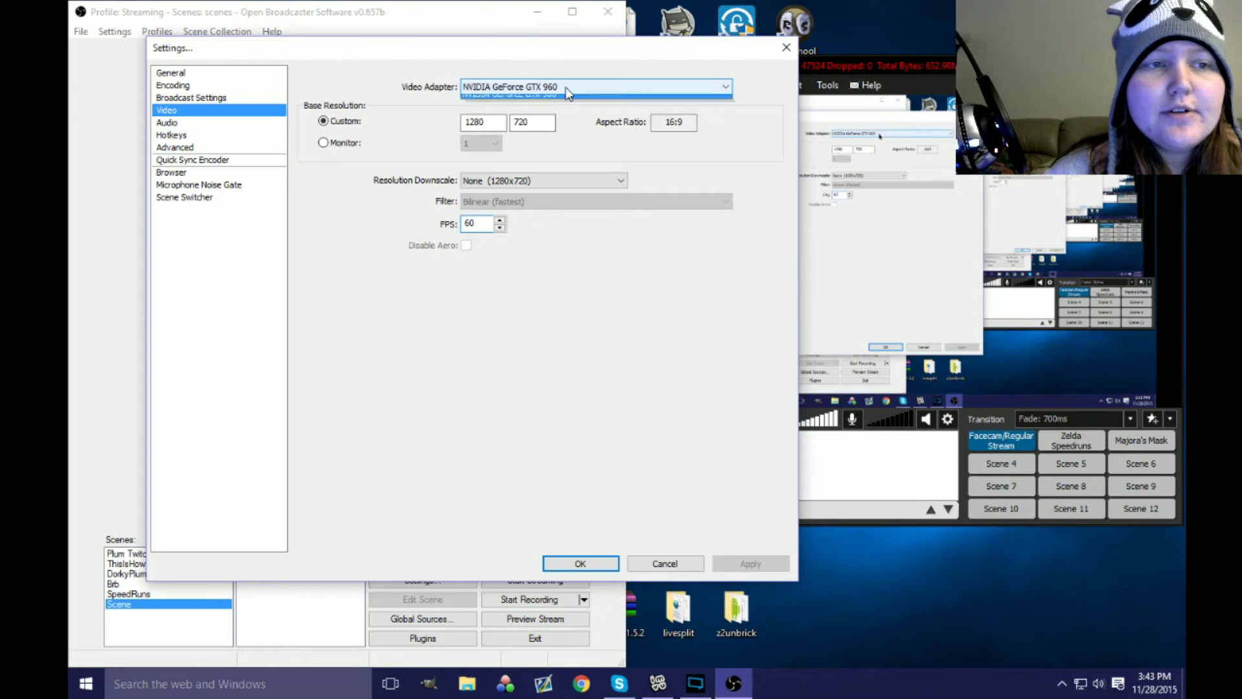
click(566, 88)
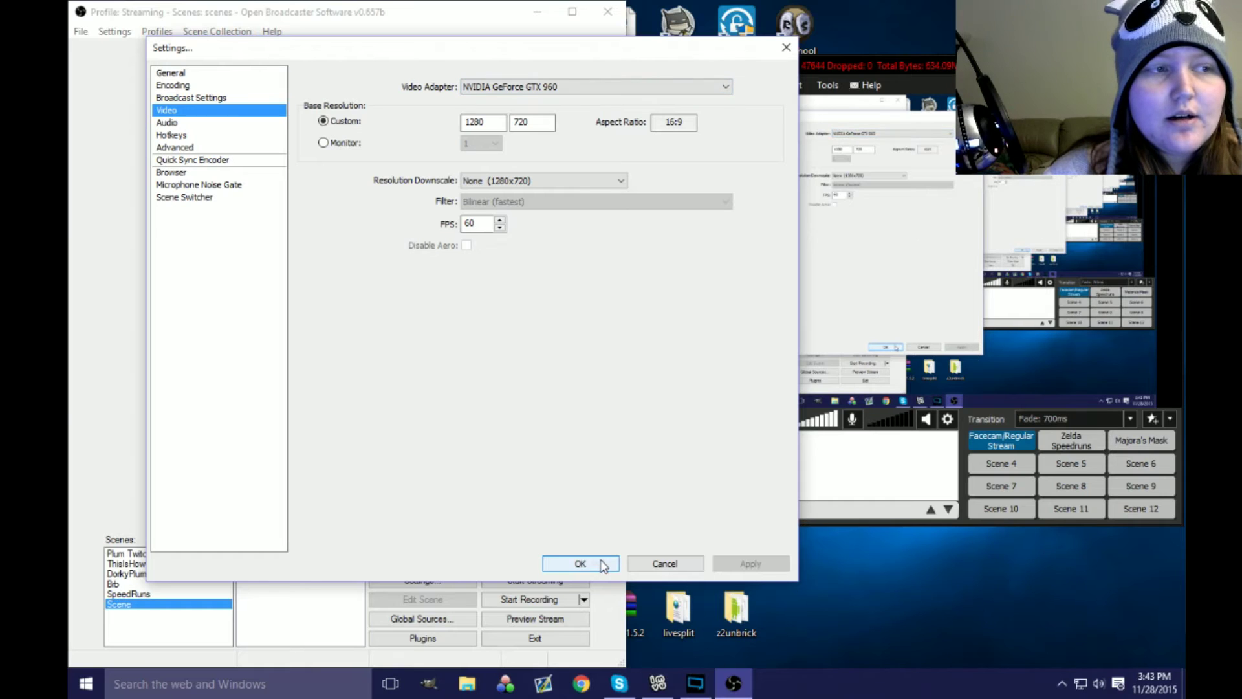
click(192, 122)
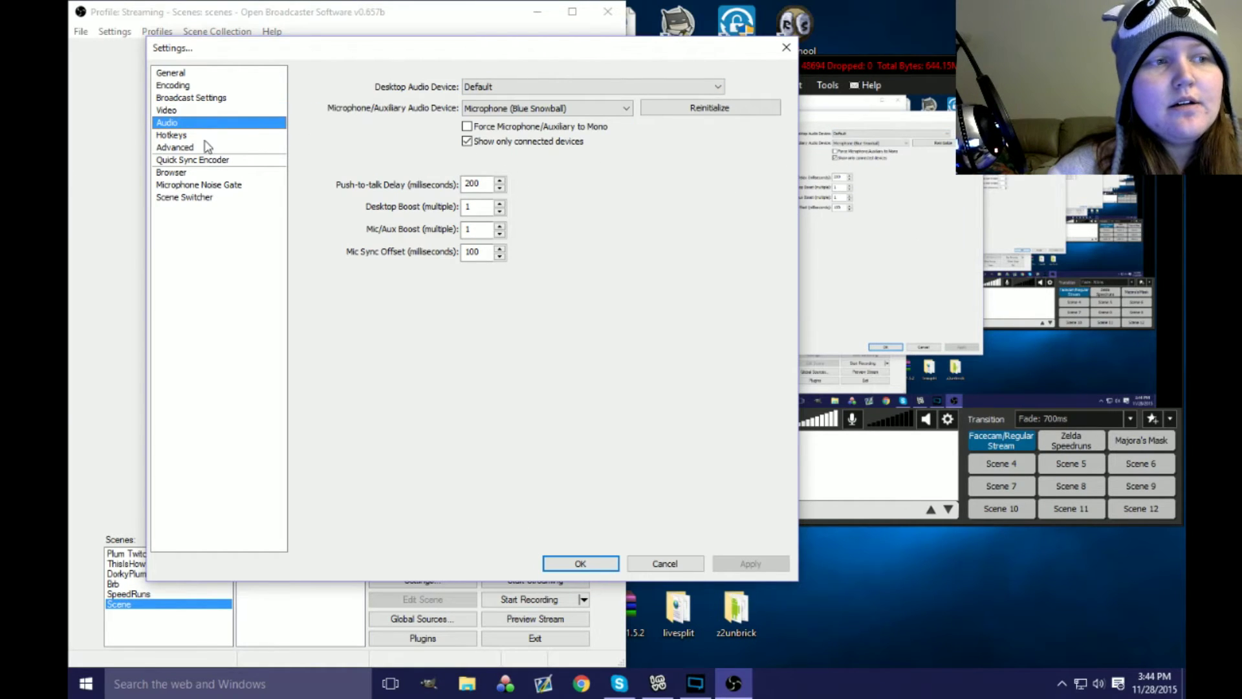
Step: Leave Microphone (Blue Snowball) as the mic device and bring up the Hotkeys page
click(593, 110)
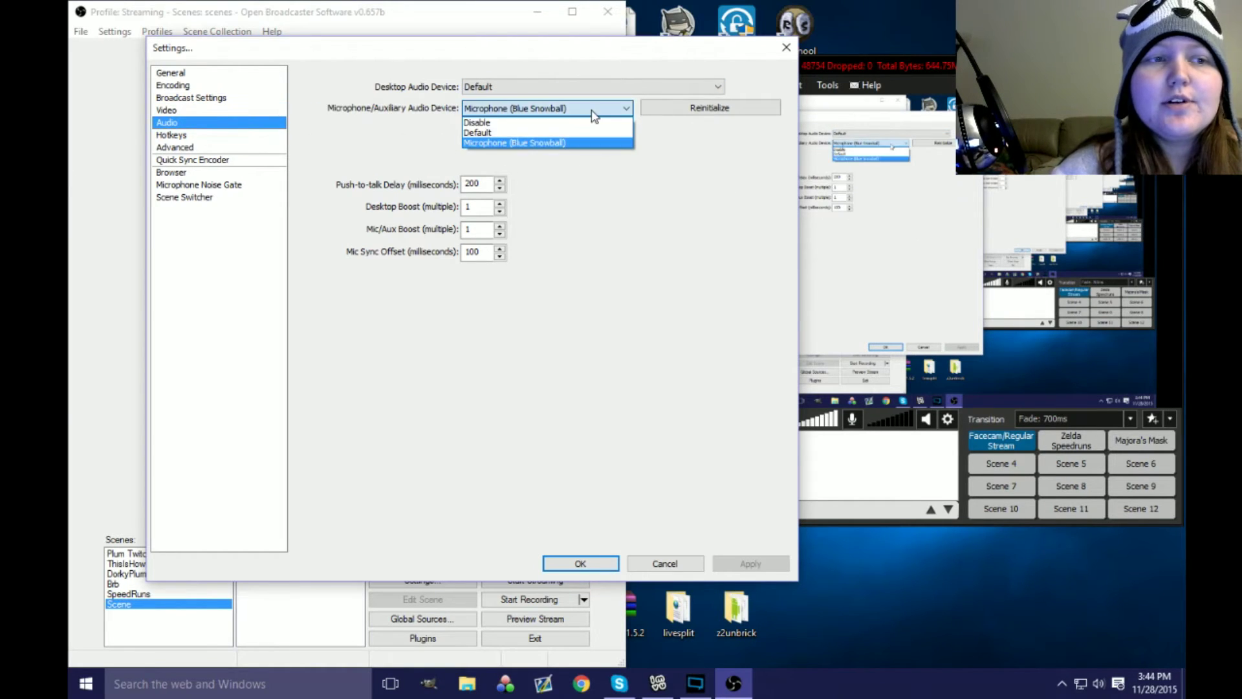
click(592, 112)
click(592, 110)
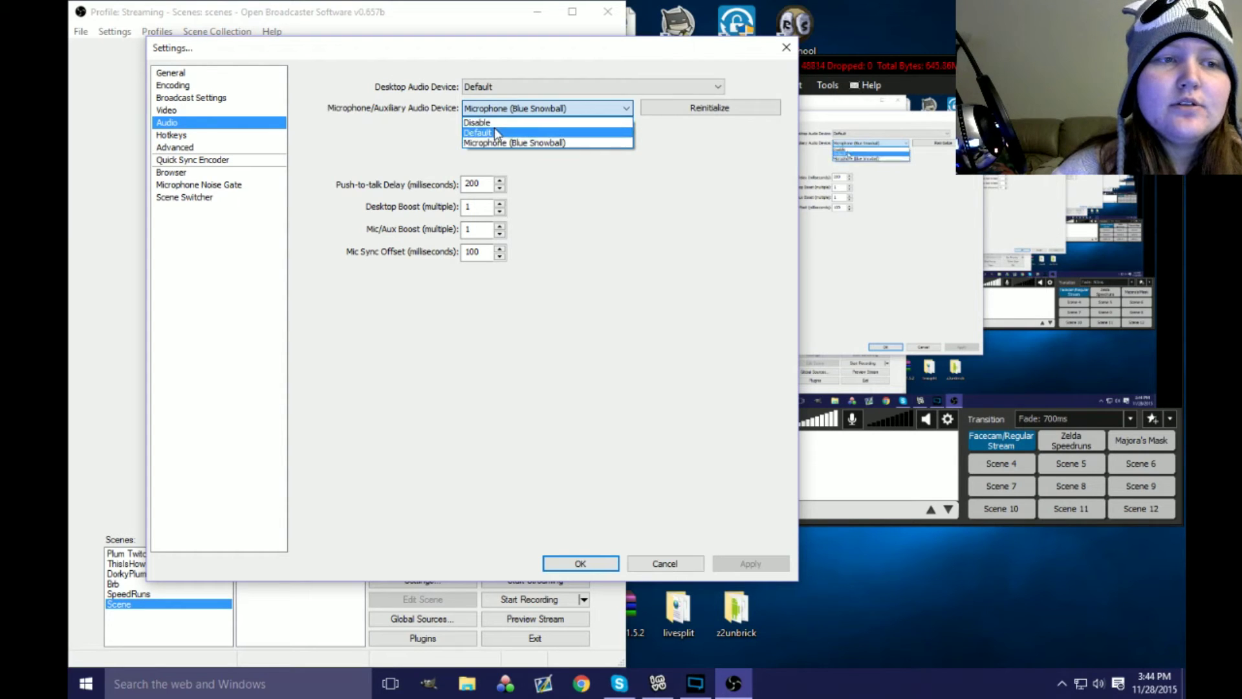
click(551, 109)
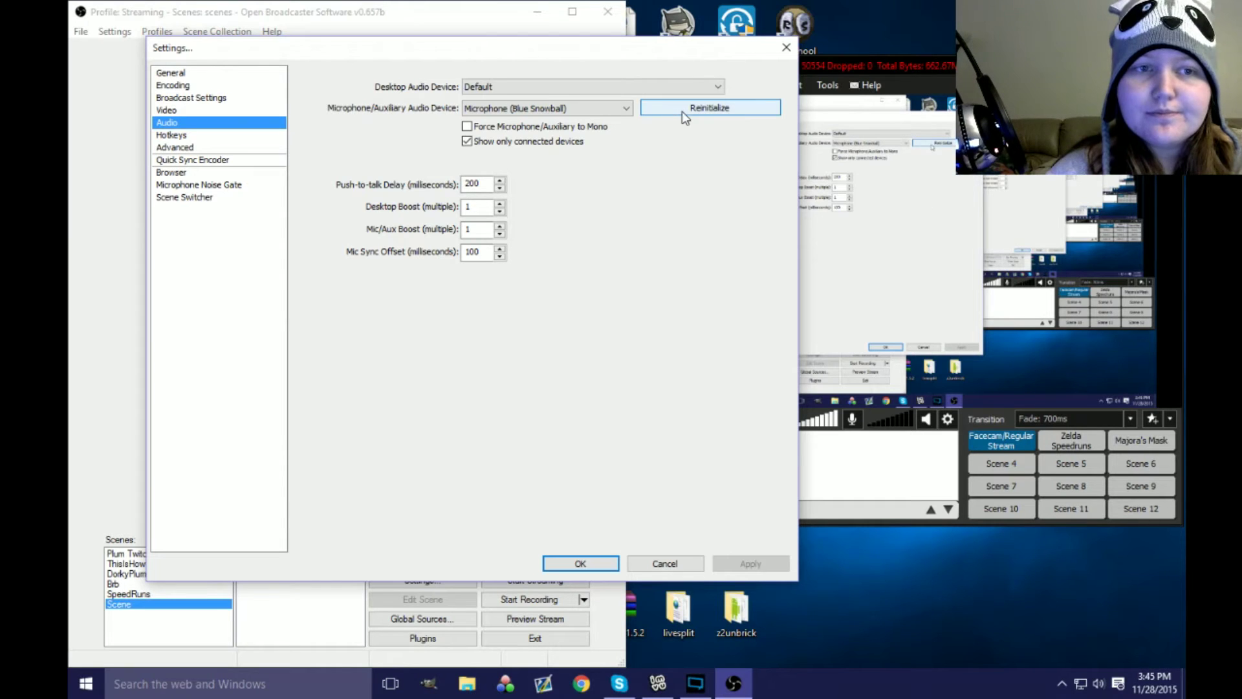
click(172, 136)
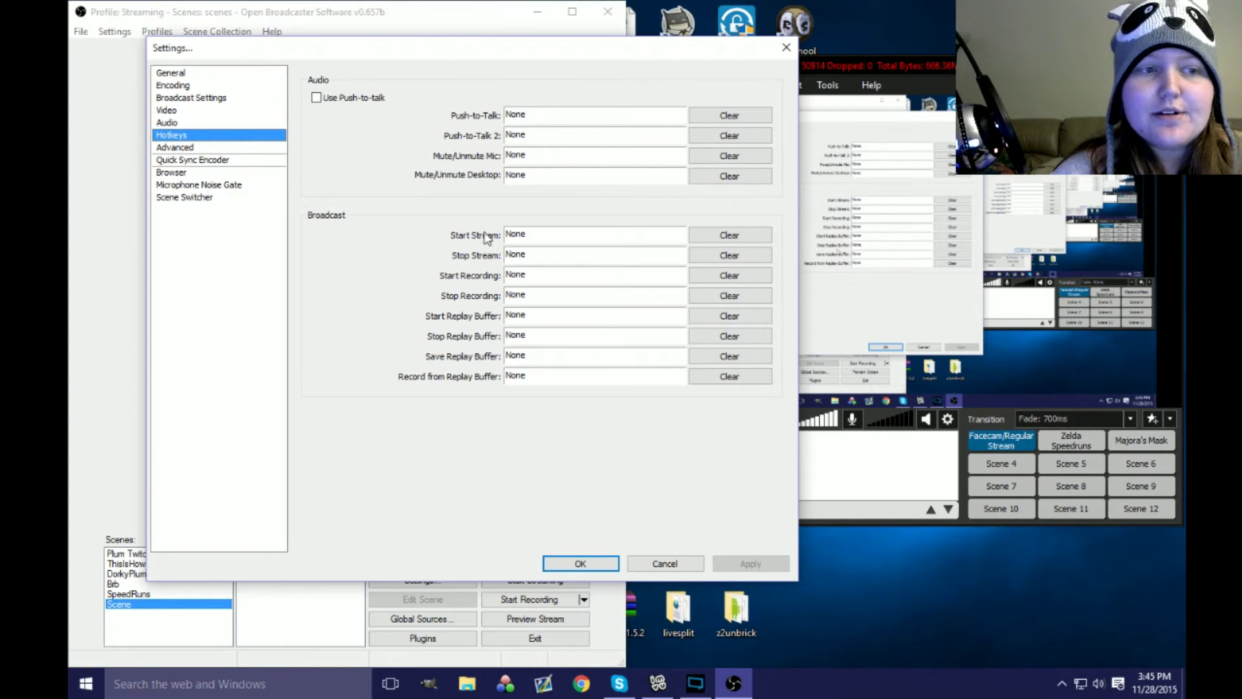
Step: Leave the x264 CPU preset on veryfast under Advanced and close the Settings window
click(187, 150)
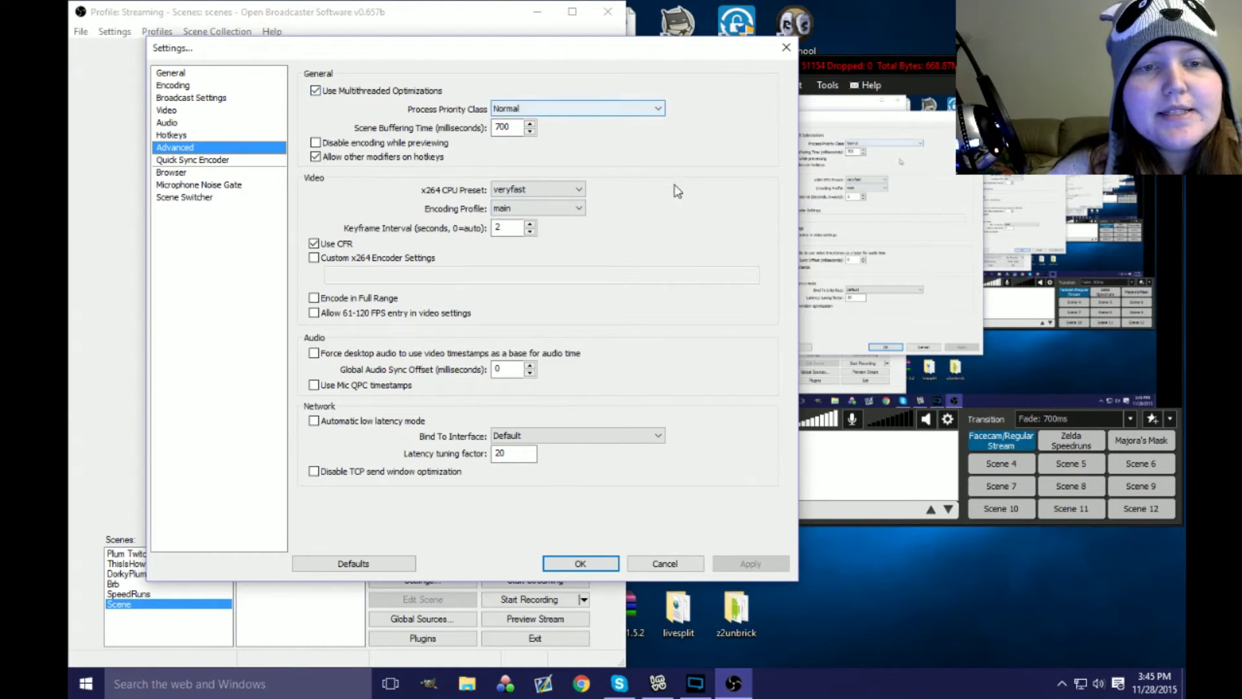
click(524, 189)
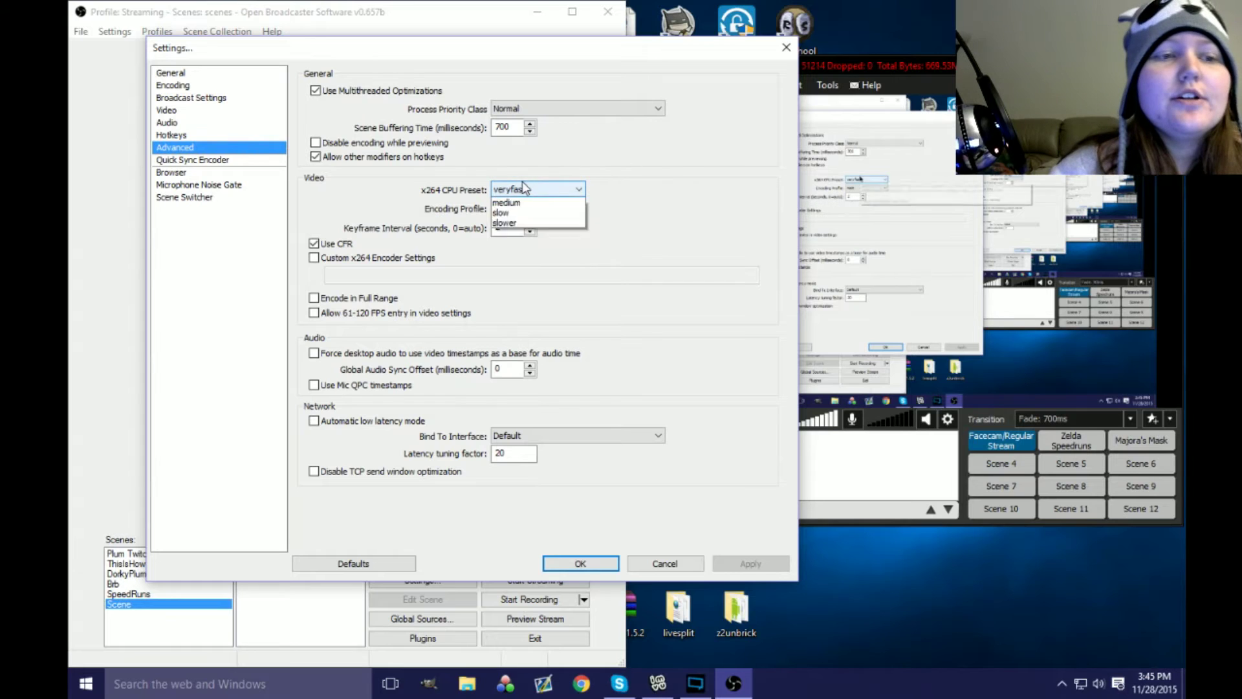
click(705, 210)
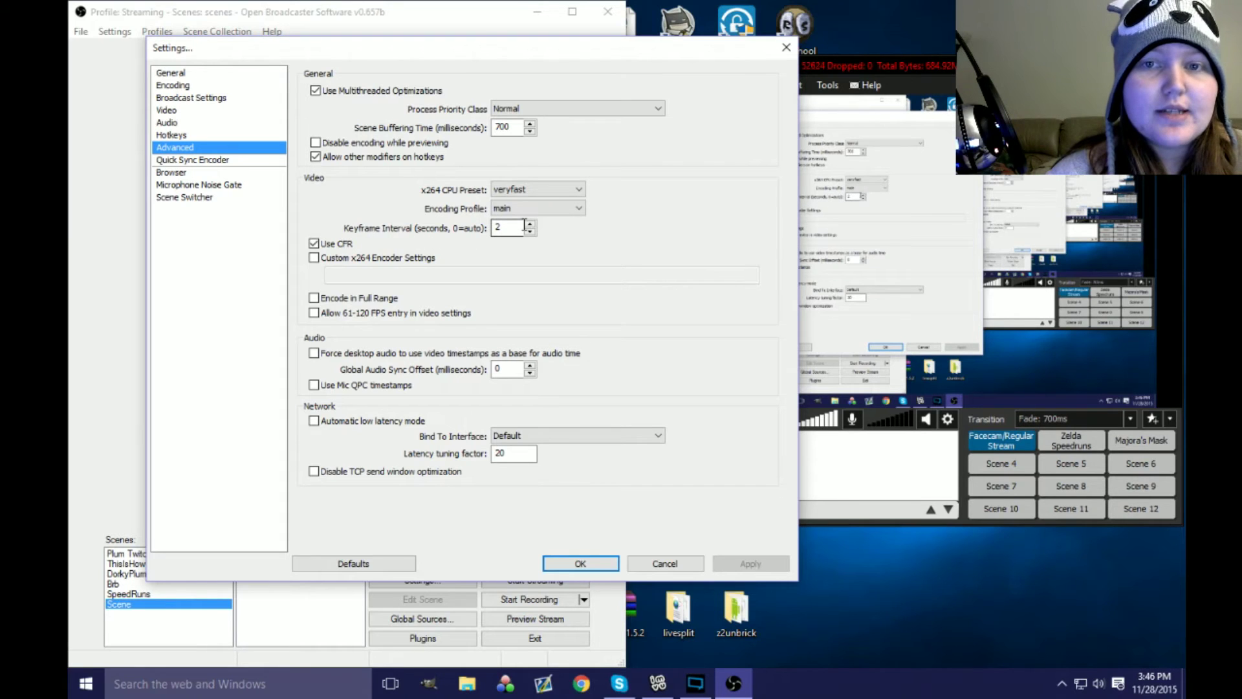
click(570, 564)
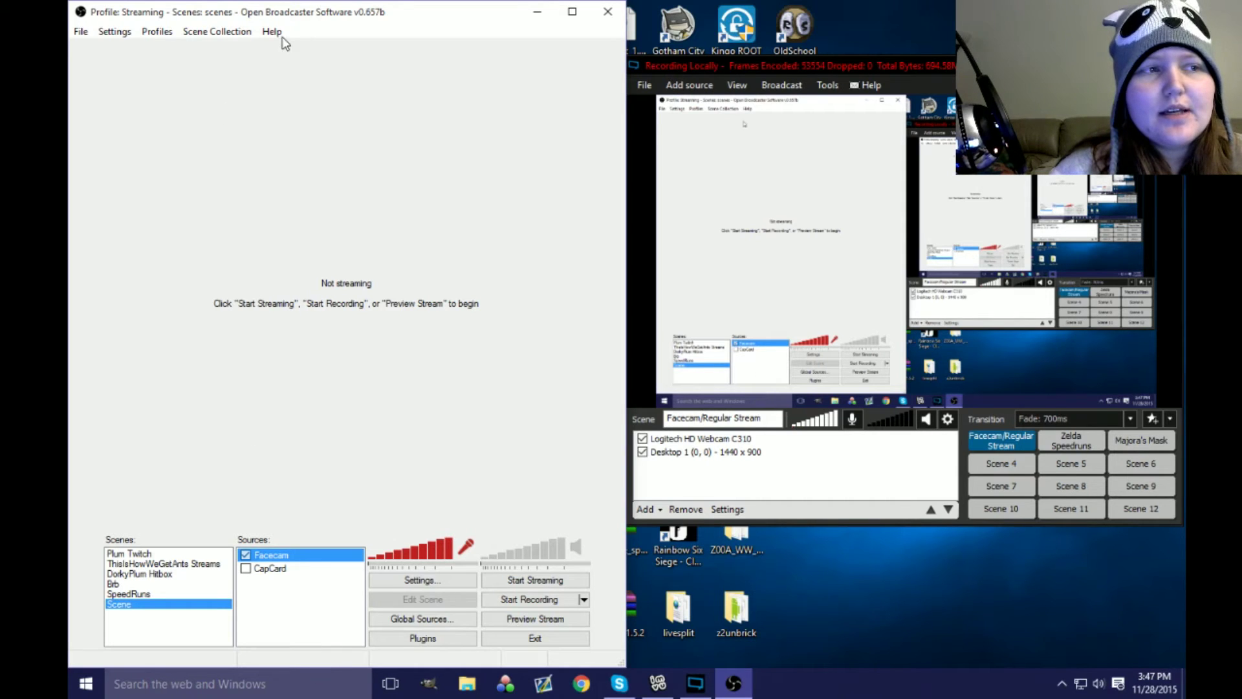
Step: Browse the scene collection and profile menus without changing anything
click(206, 36)
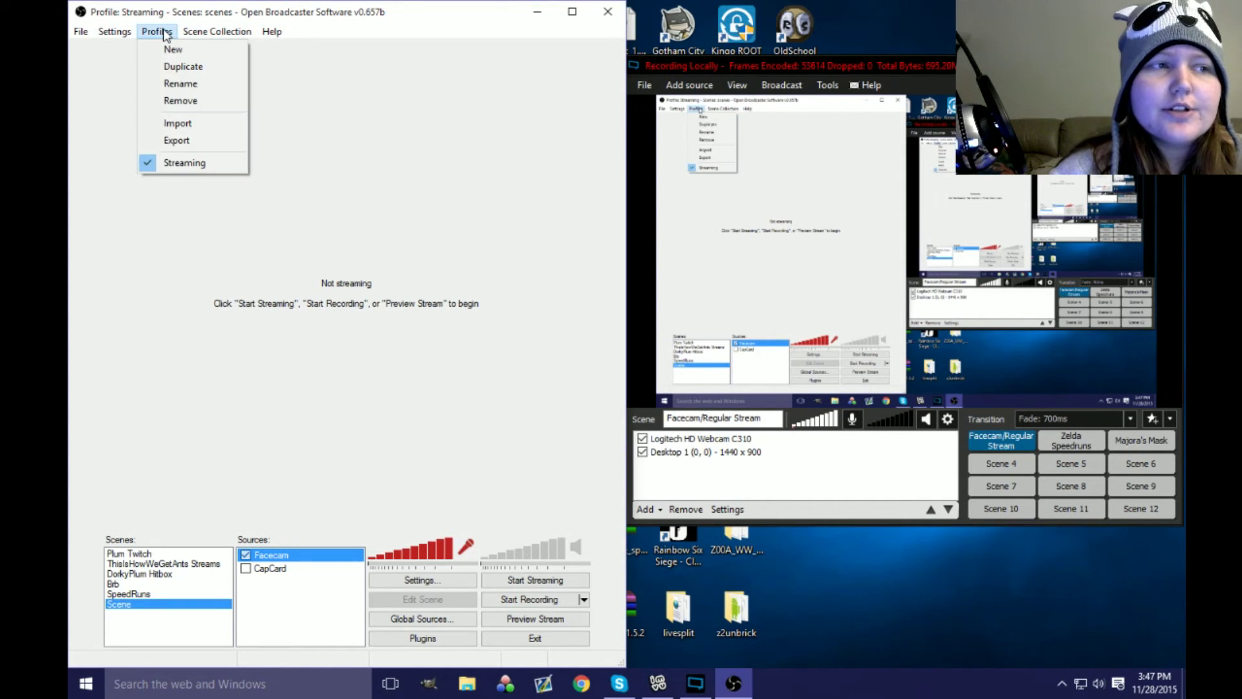
click(165, 35)
click(115, 35)
click(115, 36)
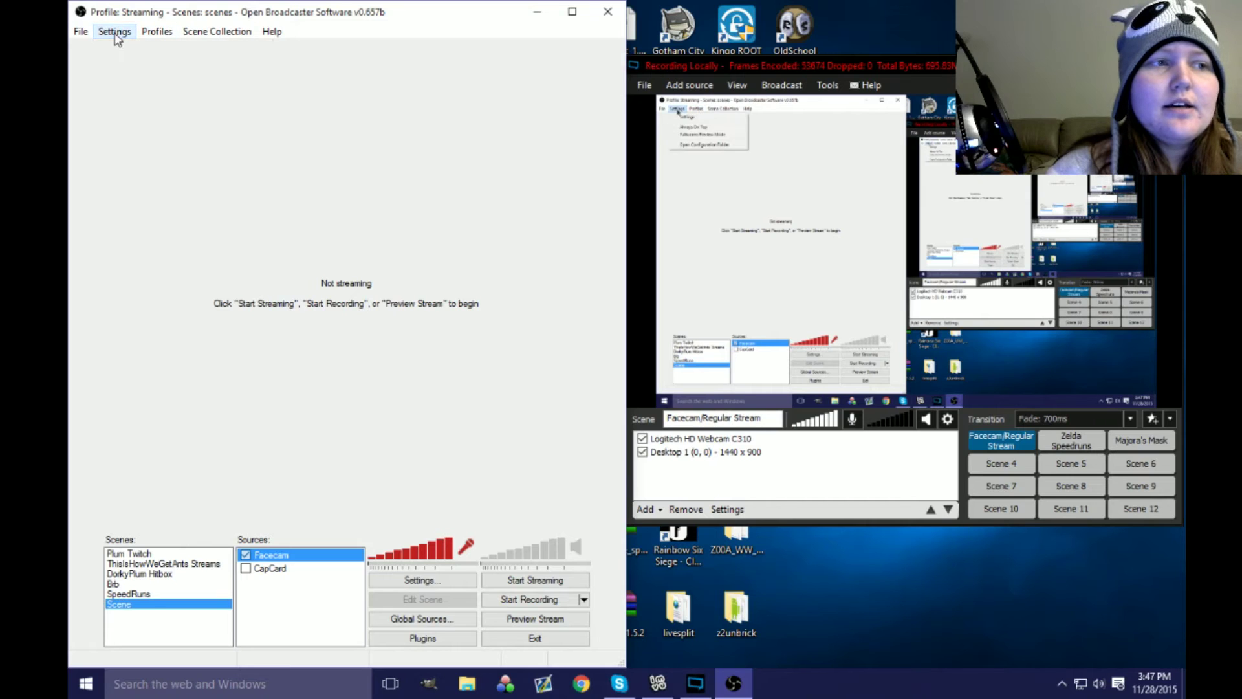
click(116, 38)
click(116, 37)
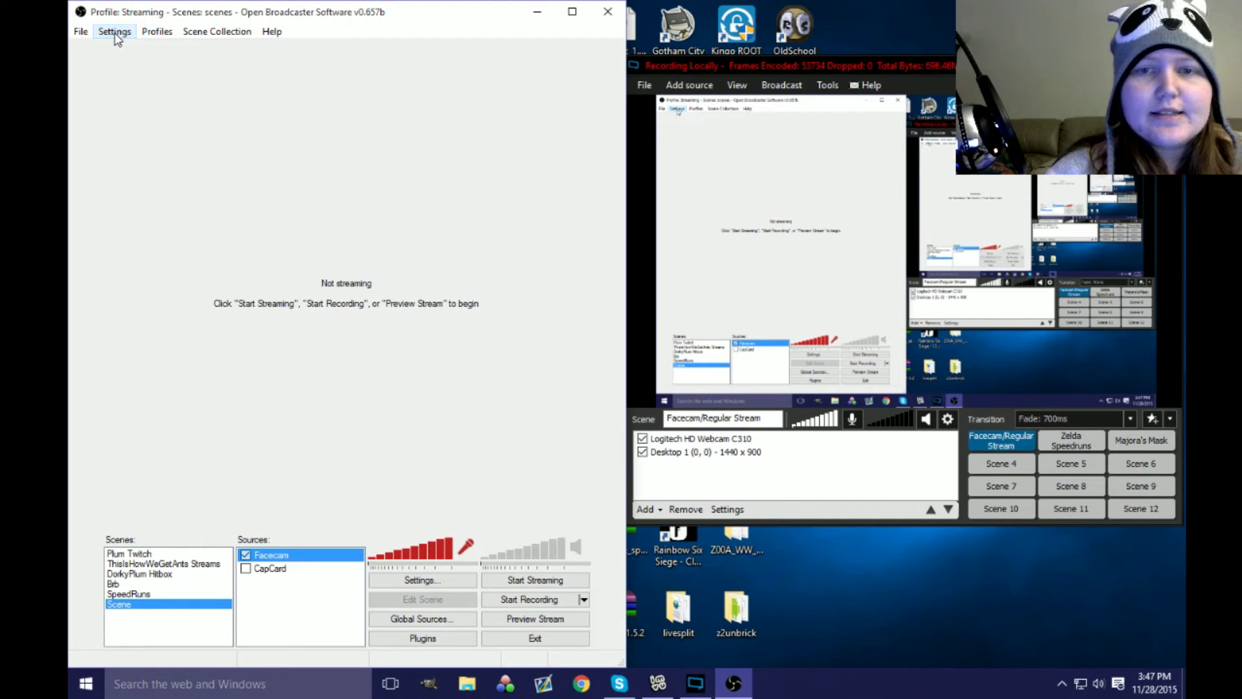
Step: Check the CLR Host Plugin's details in the Plugins list, then switch to the browser
click(422, 638)
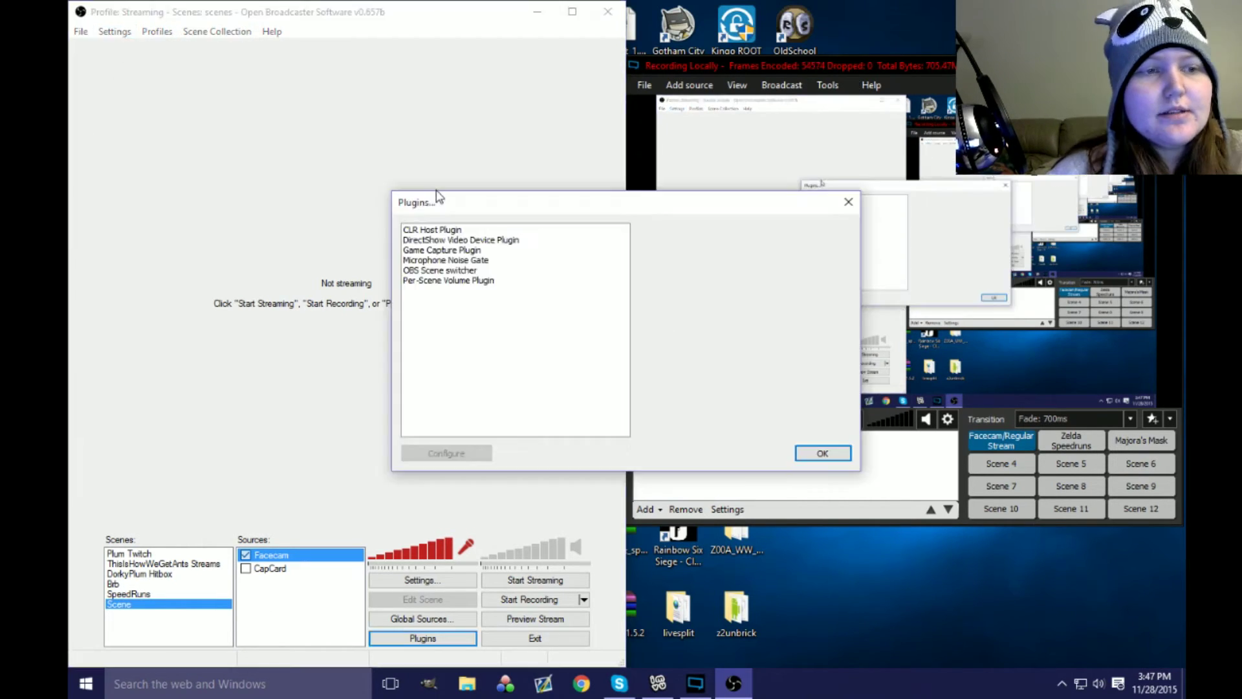
click(421, 230)
drag(427, 202, 183, 141)
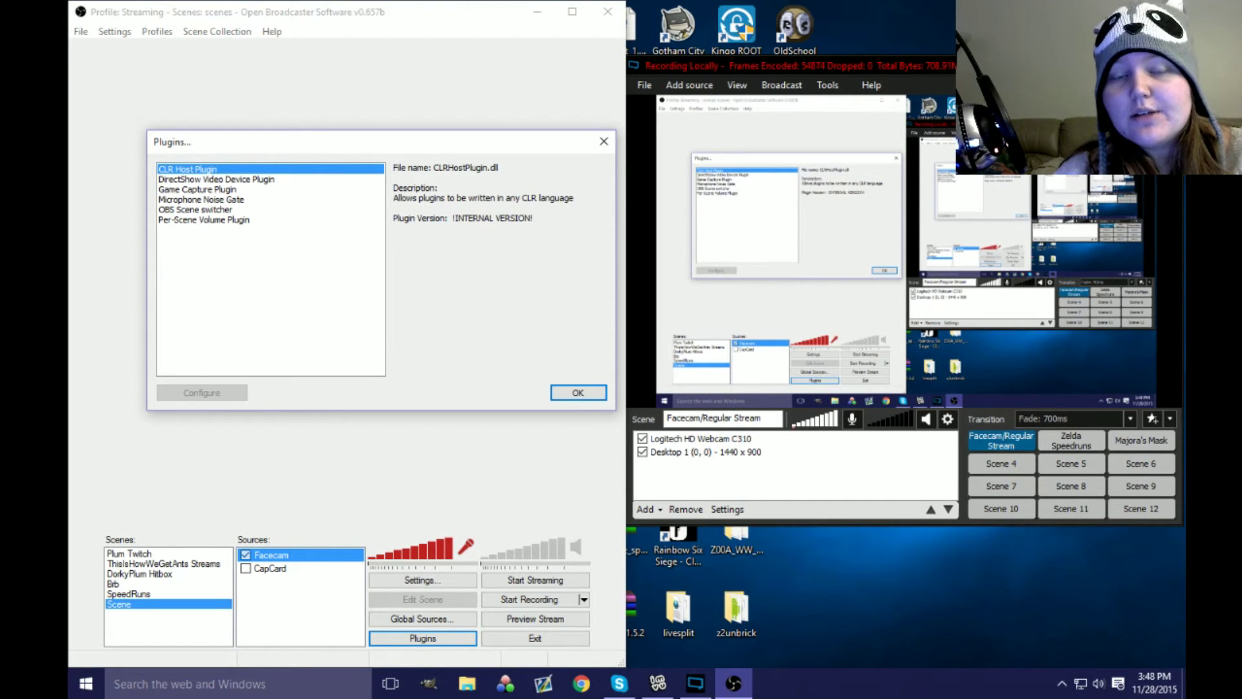
key(alt+Tab)
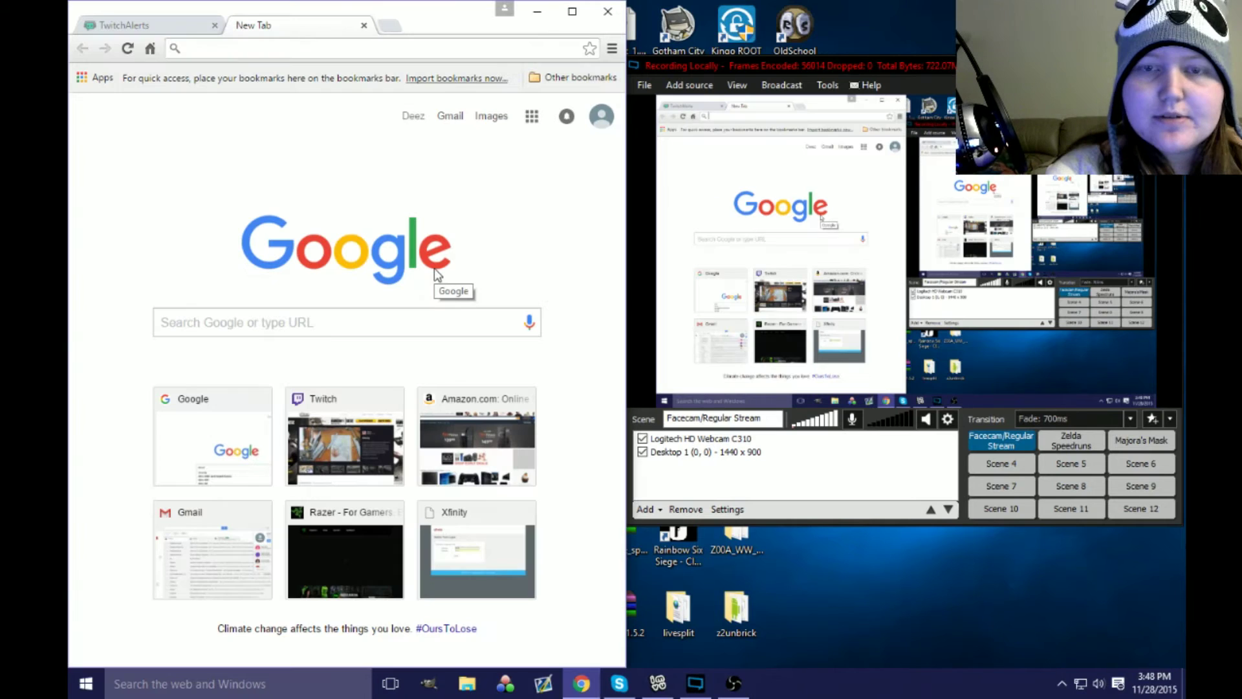
Step: Load nightdev.com in the browser's address bar
text(N)
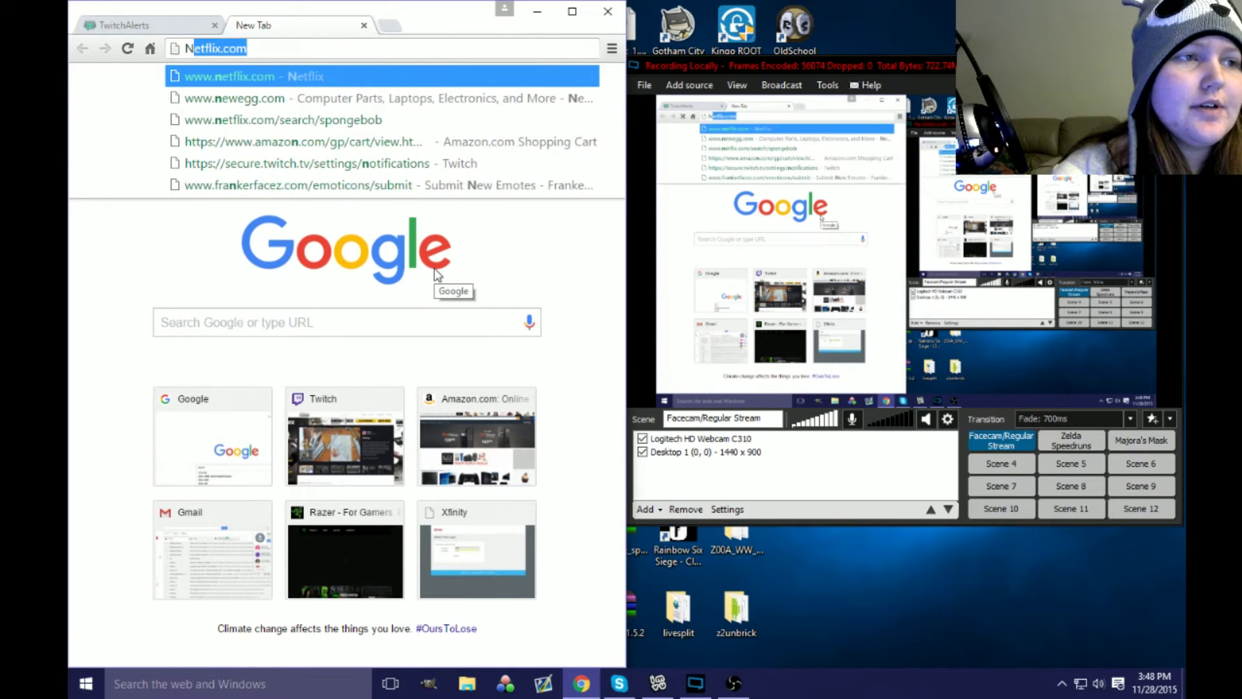
text(in)
key(BackSpace)
key(BackSpace)
key(BackSpace)
text(night)
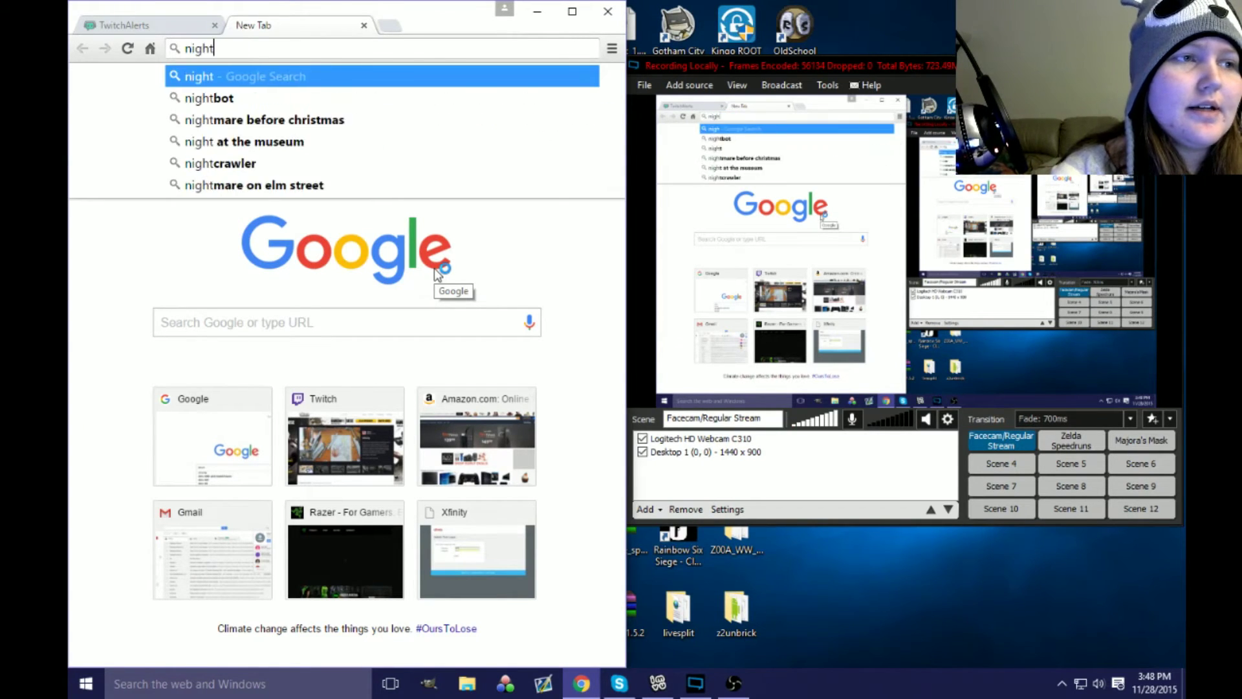
text(dev.com)
key(Return)
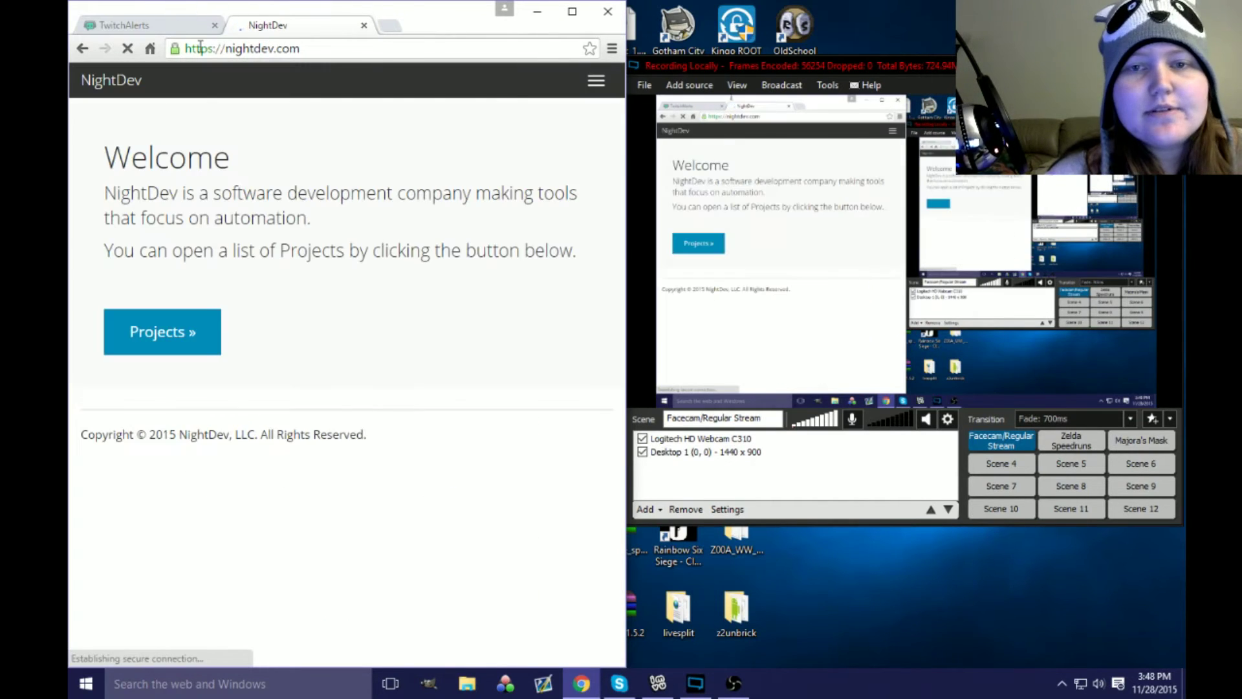
Step: Open the Follower Alert project's install instructions, then return to the TwitchAlerts tab
click(171, 337)
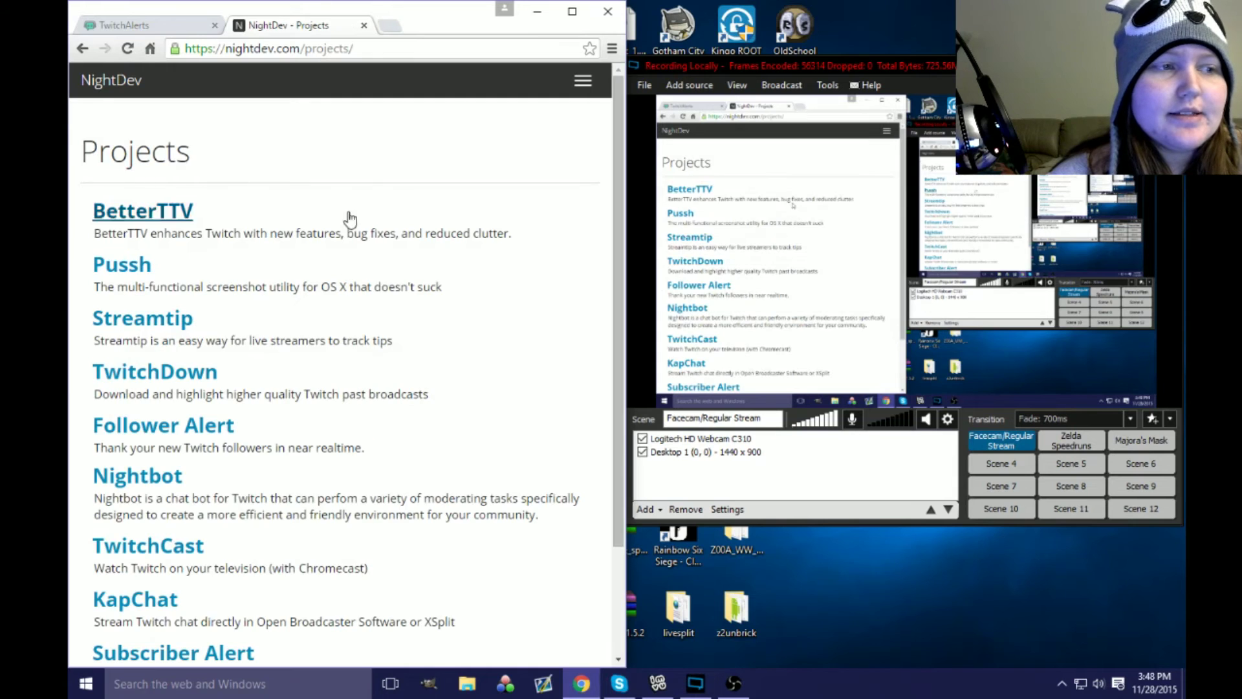
scroll(123, 278, down, 3)
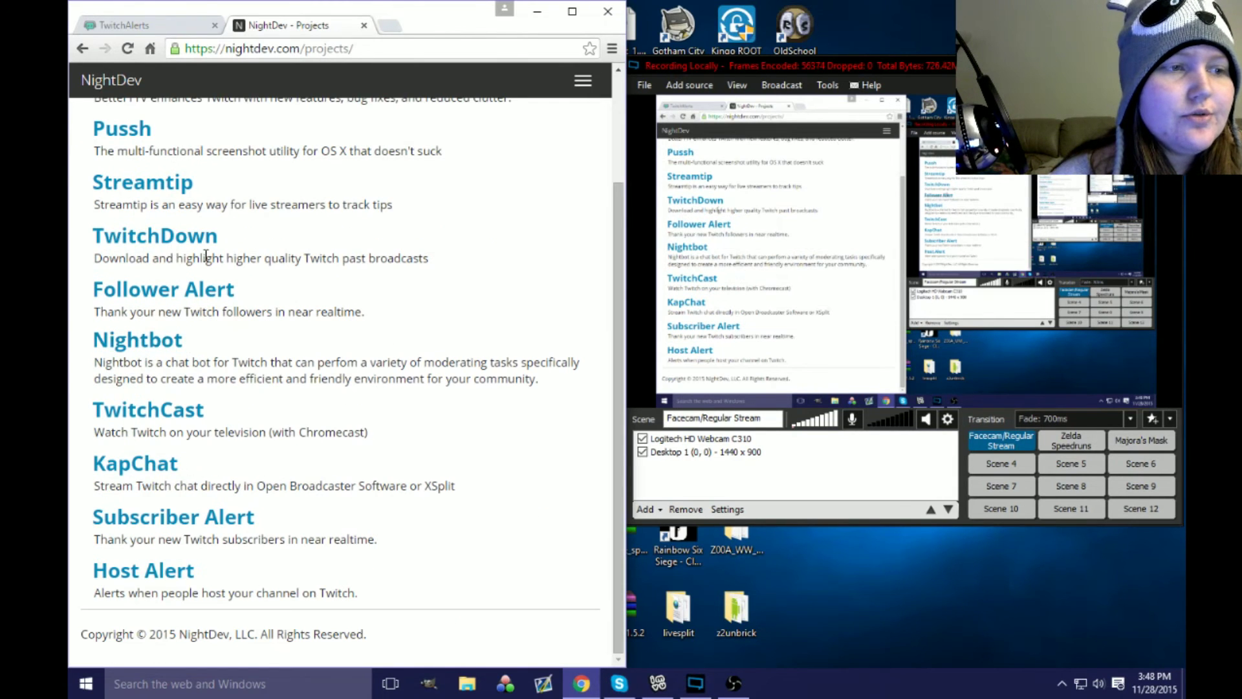
click(201, 295)
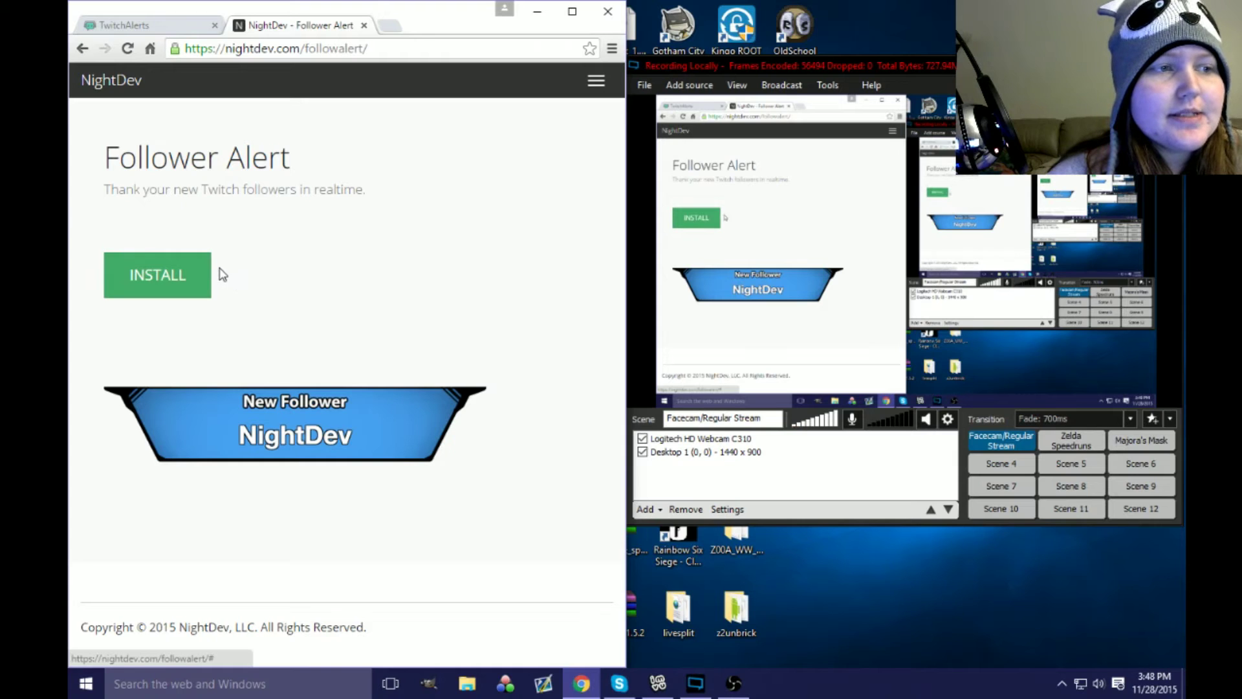
click(173, 274)
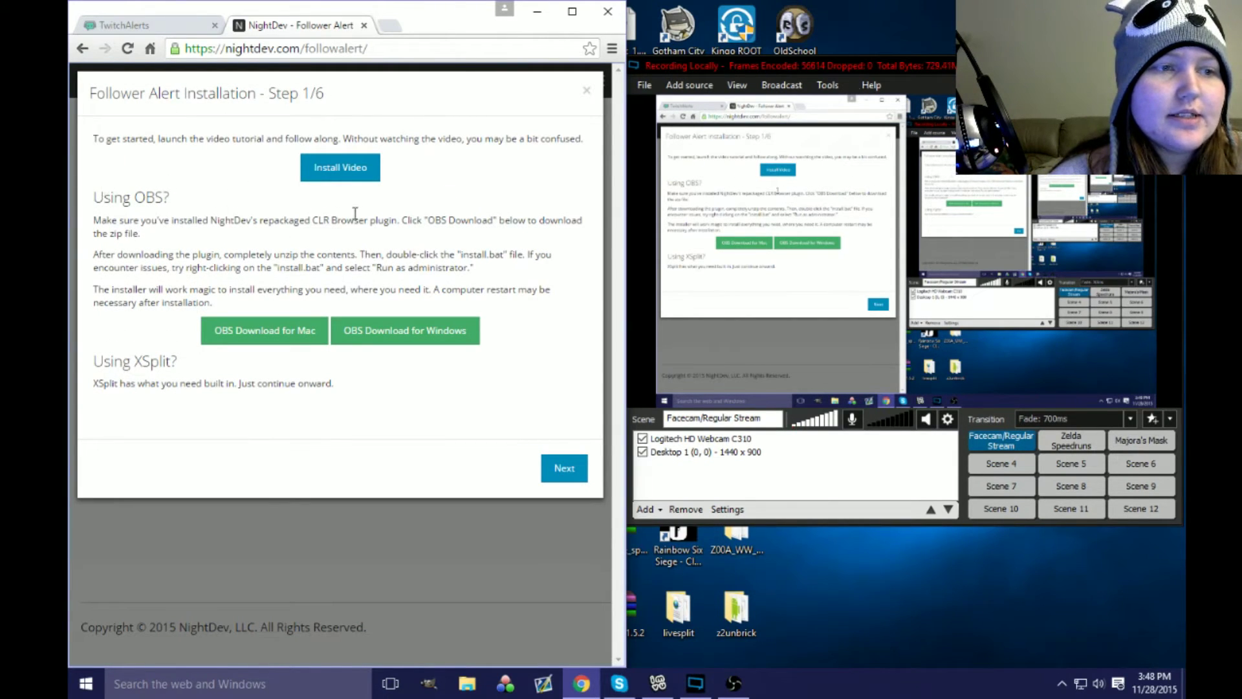
click(123, 25)
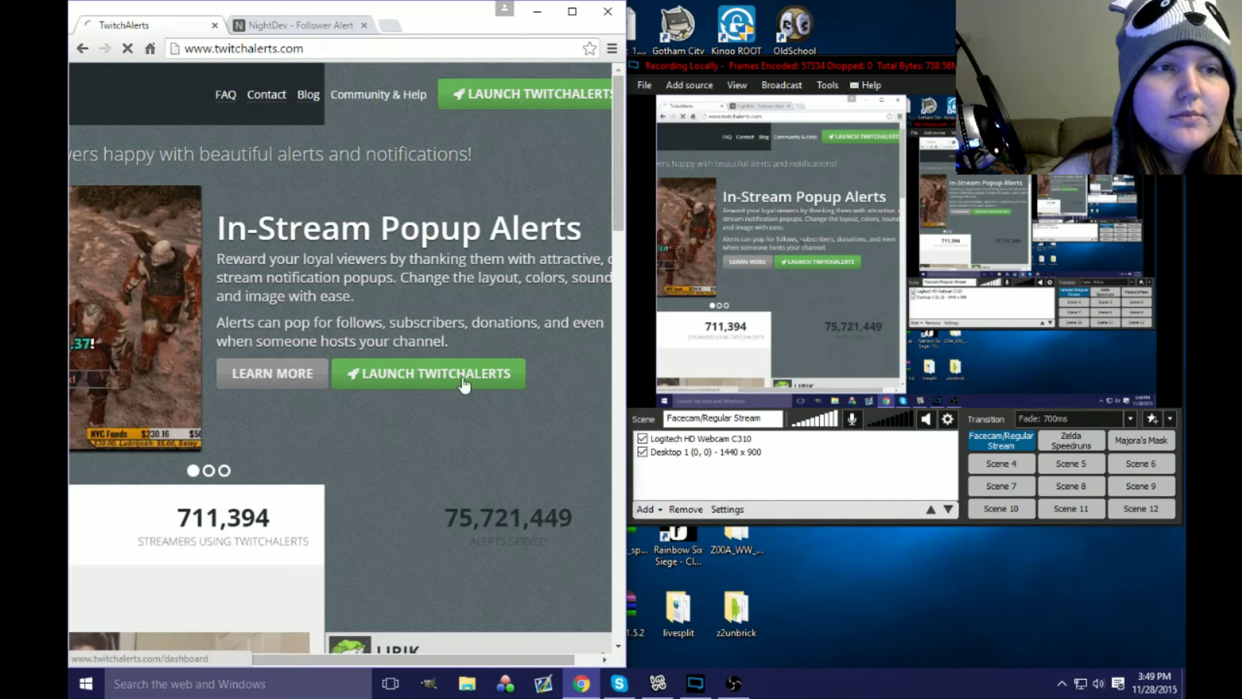
Step: Copy the Alert Box v3.1 widget URL from the TwitchAlerts dashboard and return to OBS's source list
click(527, 91)
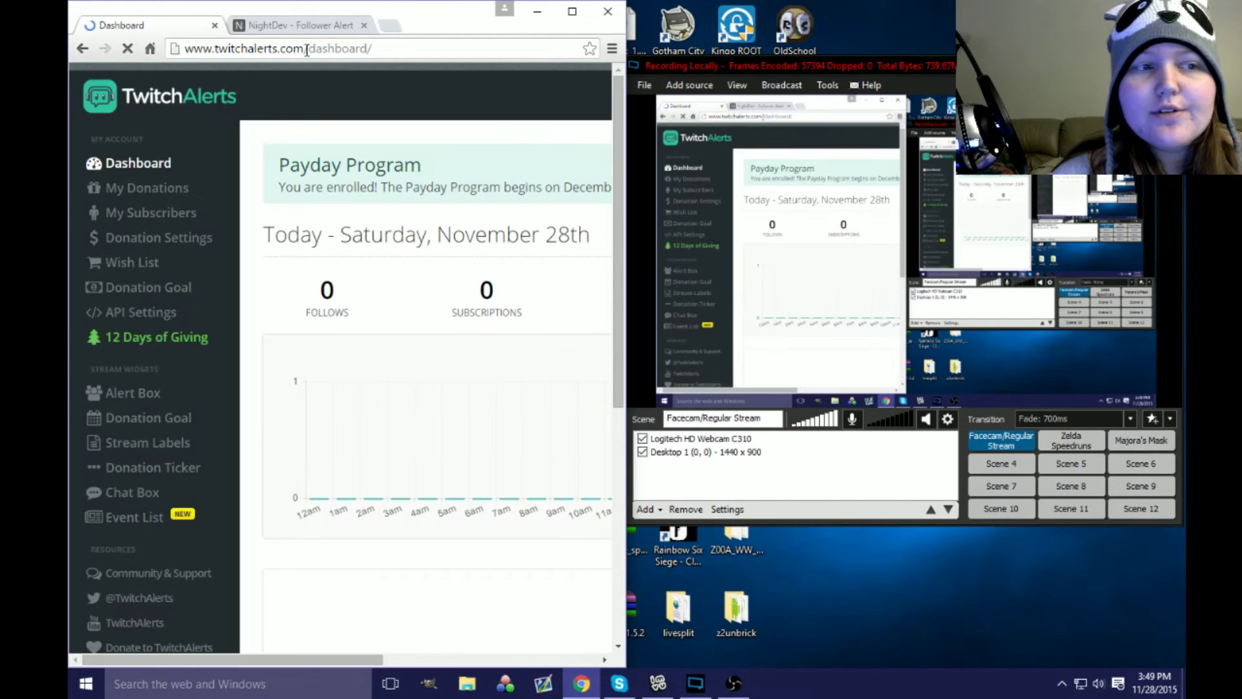
click(146, 399)
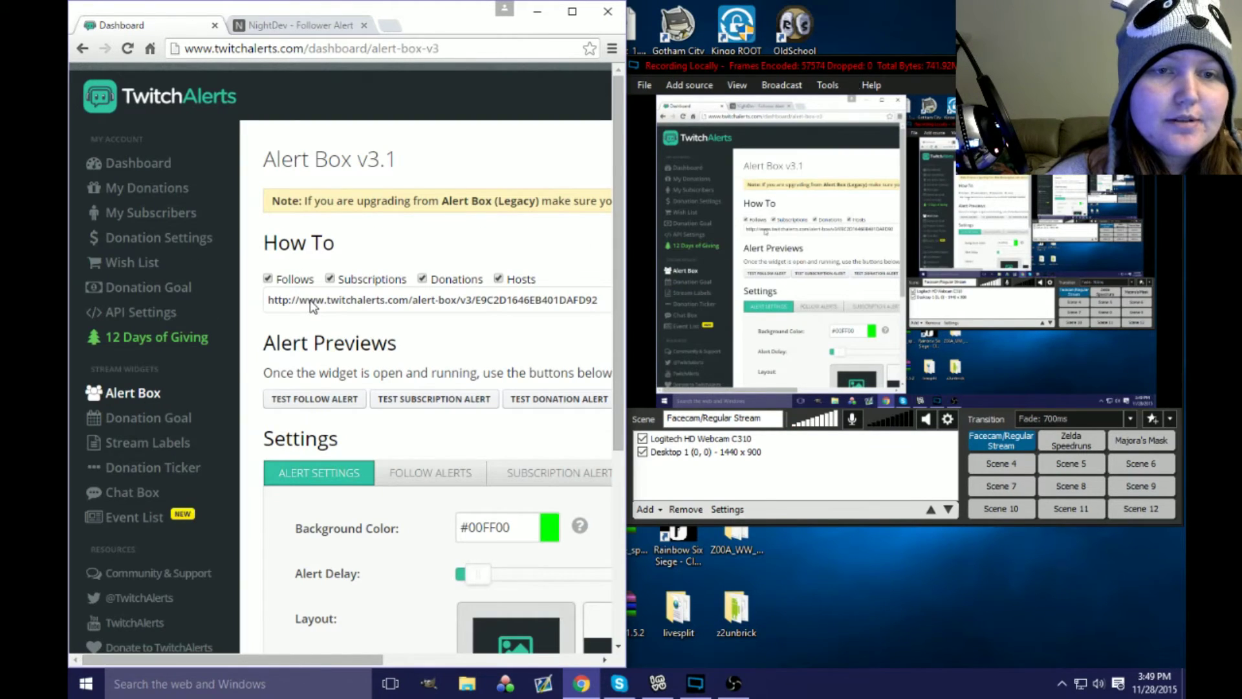
scroll(379, 364, down, 1)
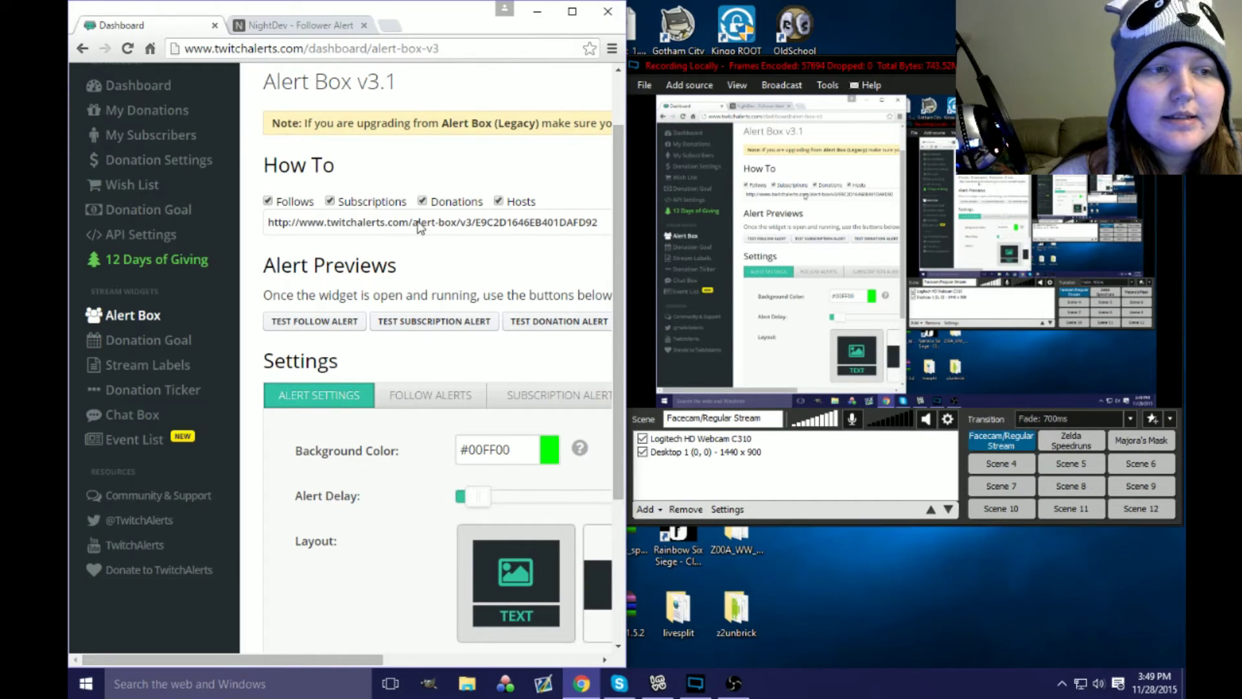
click(446, 224)
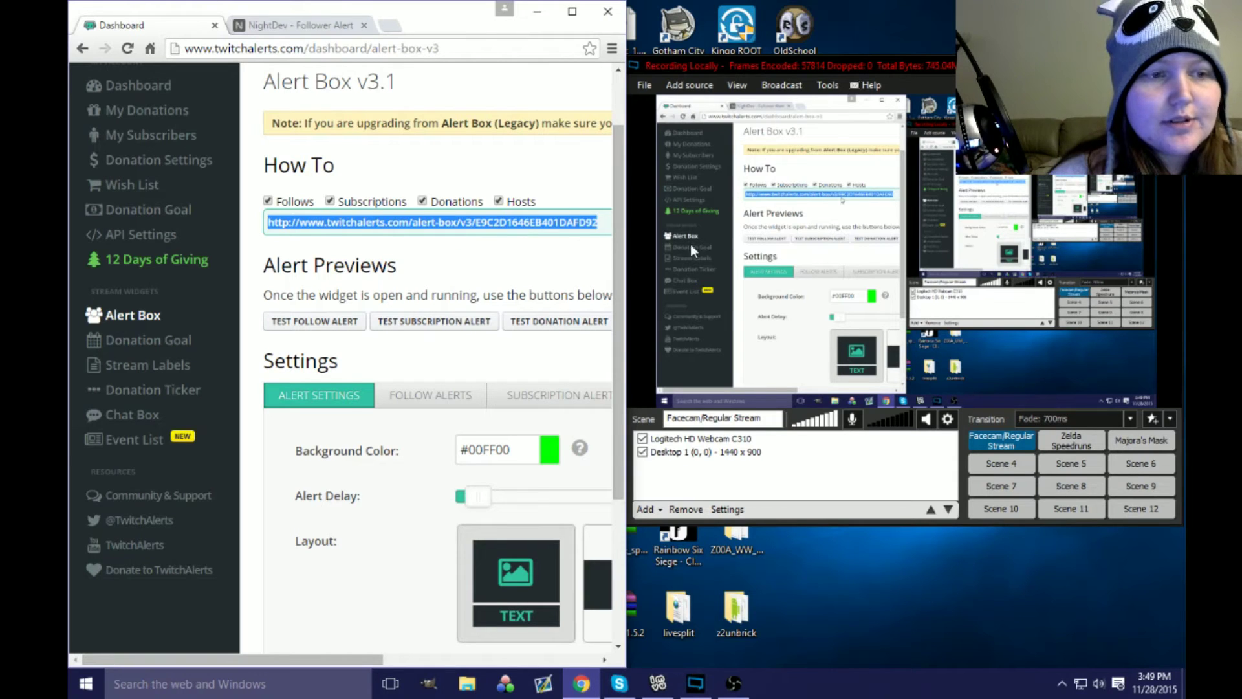
key(alt+Tab)
click(291, 311)
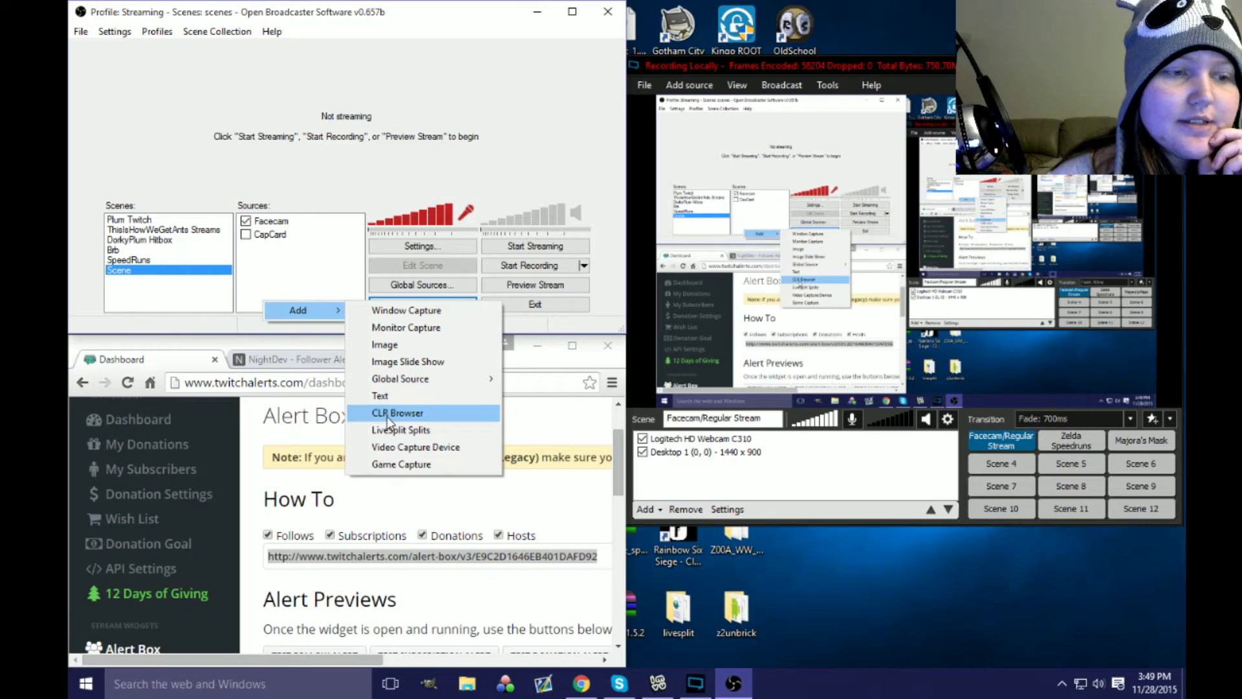
Step: Add a CLR Browser source named Follower Alerts using the pasted Alert Box widget URL
click(397, 413)
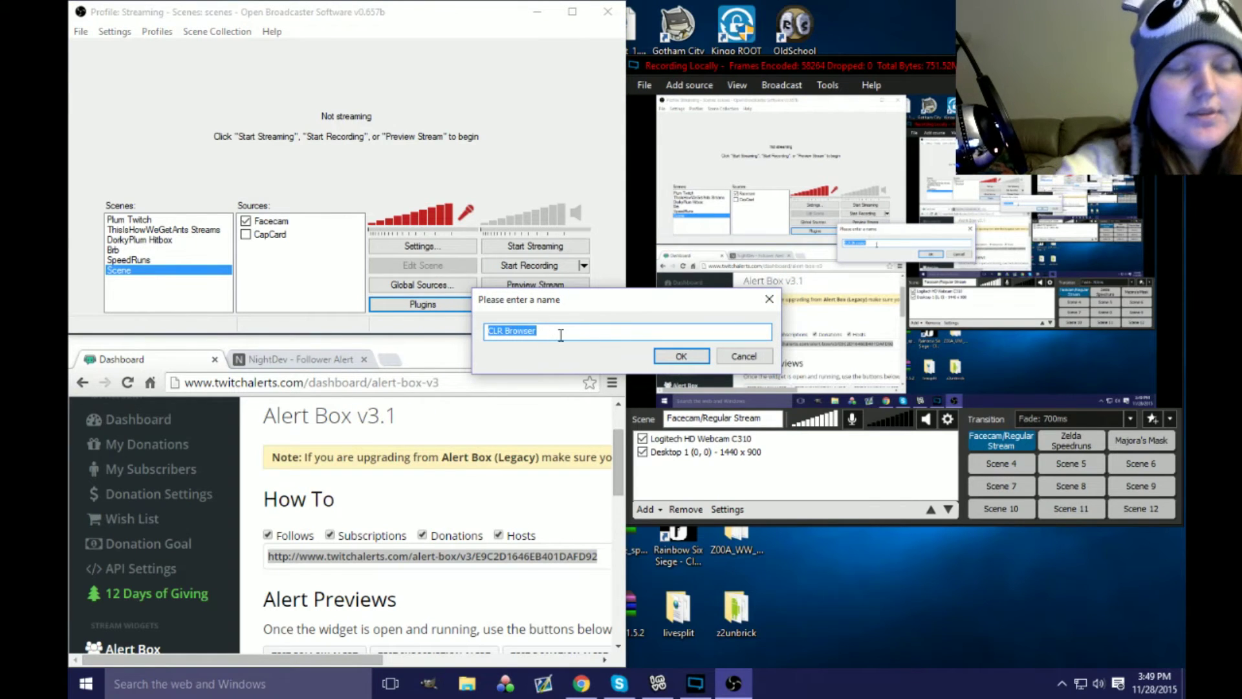
text(F)
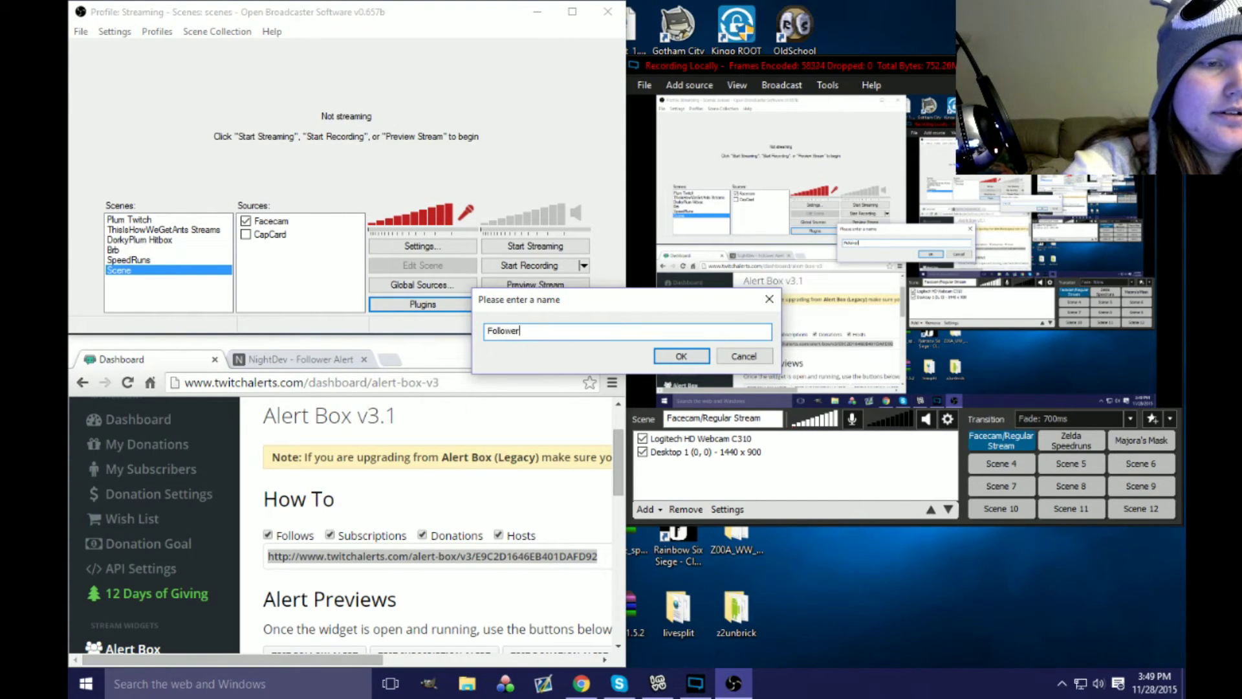
text(ollower)
key(Return)
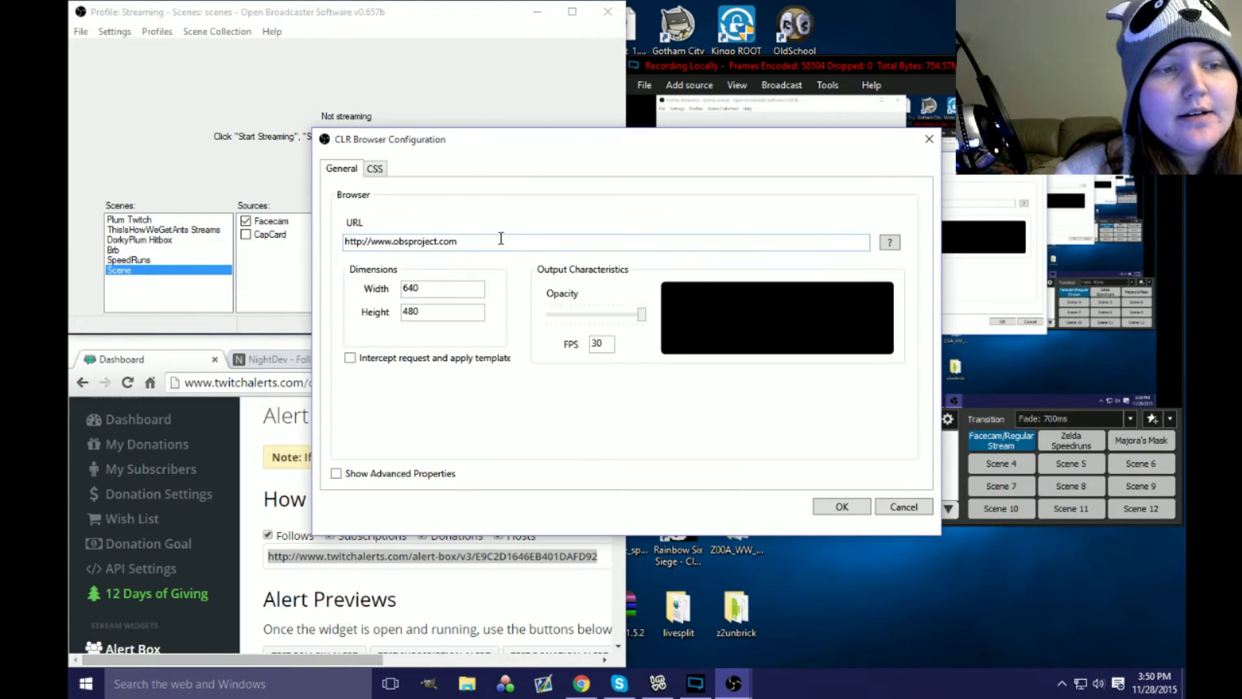
drag(460, 241, 310, 249)
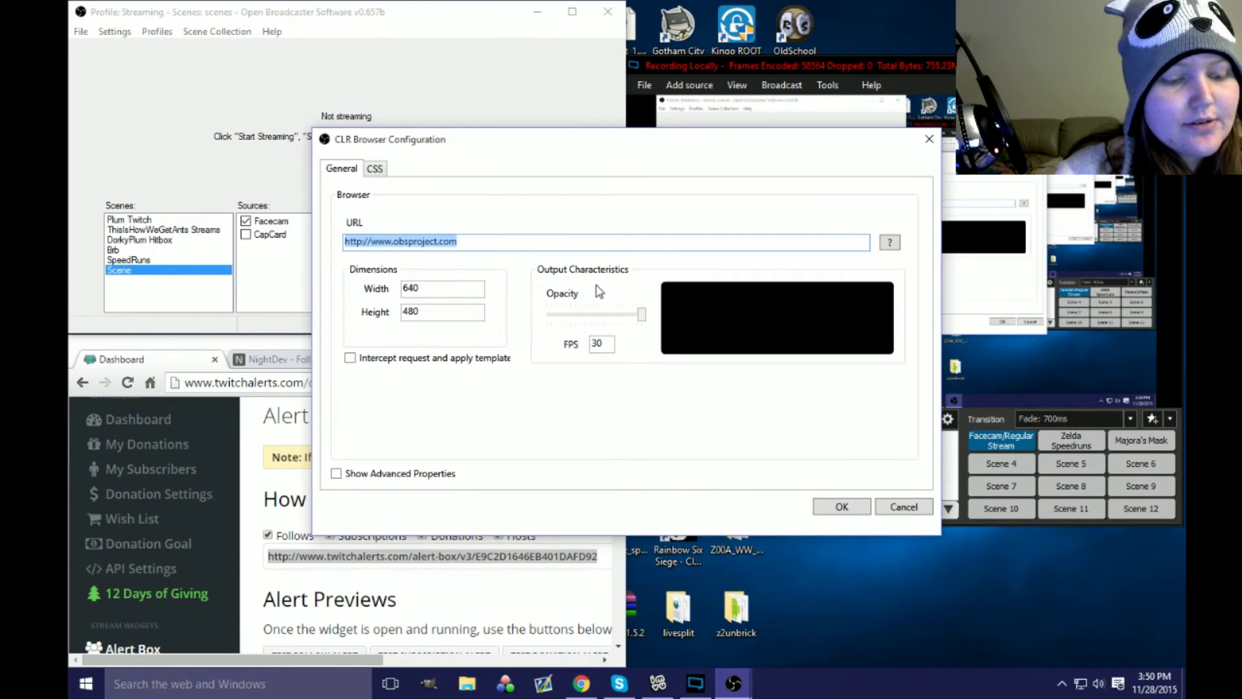
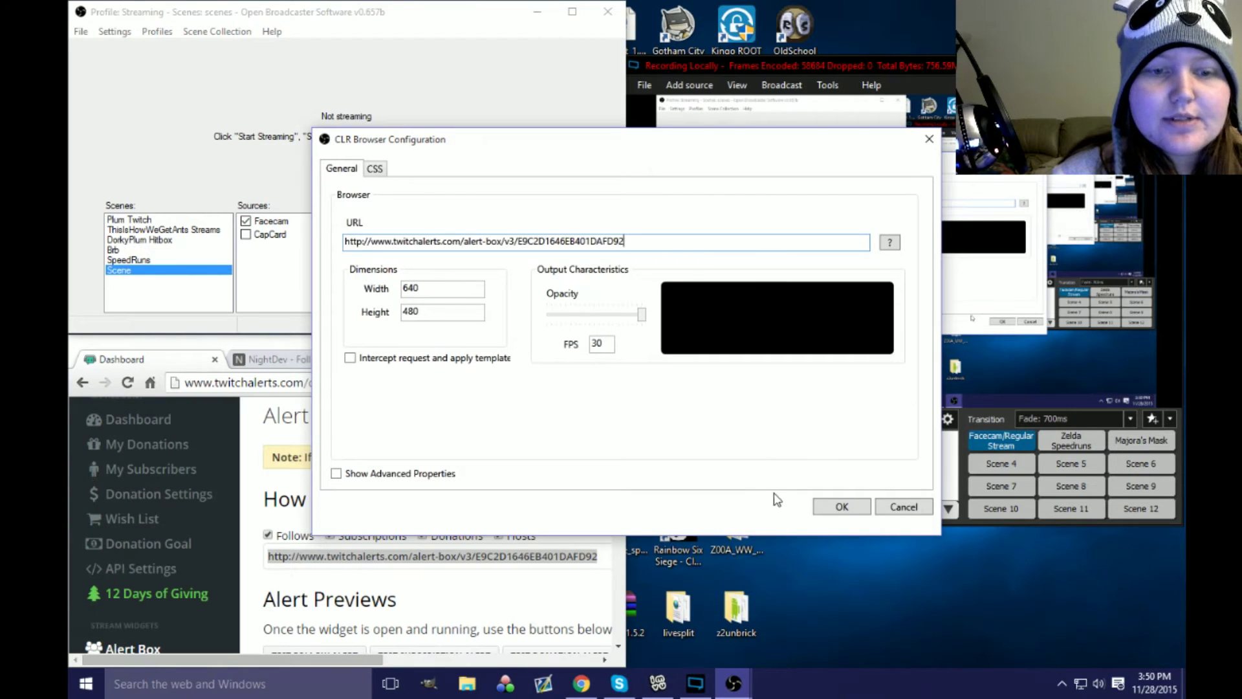
click(841, 507)
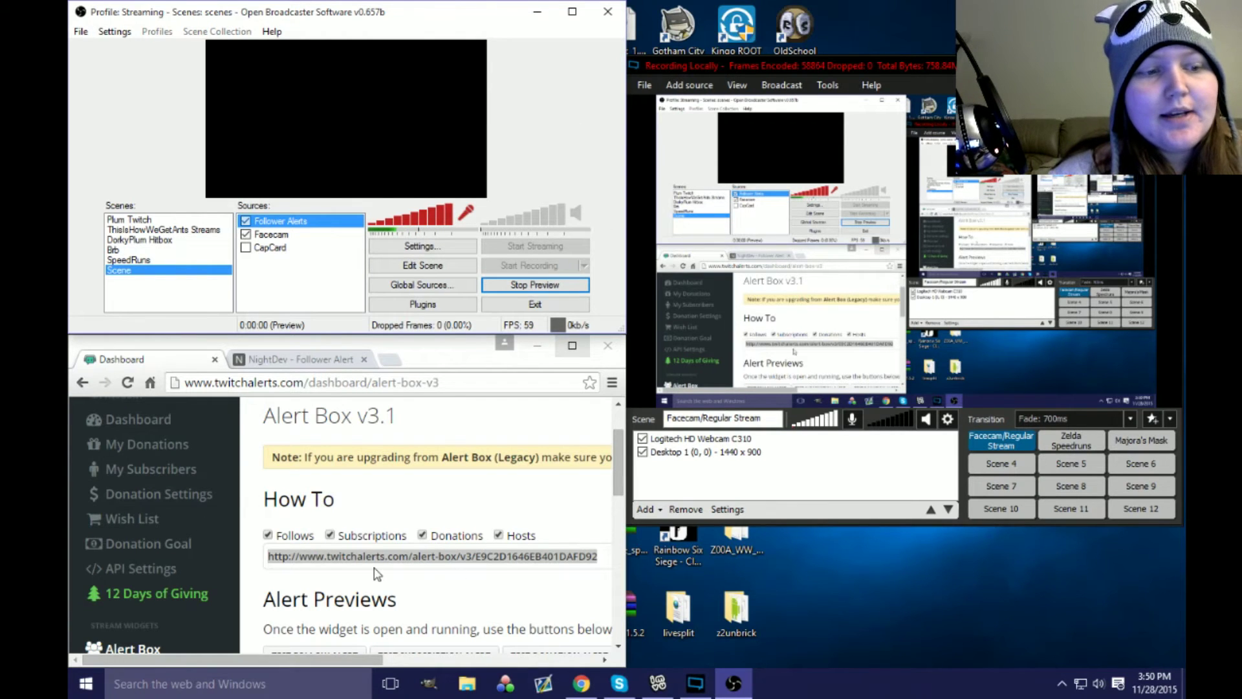
Step: Play a sample follower alert, then open the Donation Goal widget and select its URL
scroll(382, 563, down, 2)
click(352, 502)
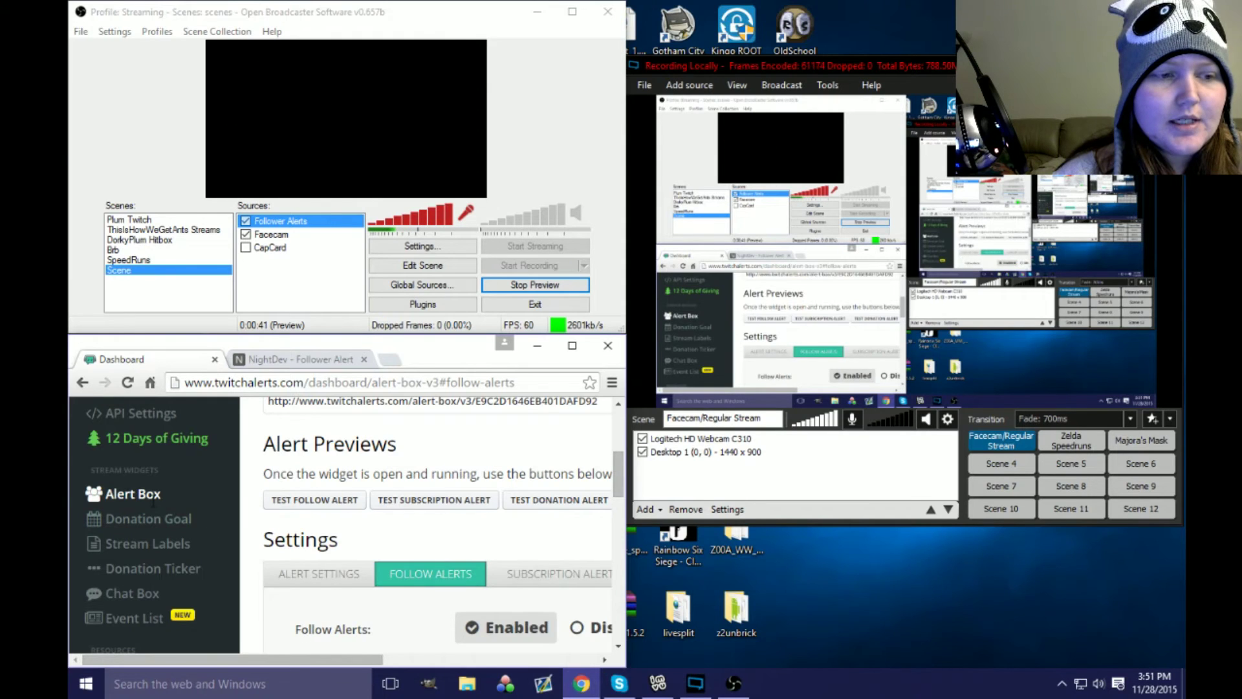
scroll(182, 466, down, 1)
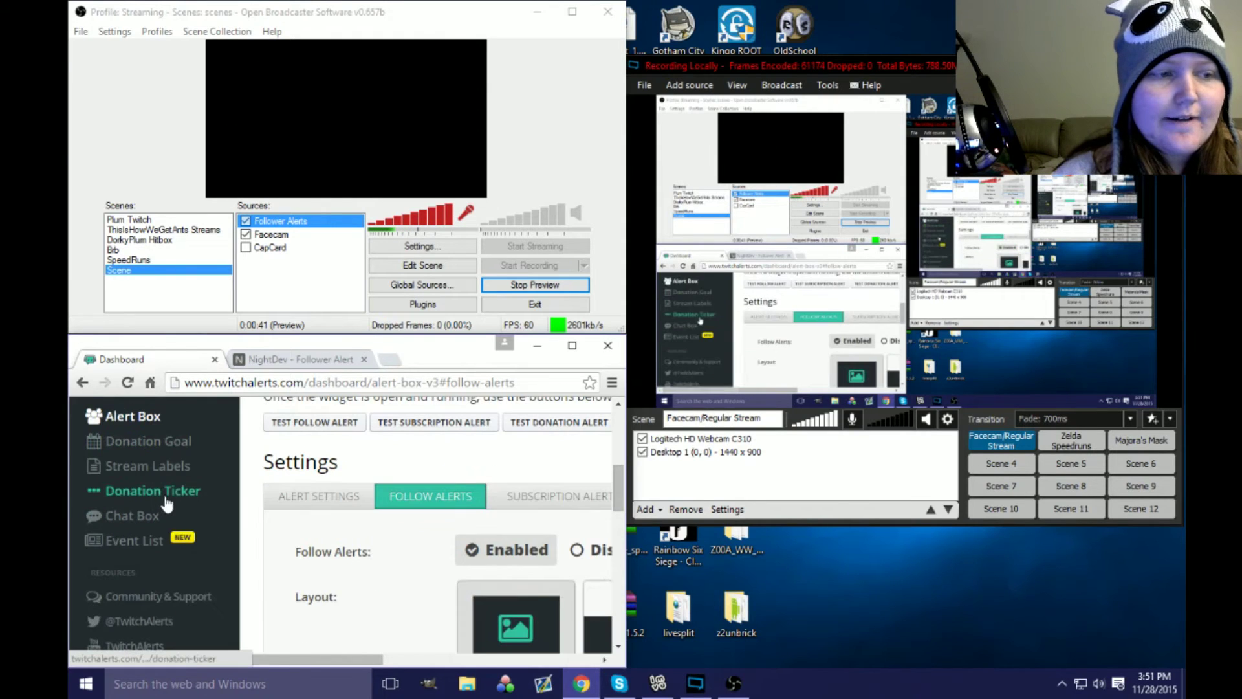
click(185, 443)
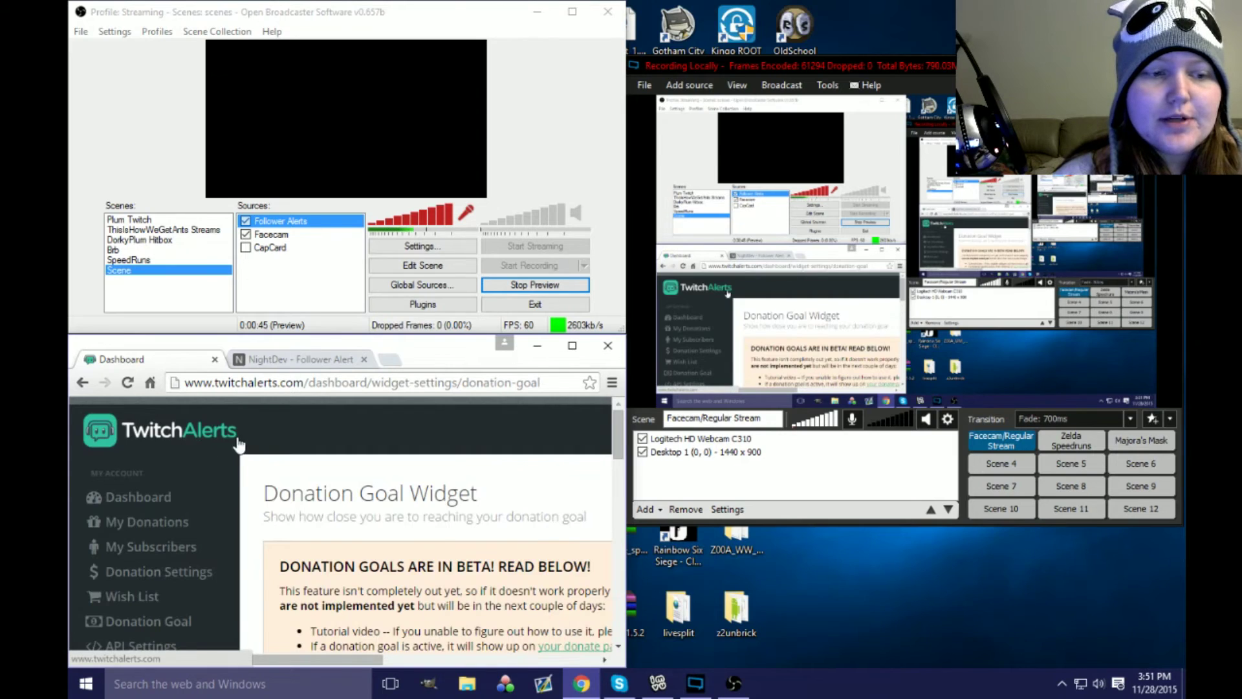
scroll(324, 478, down, 15)
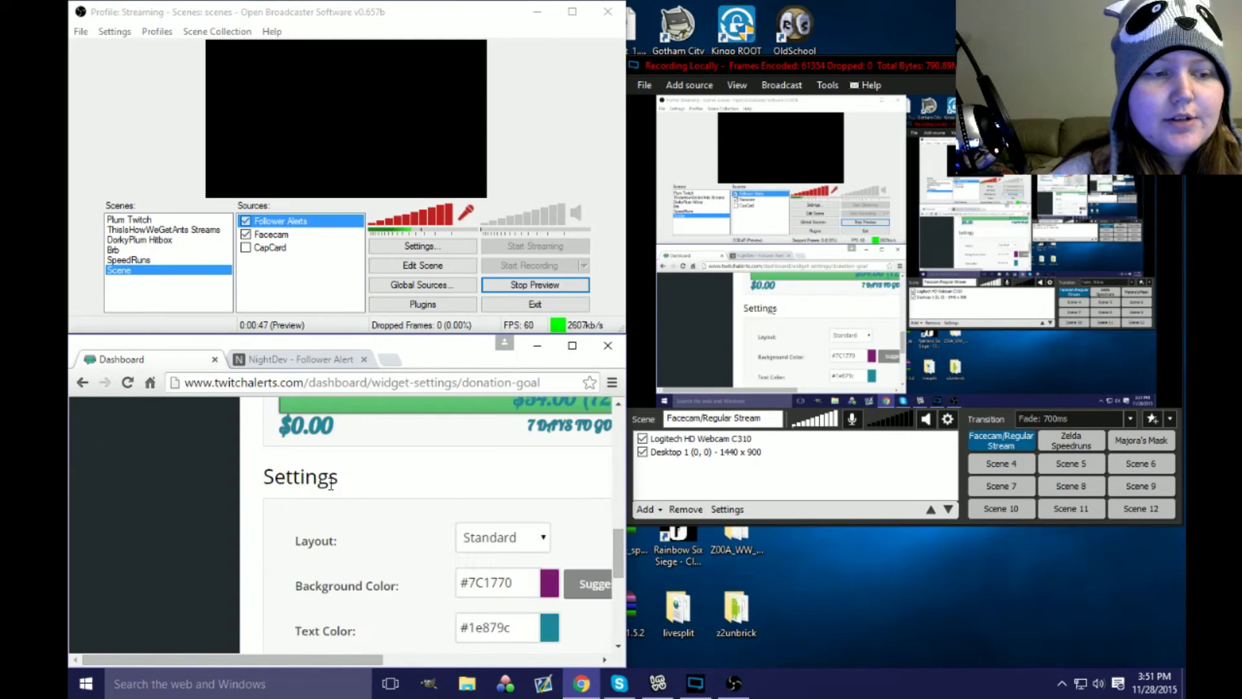
scroll(330, 484, down, 5)
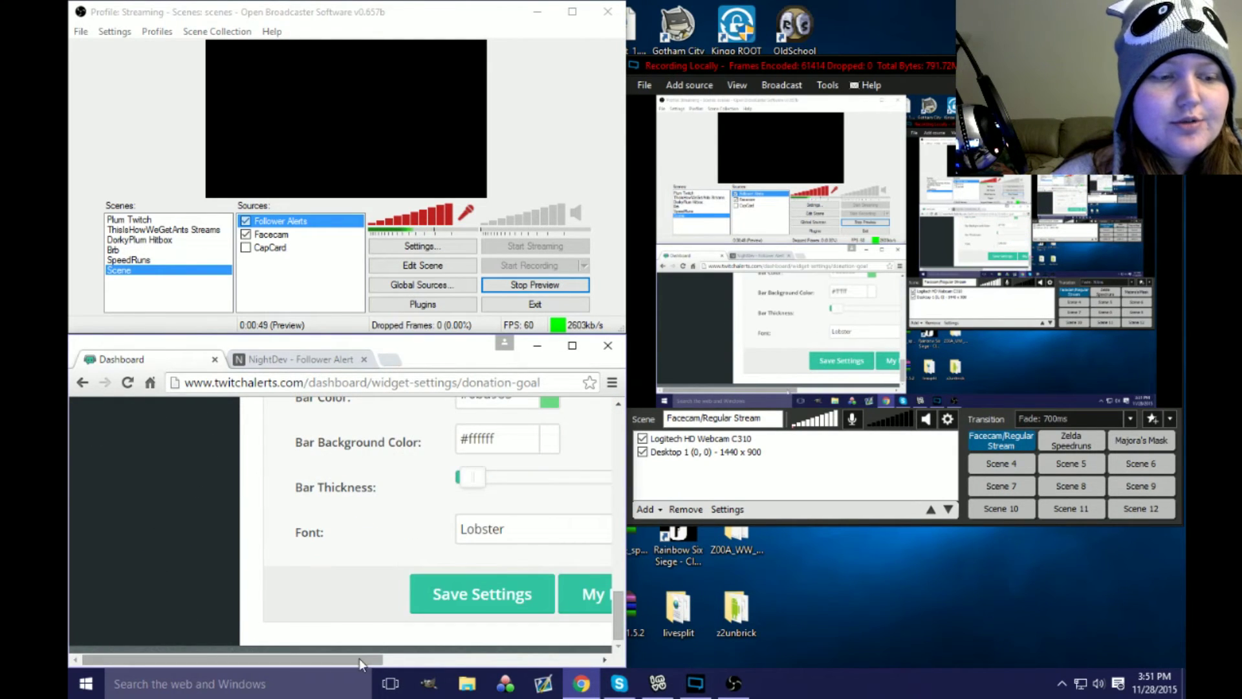
drag(359, 658, 458, 658)
scroll(437, 514, up, 5)
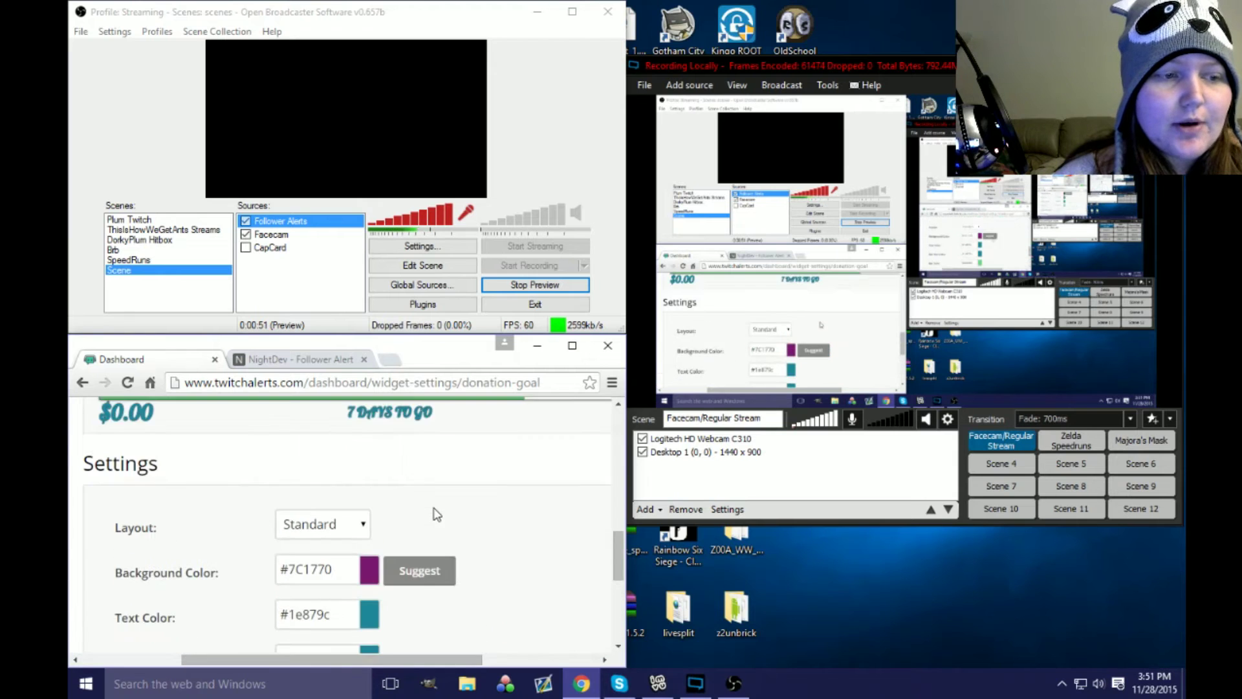
scroll(437, 515, up, 2)
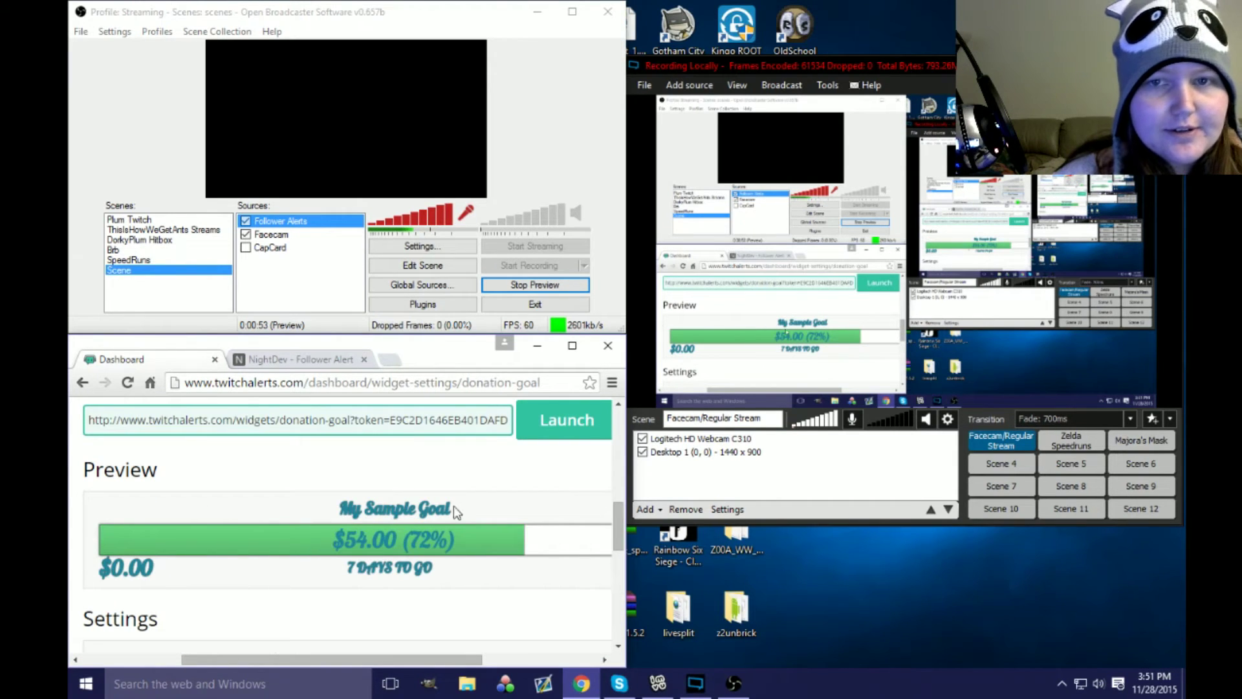
scroll(541, 521, down, 2)
scroll(541, 522, up, 4)
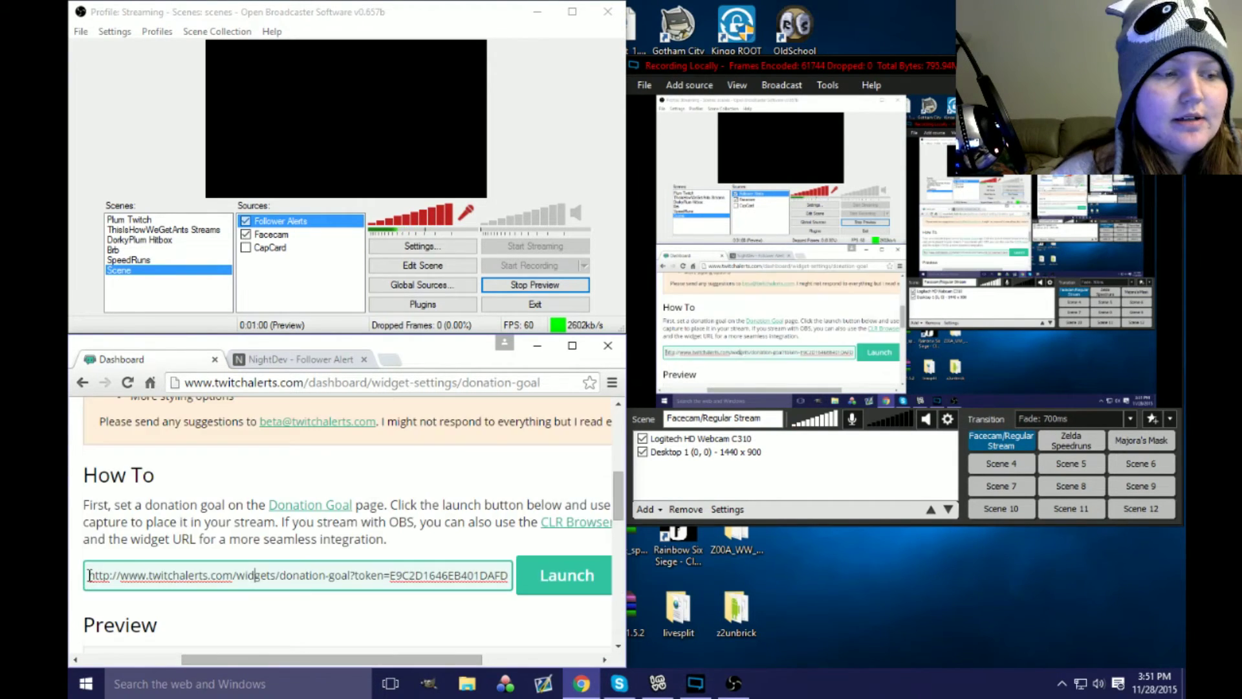
drag(89, 575, 520, 588)
key(ctrl+c)
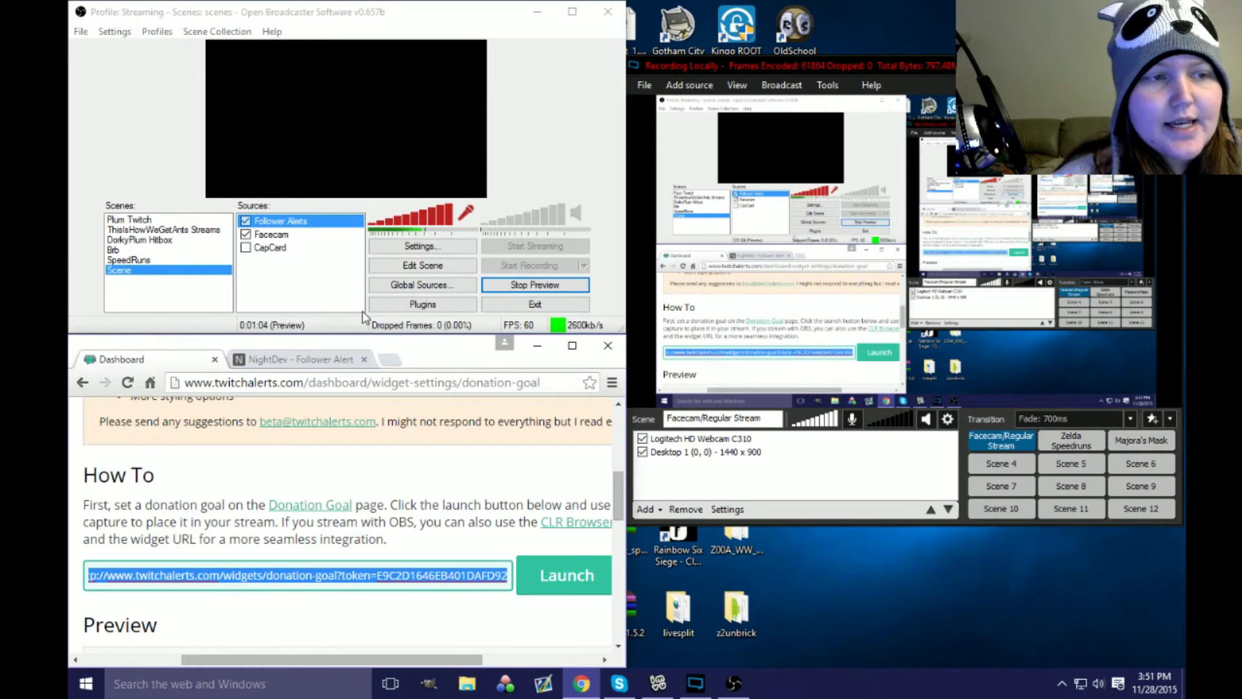
Step: Add a CLR Browser source named Donations with the donation goal URL, placed lower-centre in the preview
right_click(300, 290)
mouse_move(336, 298)
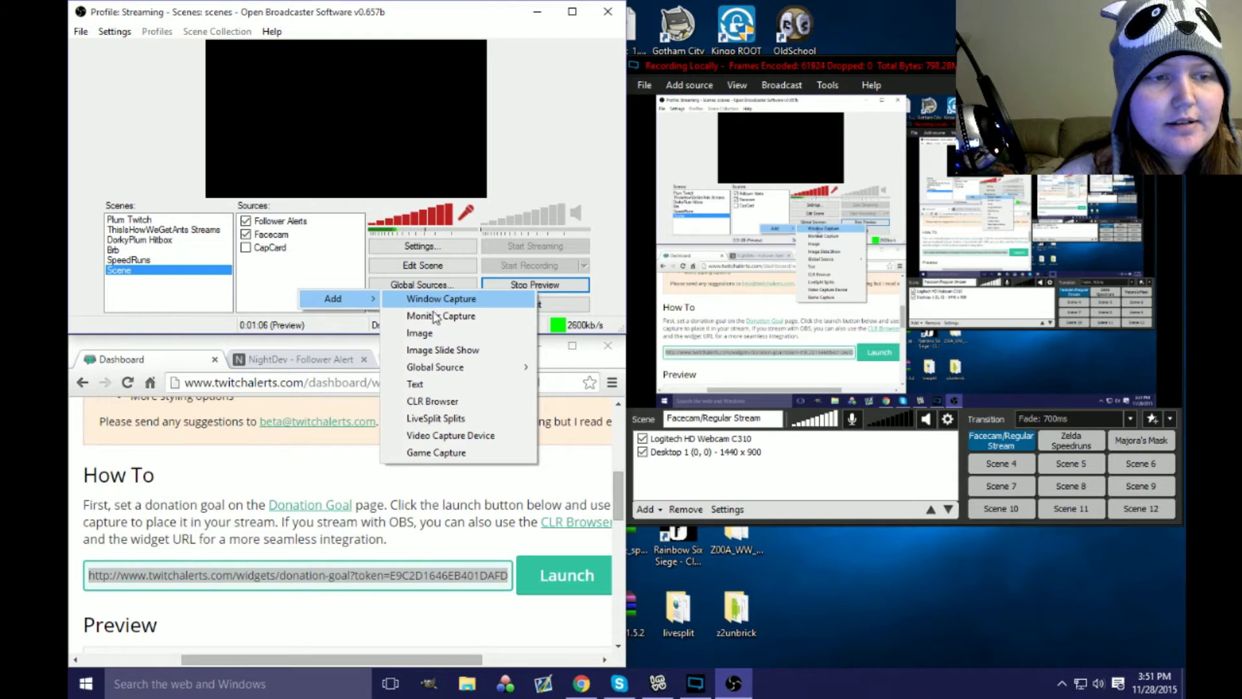
click(440, 400)
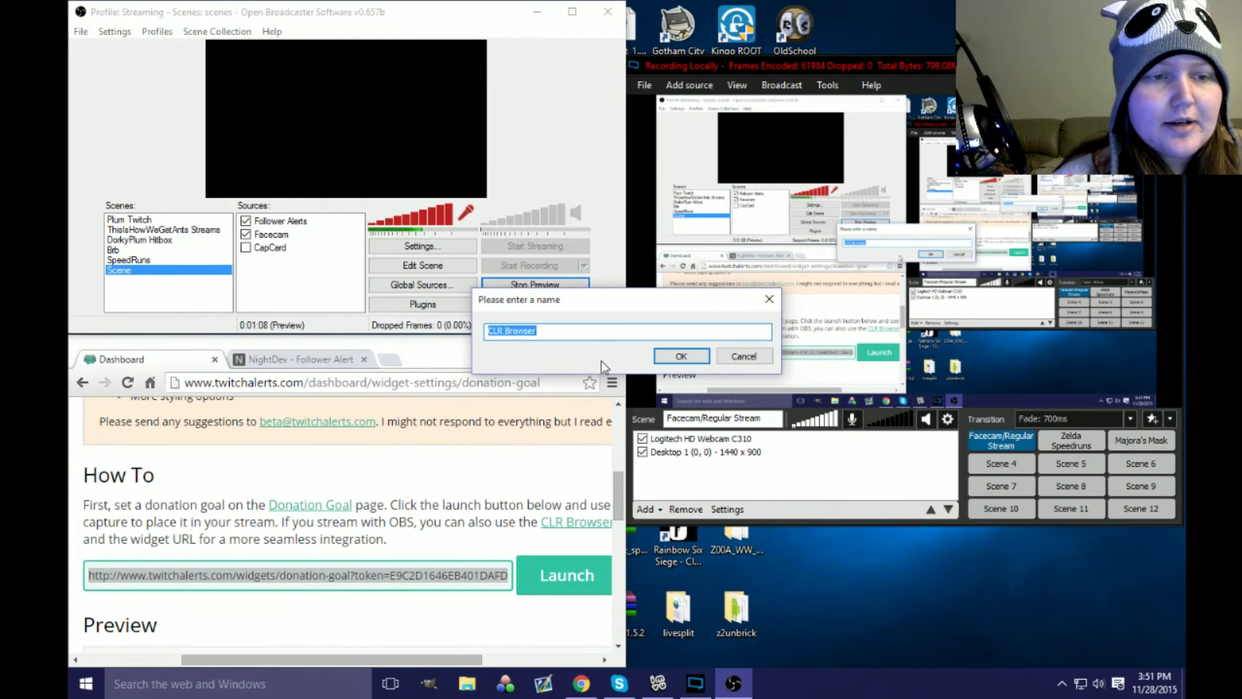
text(Donation)
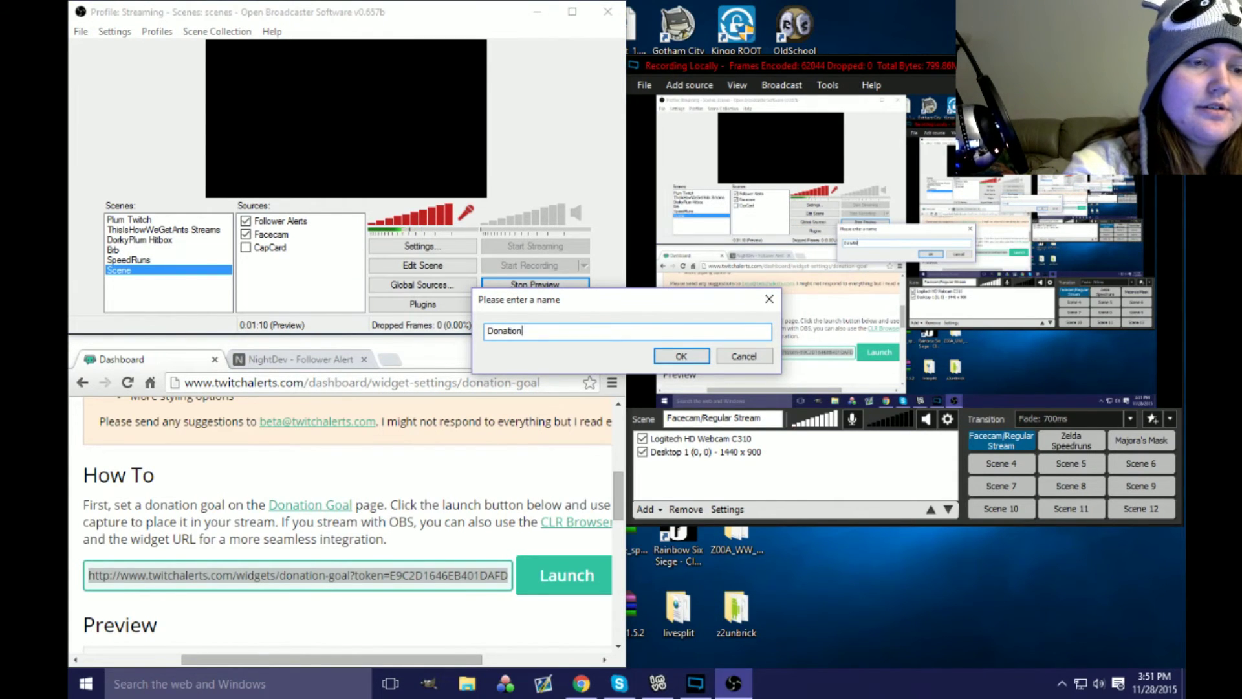
key(Return)
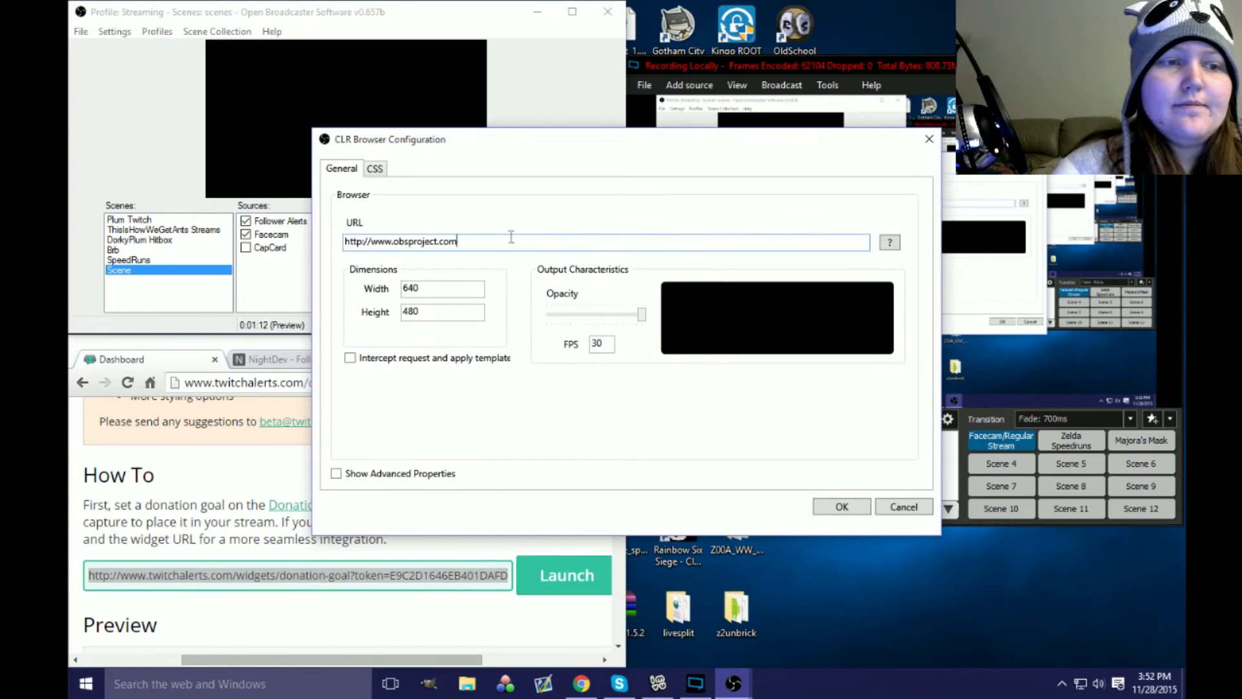
drag(475, 241, 262, 245)
key(ctrl+v)
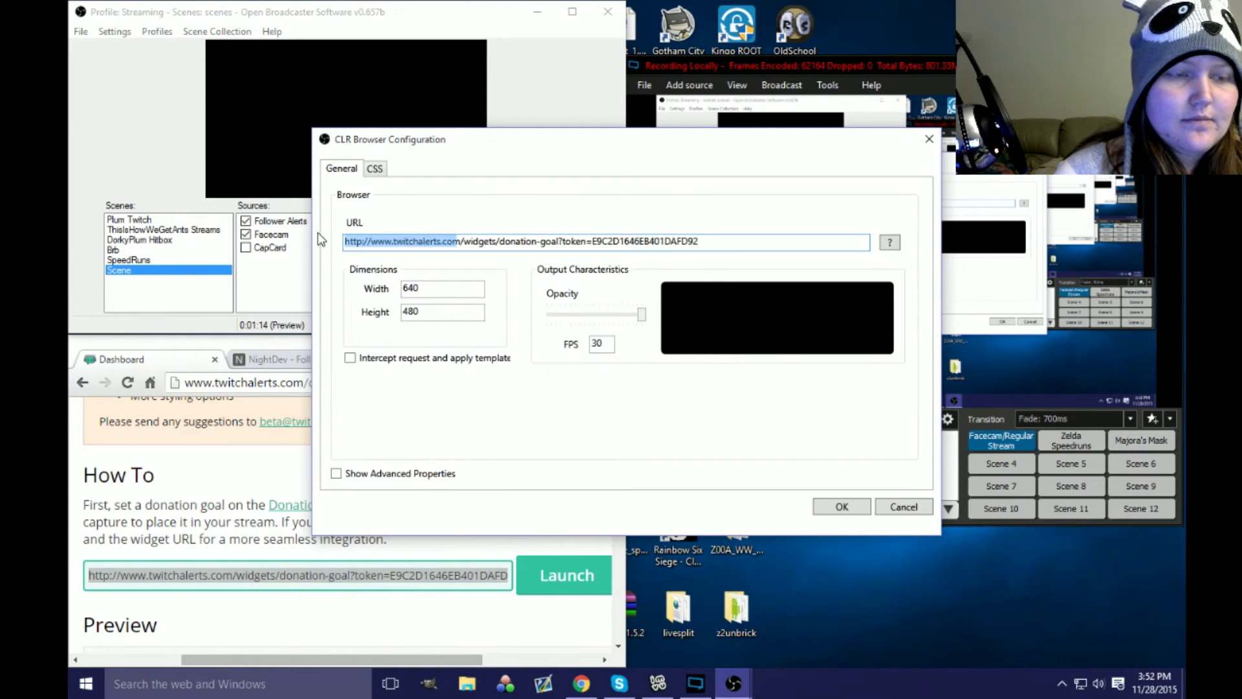
click(868, 507)
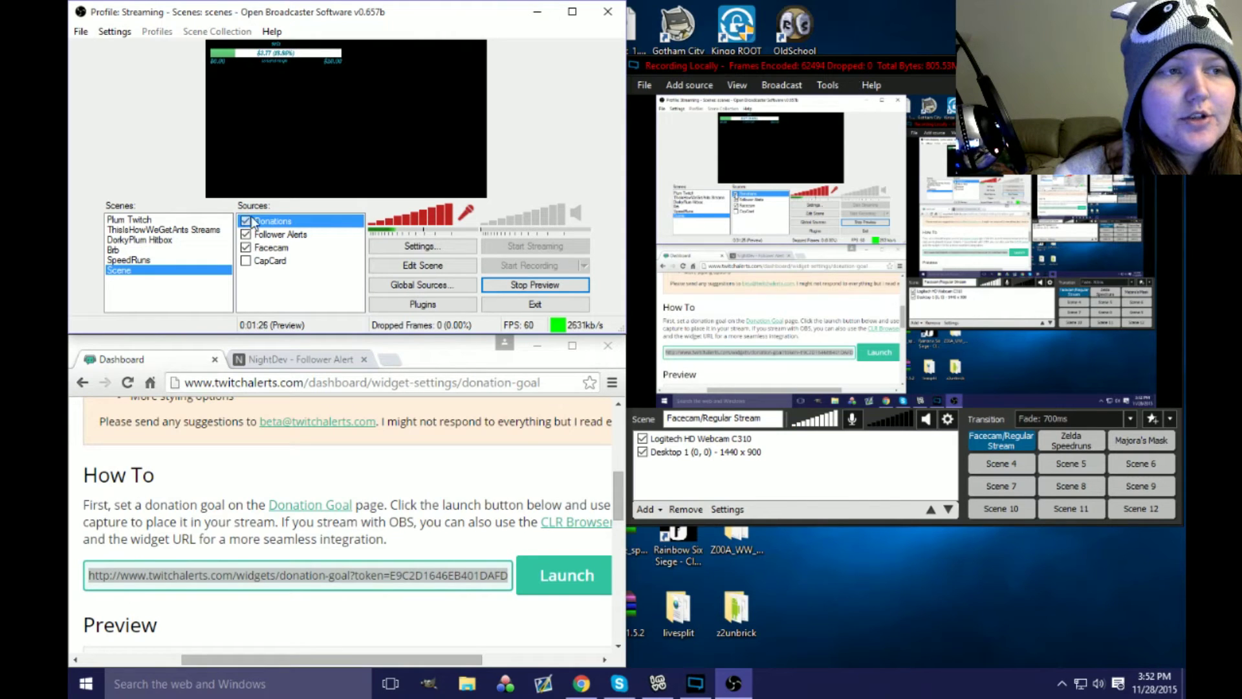
click(398, 267)
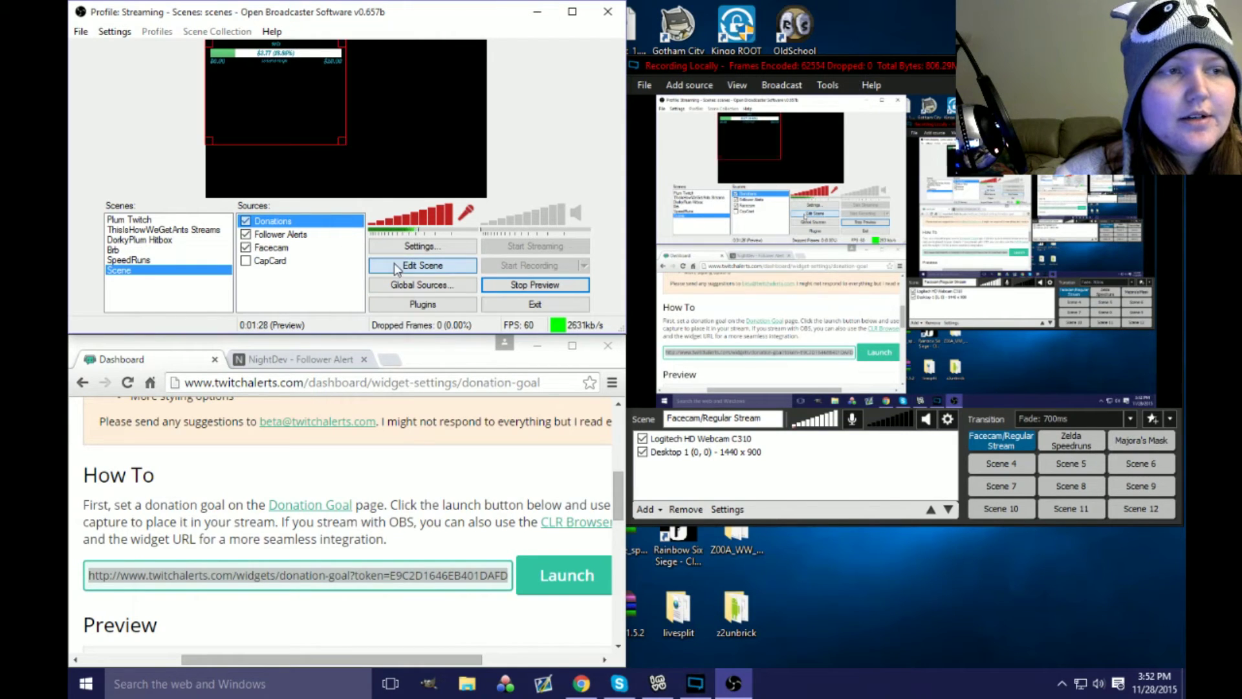
drag(300, 57, 372, 191)
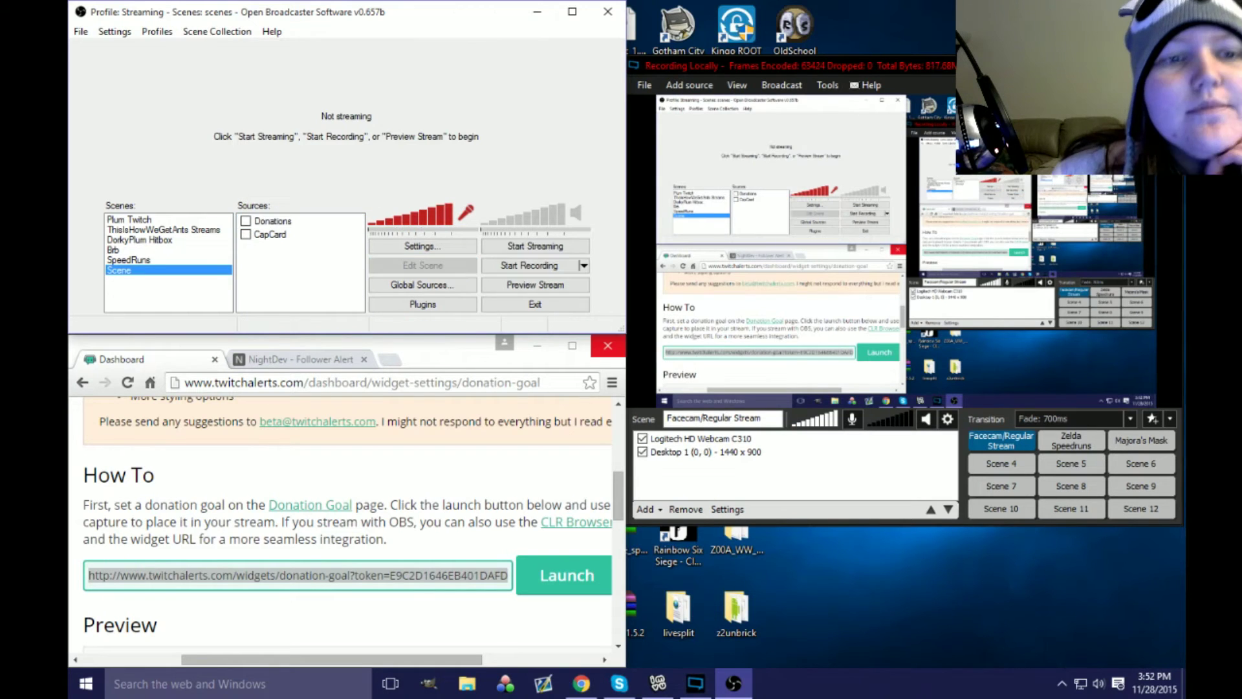
Step: Minimize OBS and the browser, and cancel a mistaken media-file source
click(537, 11)
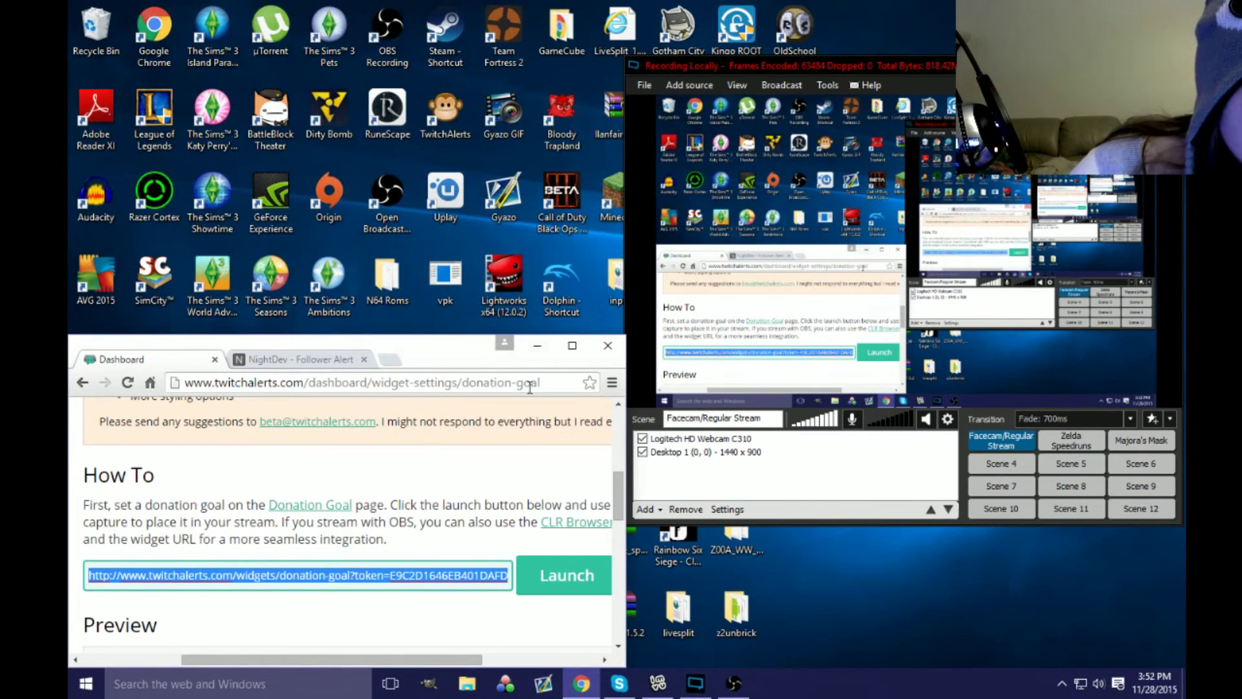
click(544, 349)
click(651, 510)
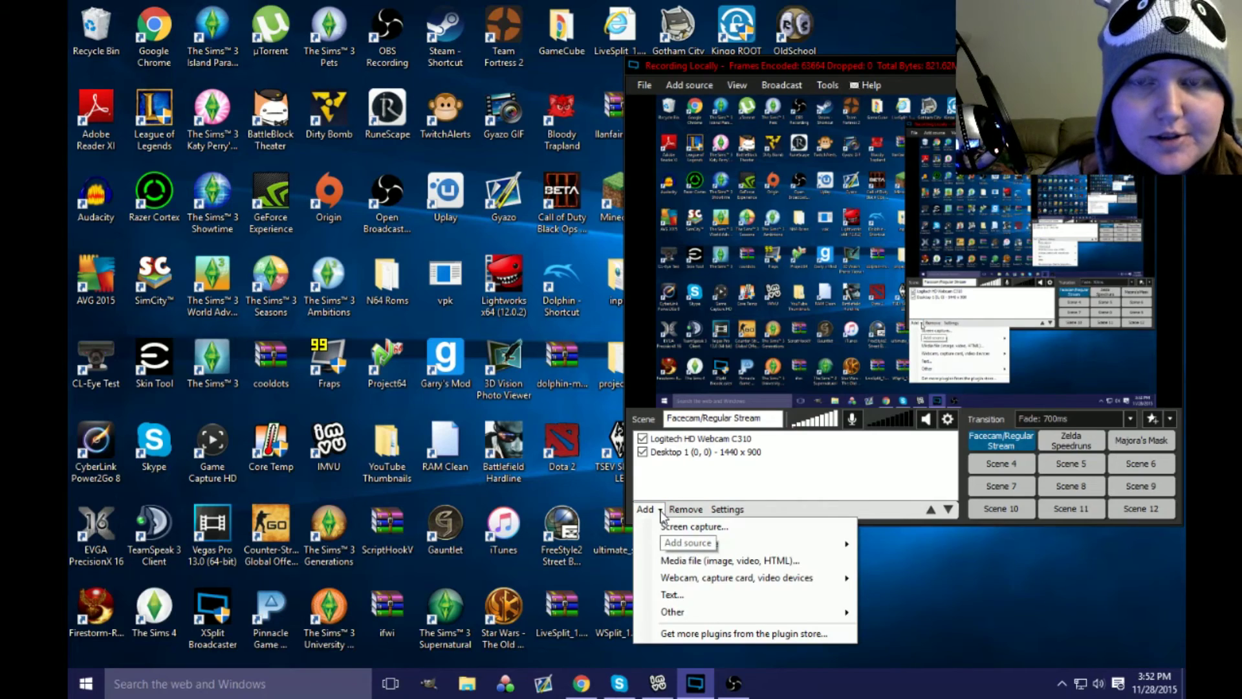
click(727, 561)
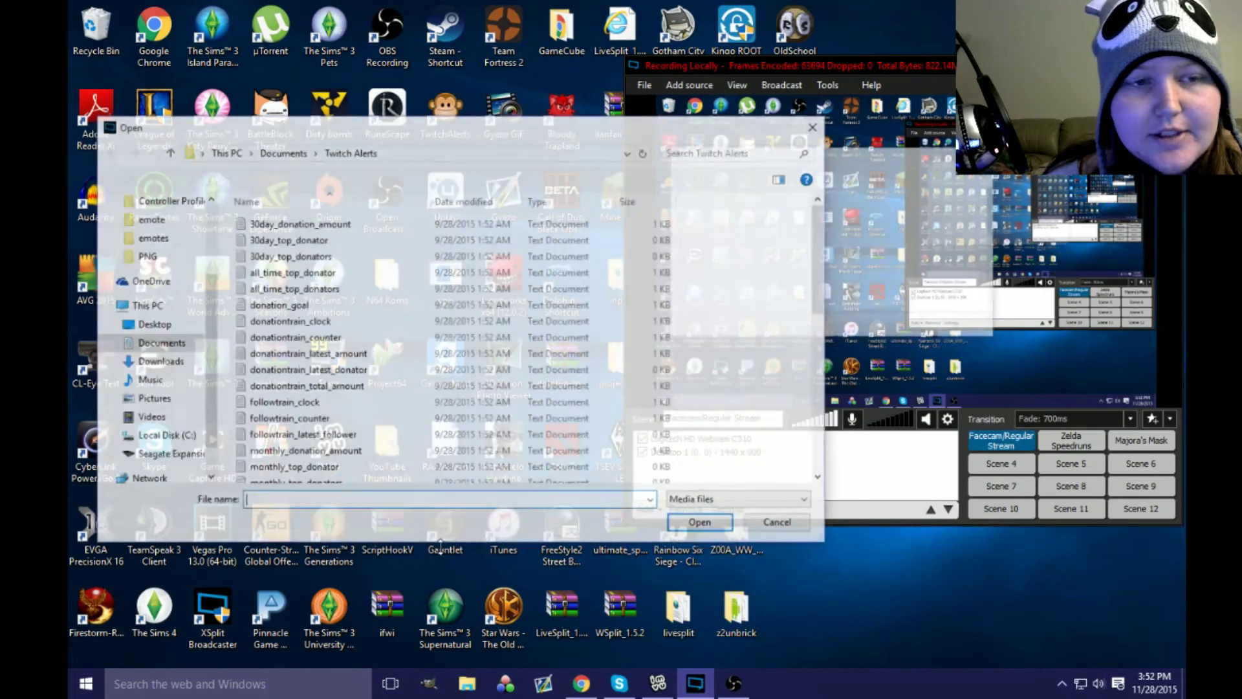
click(824, 131)
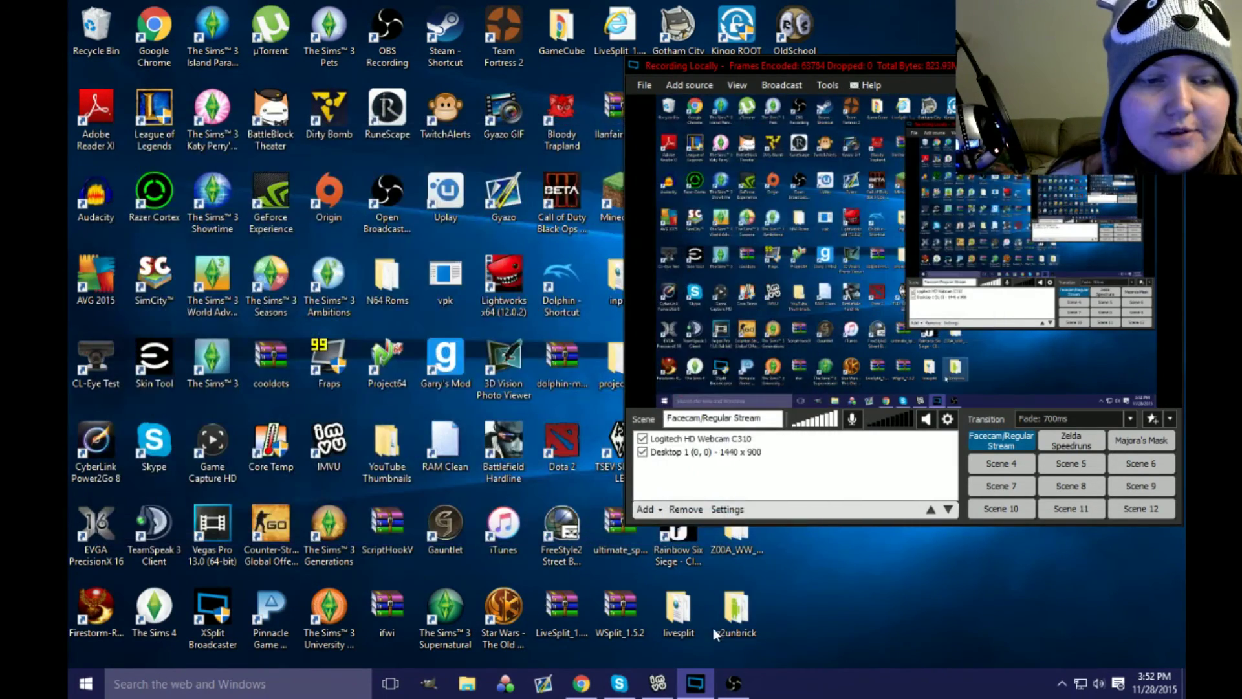
Step: Add a Webpage URL source with the donation goal URL and drag its bar to the screen bottom
click(647, 509)
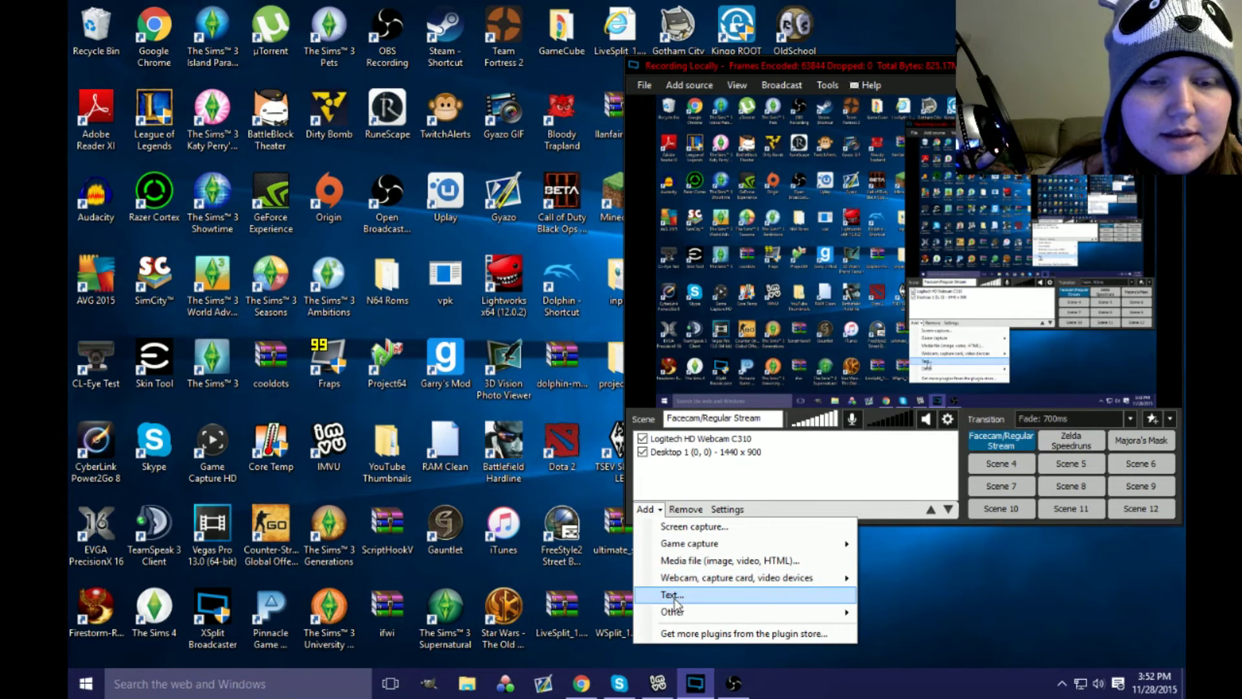
mouse_move(676, 612)
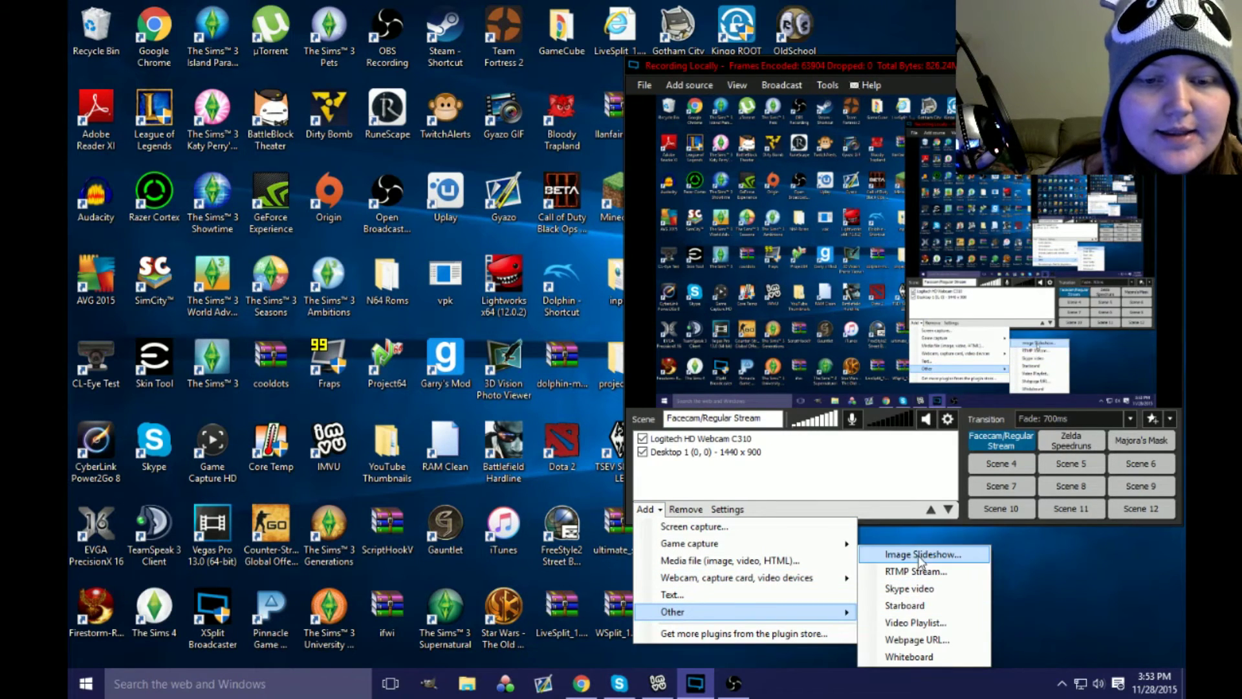
click(917, 640)
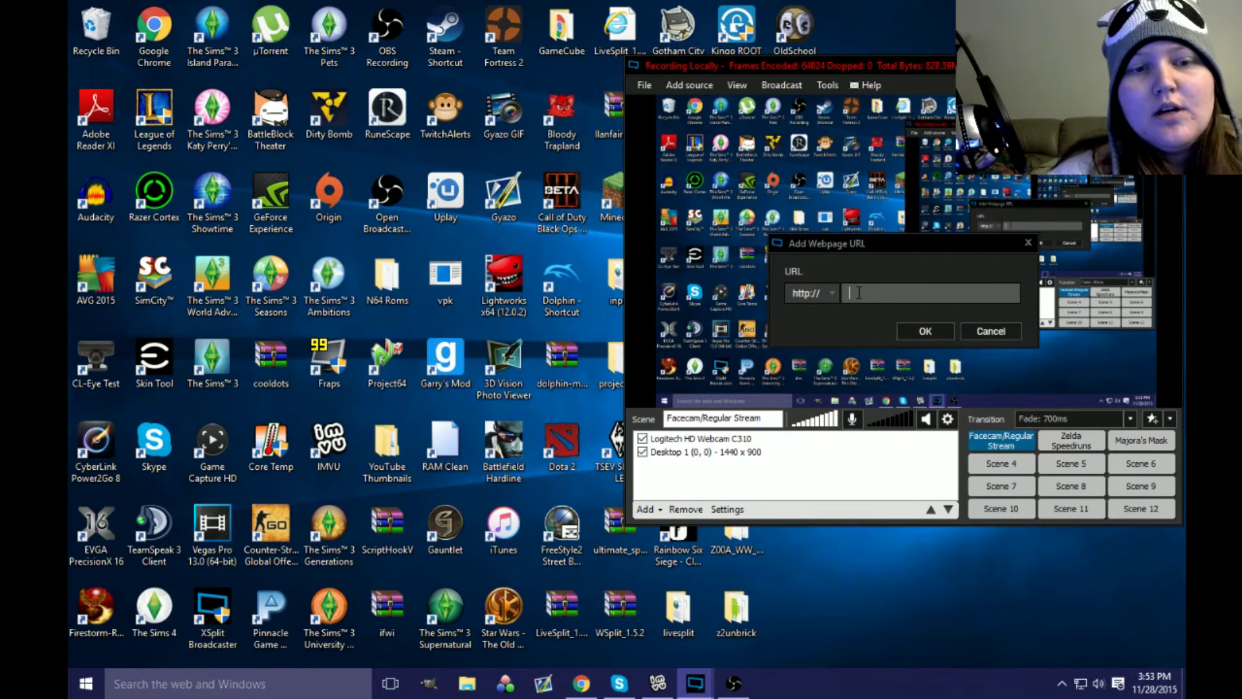
key(ctrl+v)
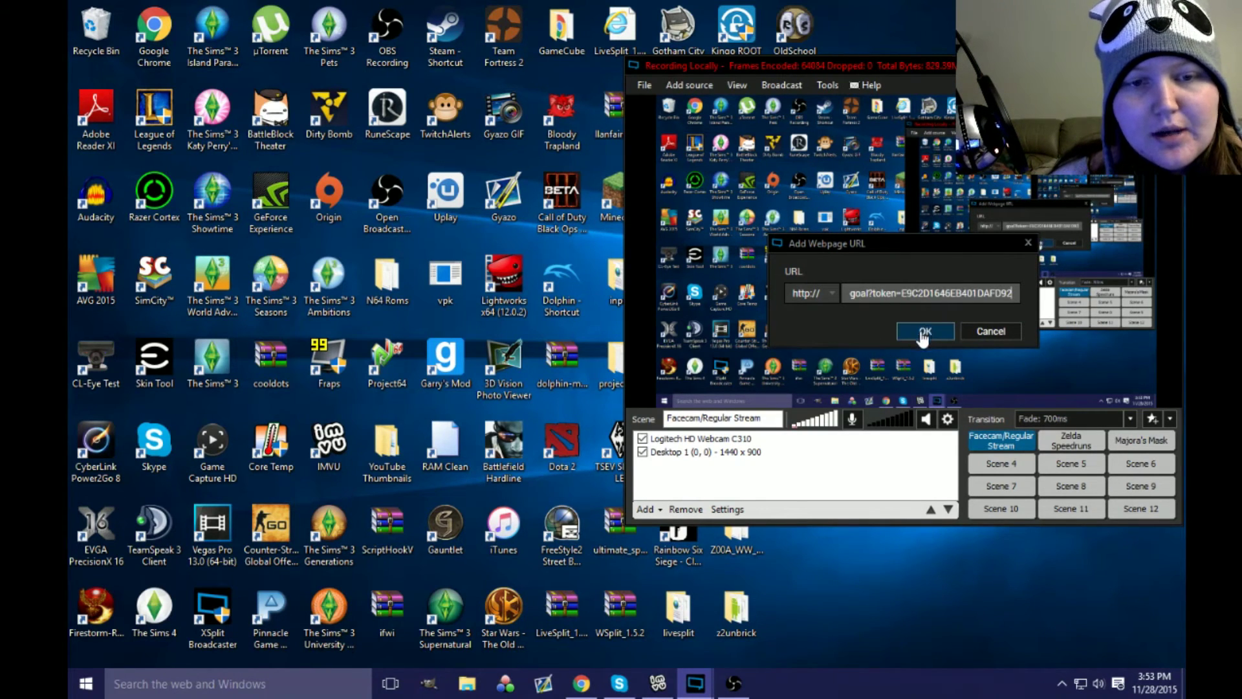
click(925, 331)
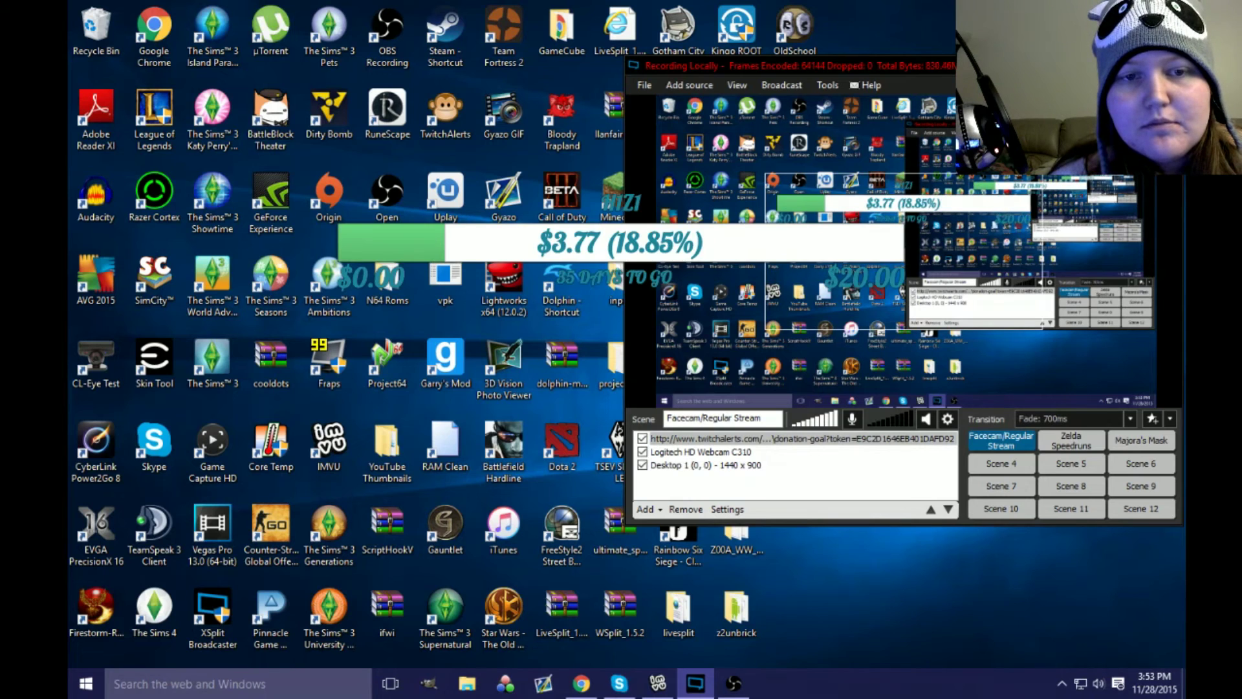
drag(905, 259, 909, 420)
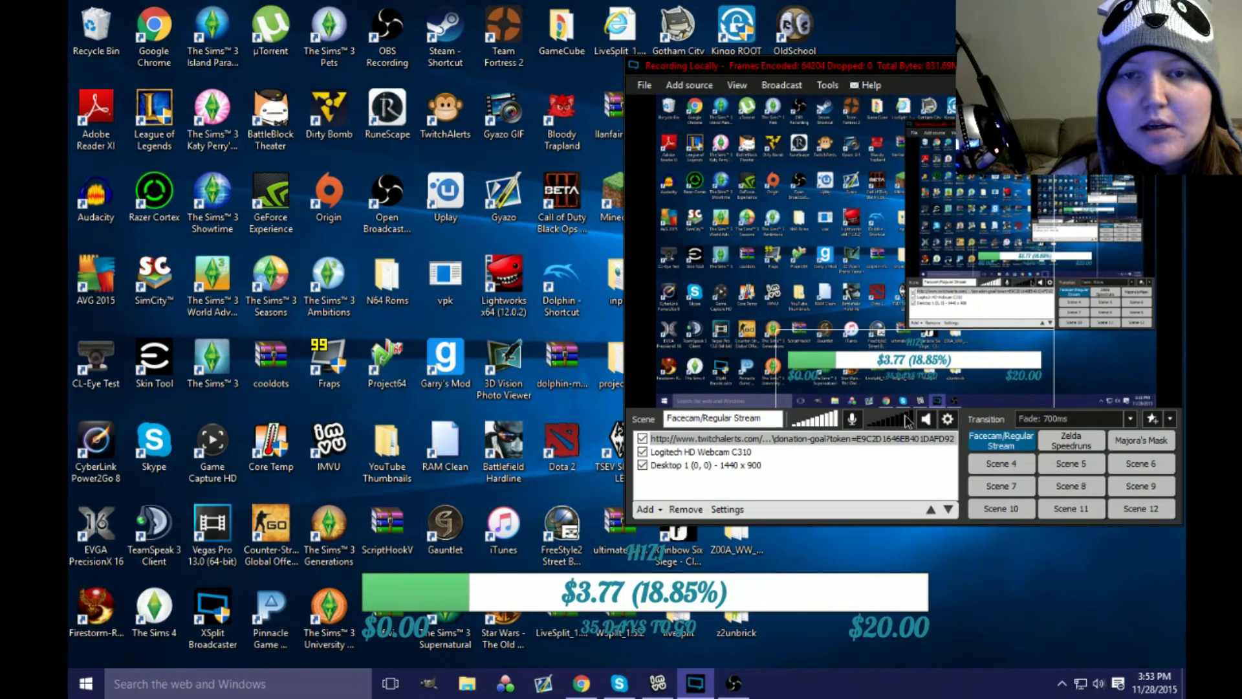
drag(908, 420, 911, 398)
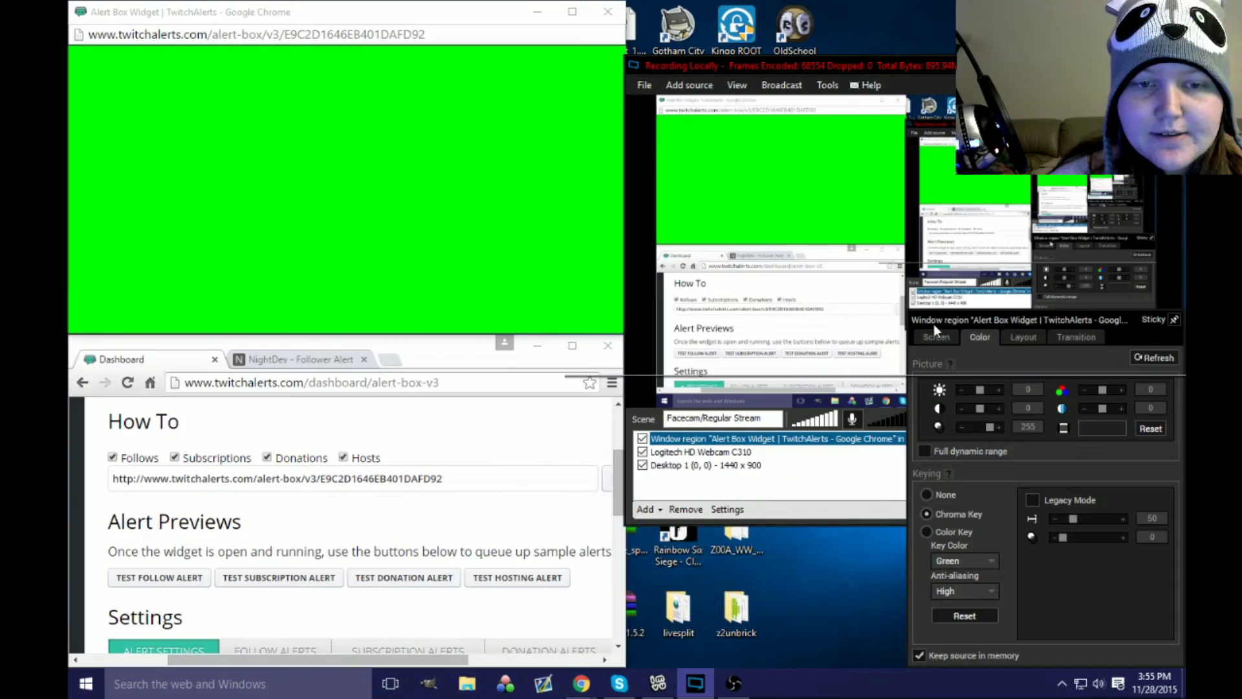
Step: Remove the alert box Window region capture source from the scene
click(927, 335)
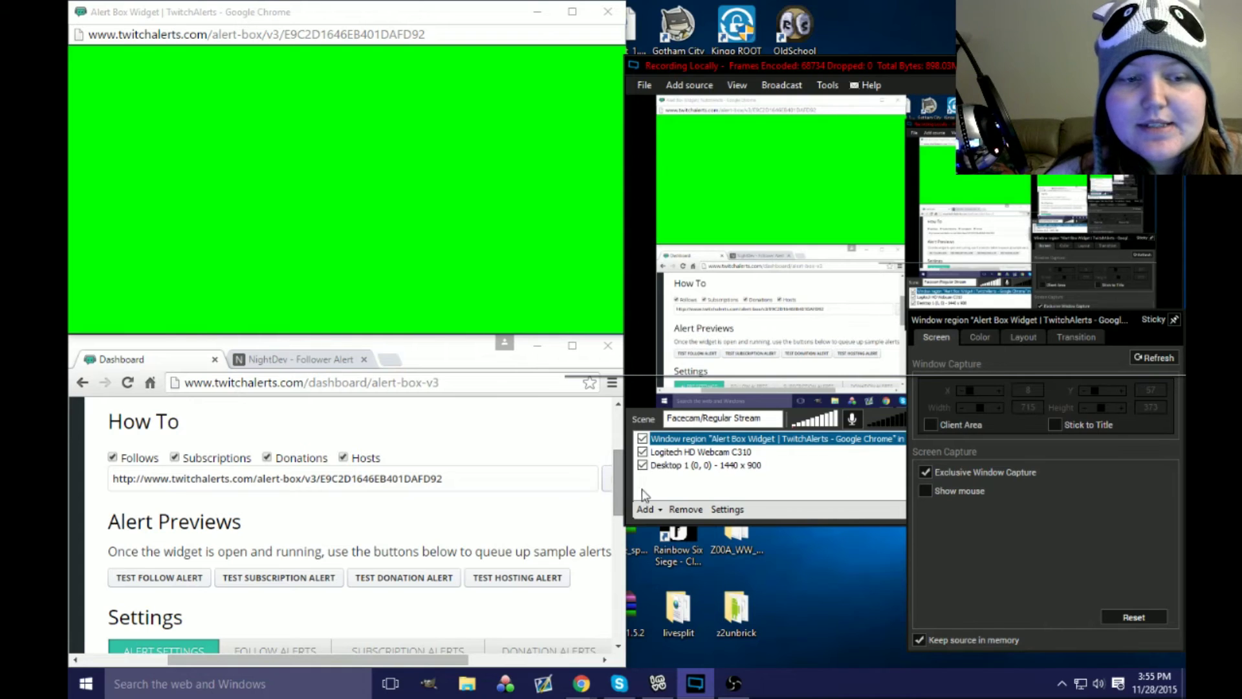
click(714, 512)
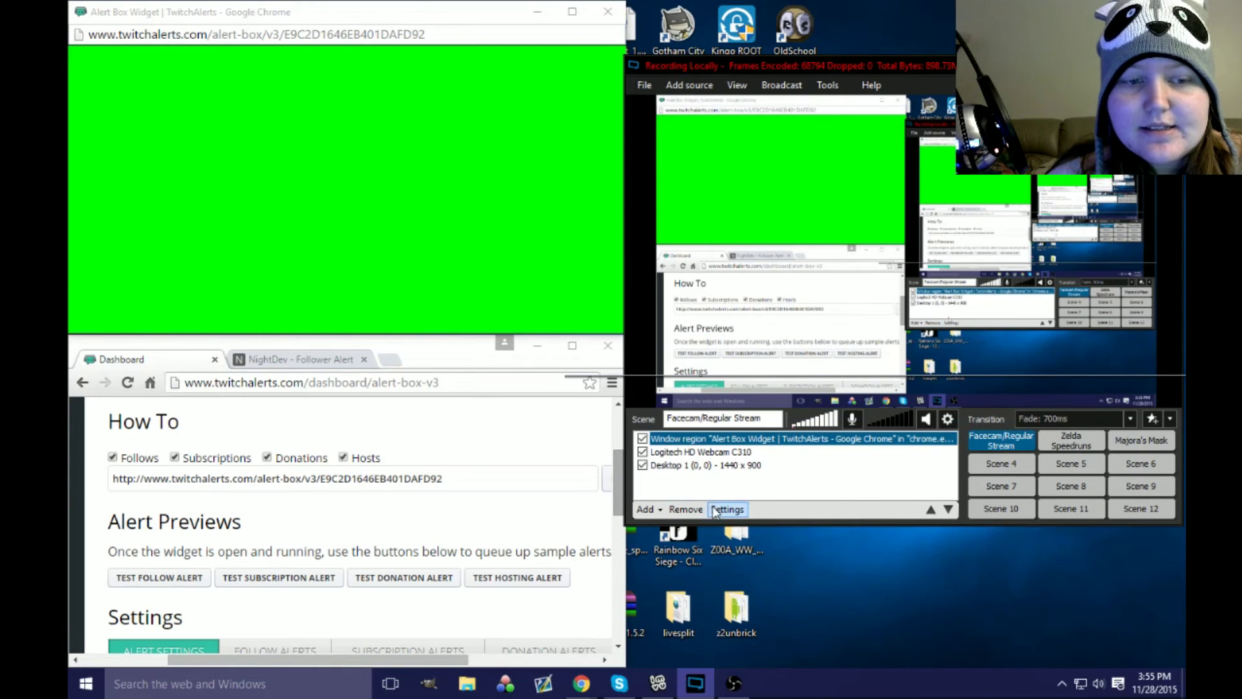
click(687, 510)
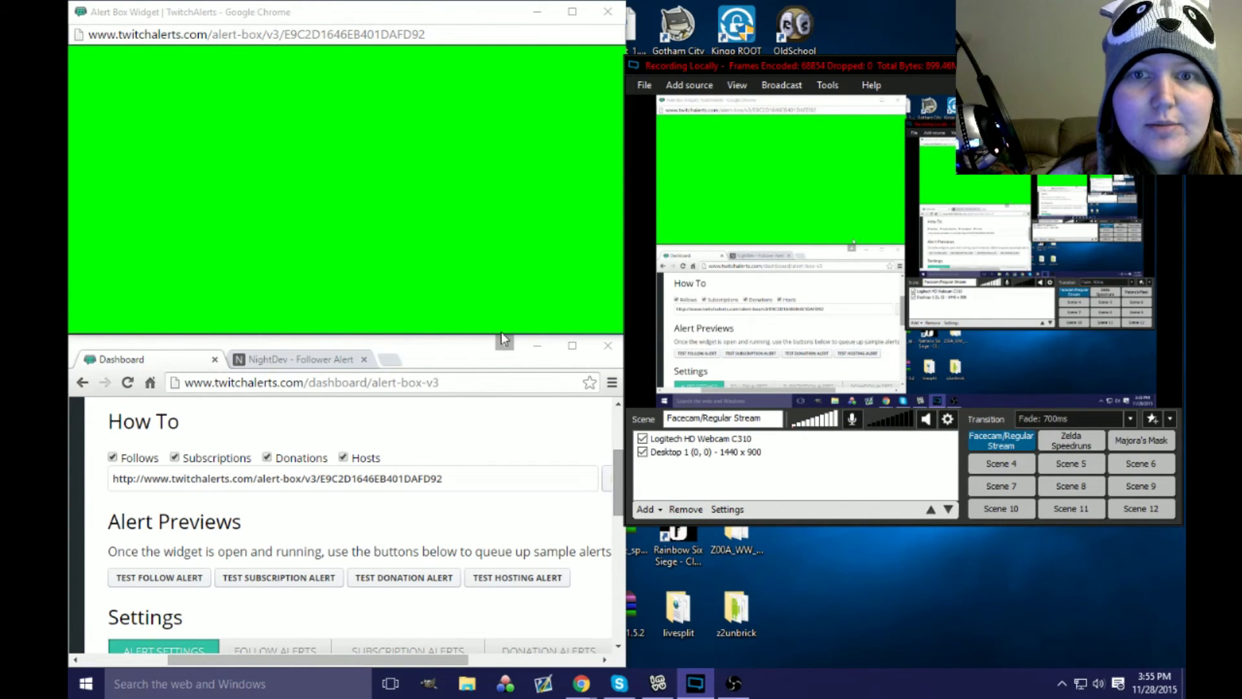
Step: Add a Webpage URL source loading the copied TwitchAlerts alert-box URL
click(455, 479)
key(ctrl+c)
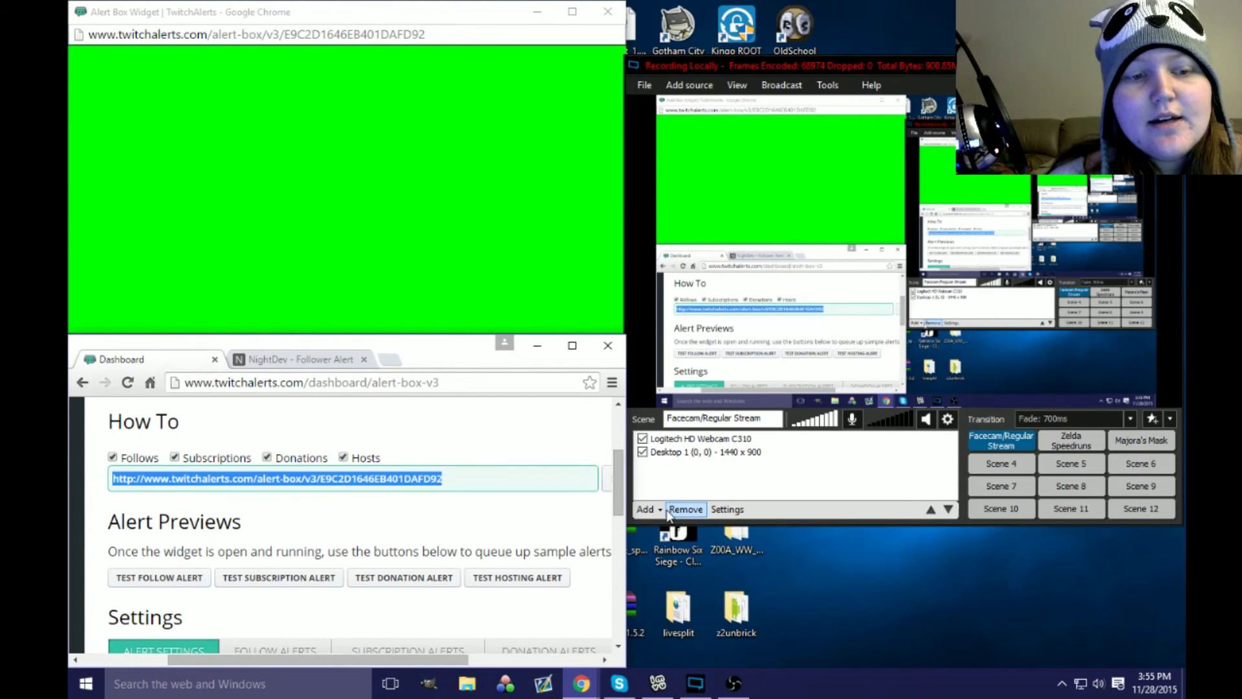
click(646, 509)
click(646, 509)
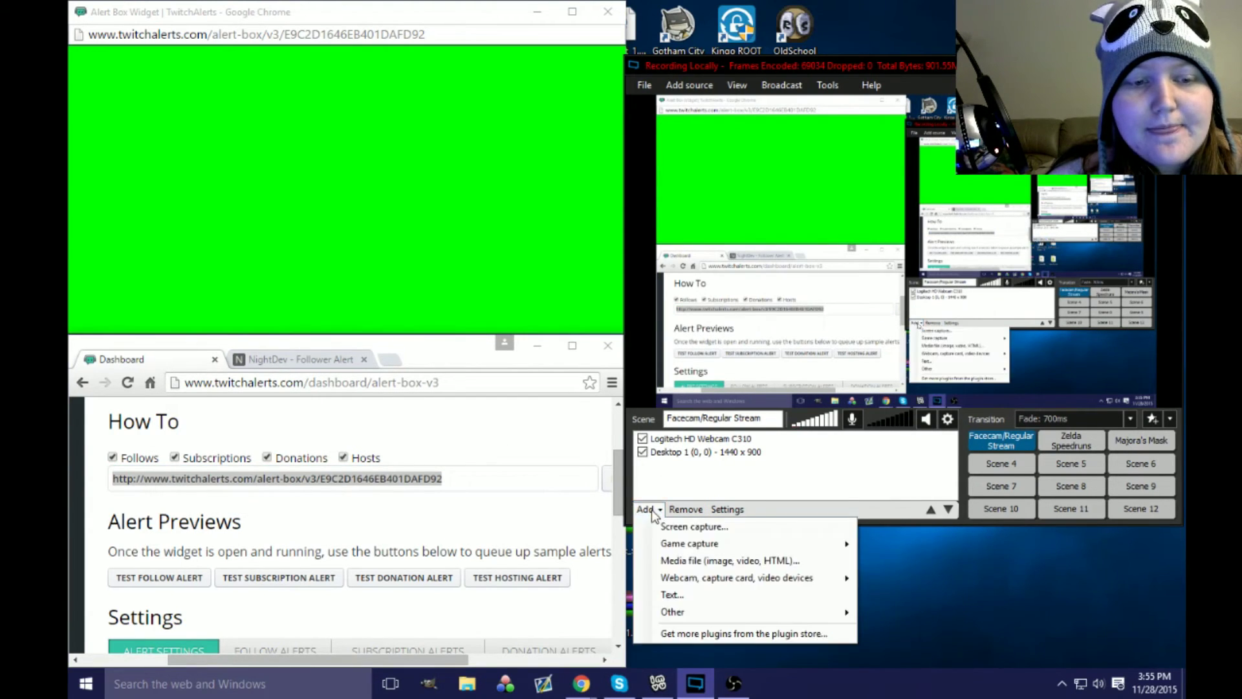
mouse_move(838, 612)
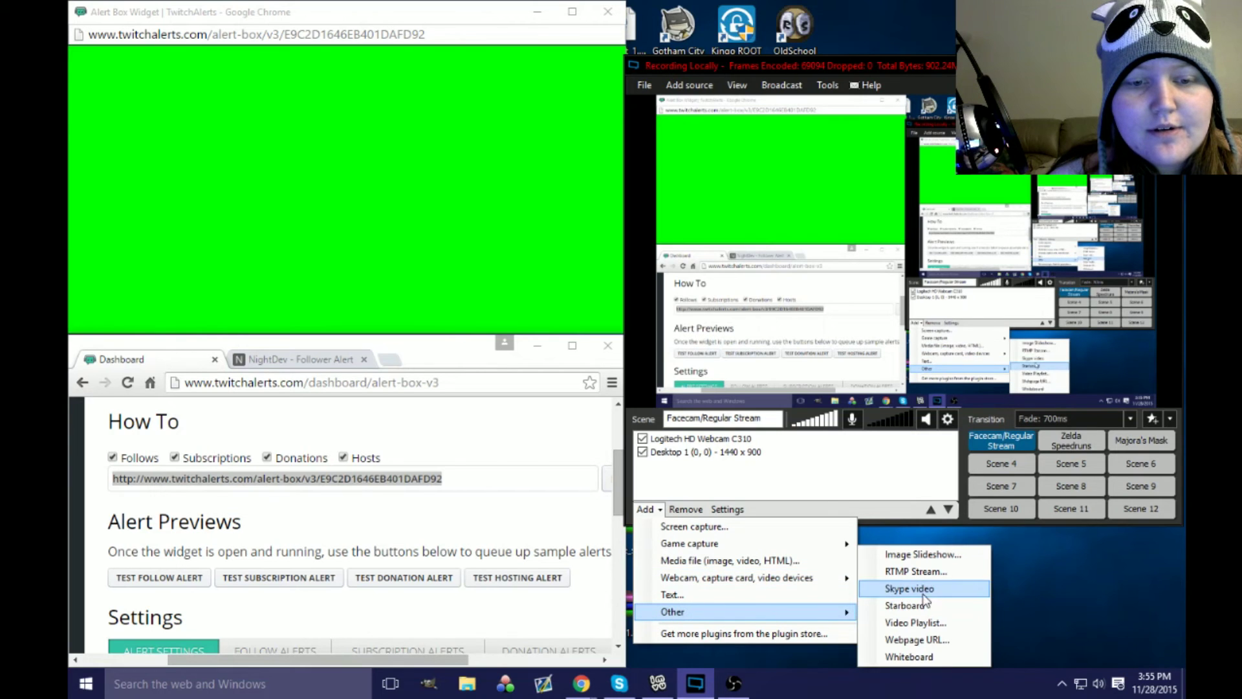
click(927, 639)
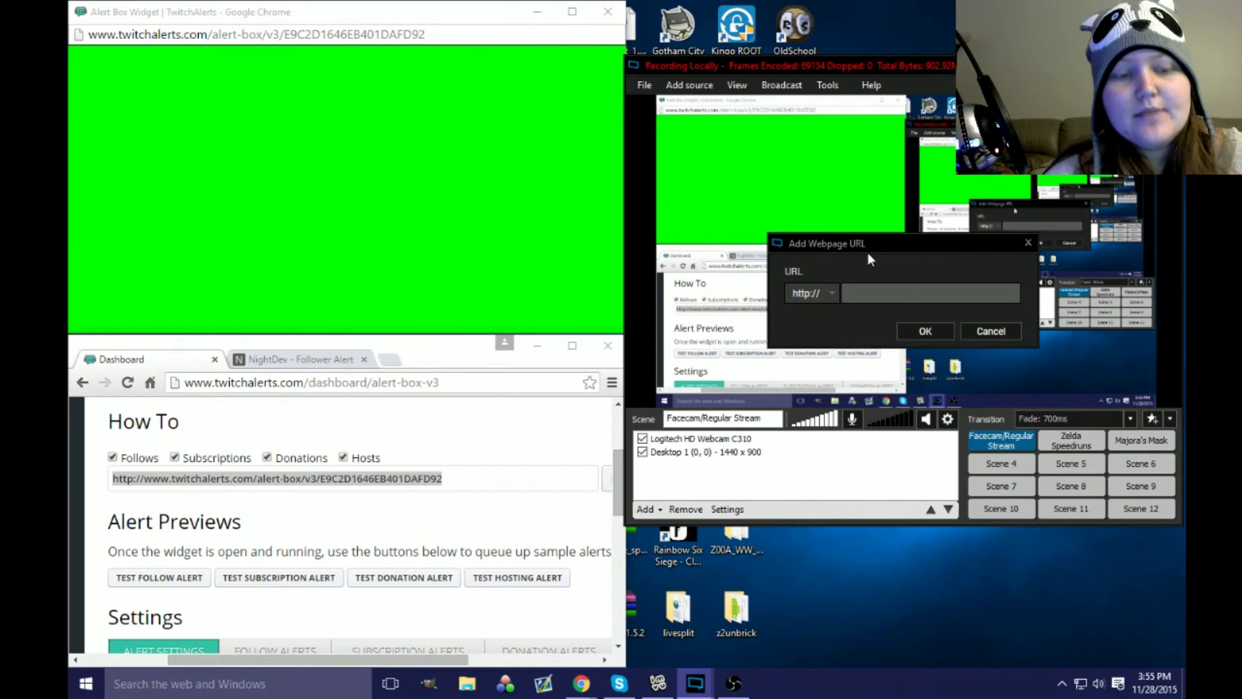
key(ctrl+v)
click(926, 331)
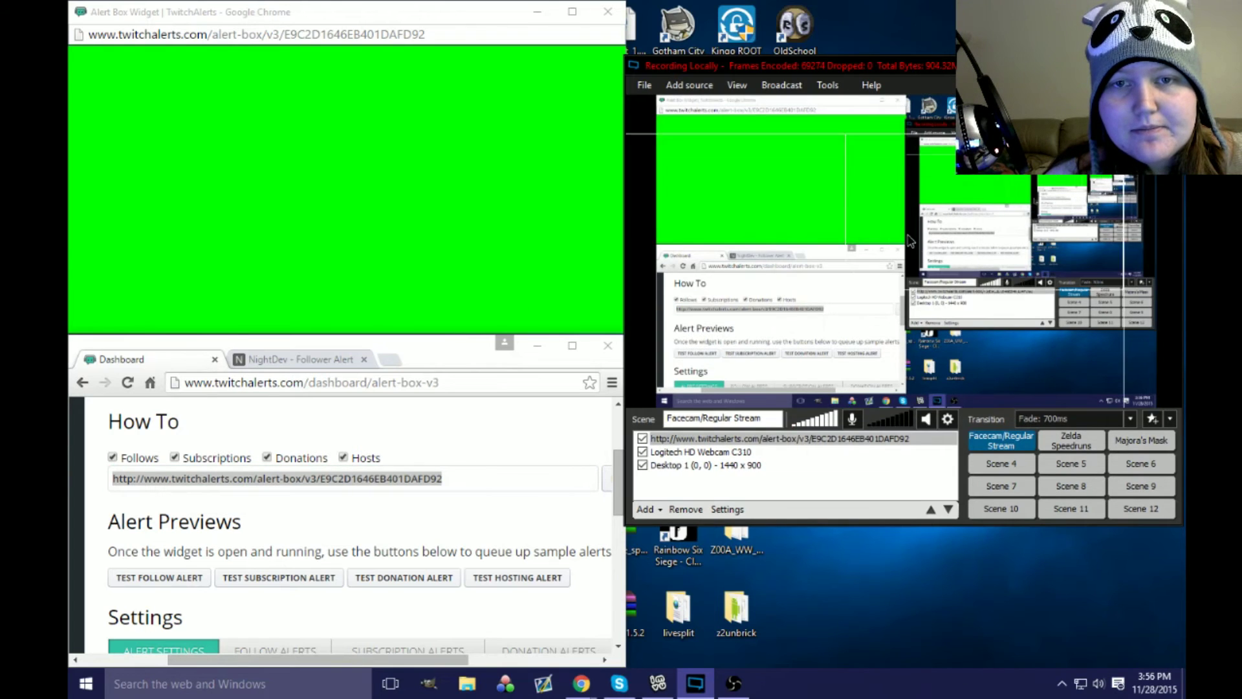
Step: Send a test follow alert to confirm the new alert-box source displays it
click(950, 349)
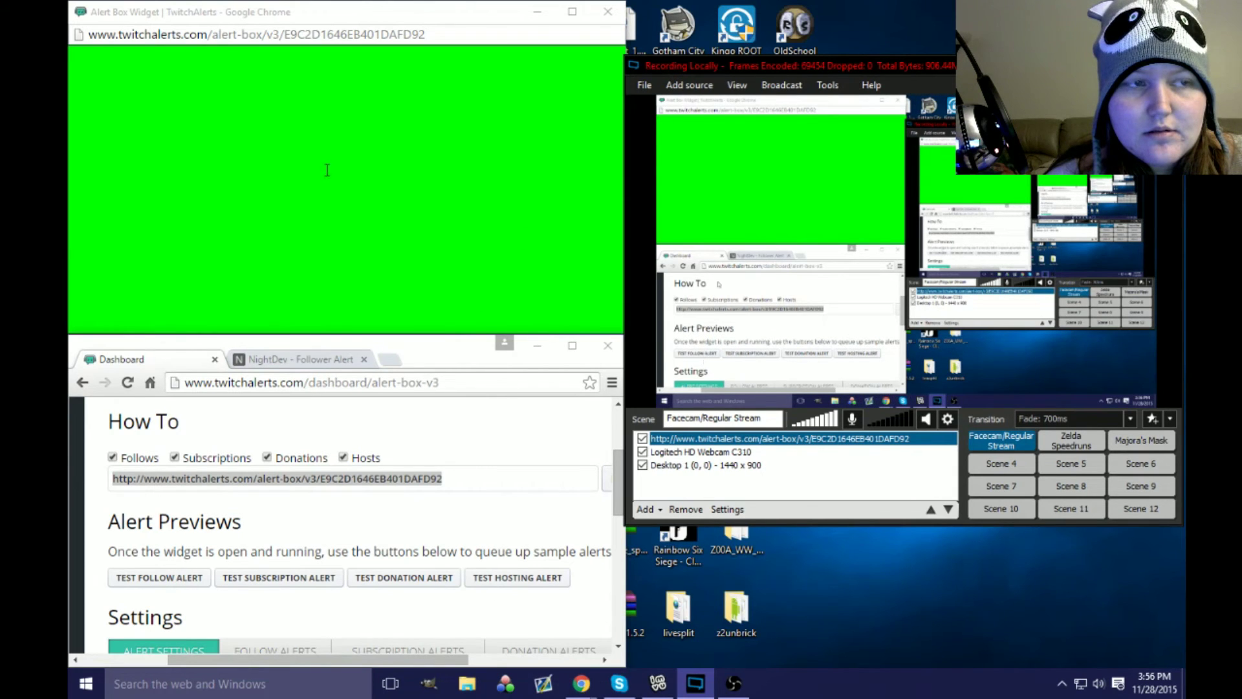
click(537, 11)
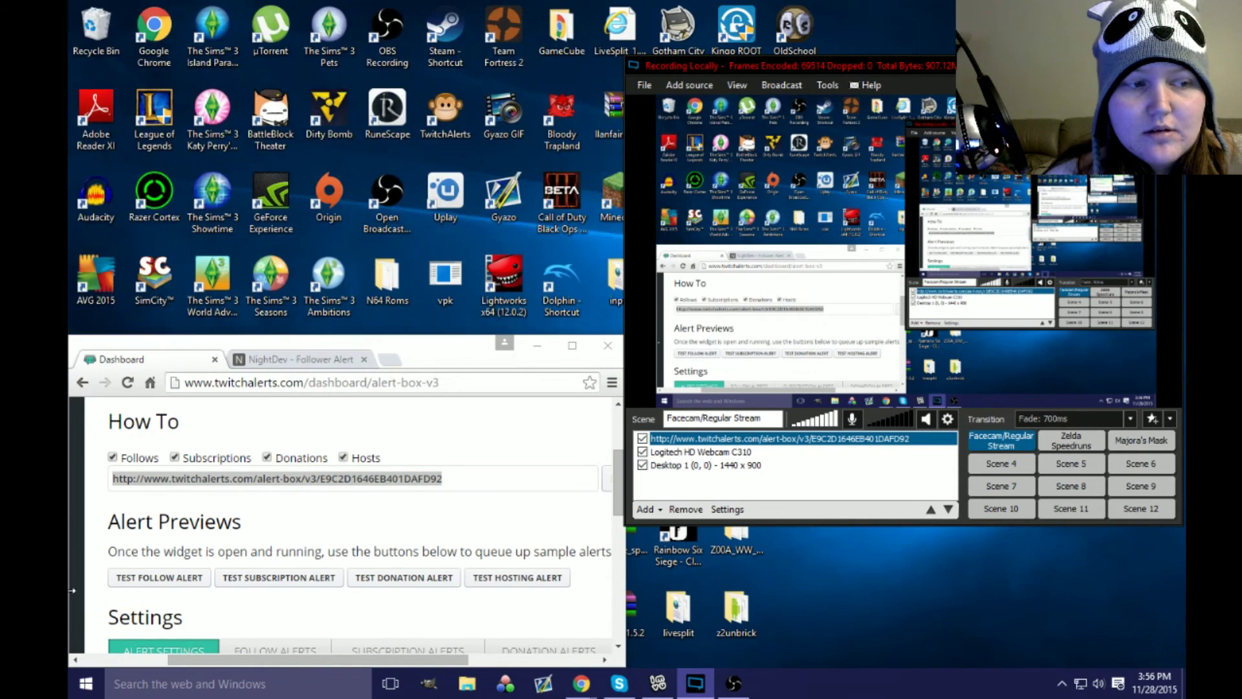
click(156, 578)
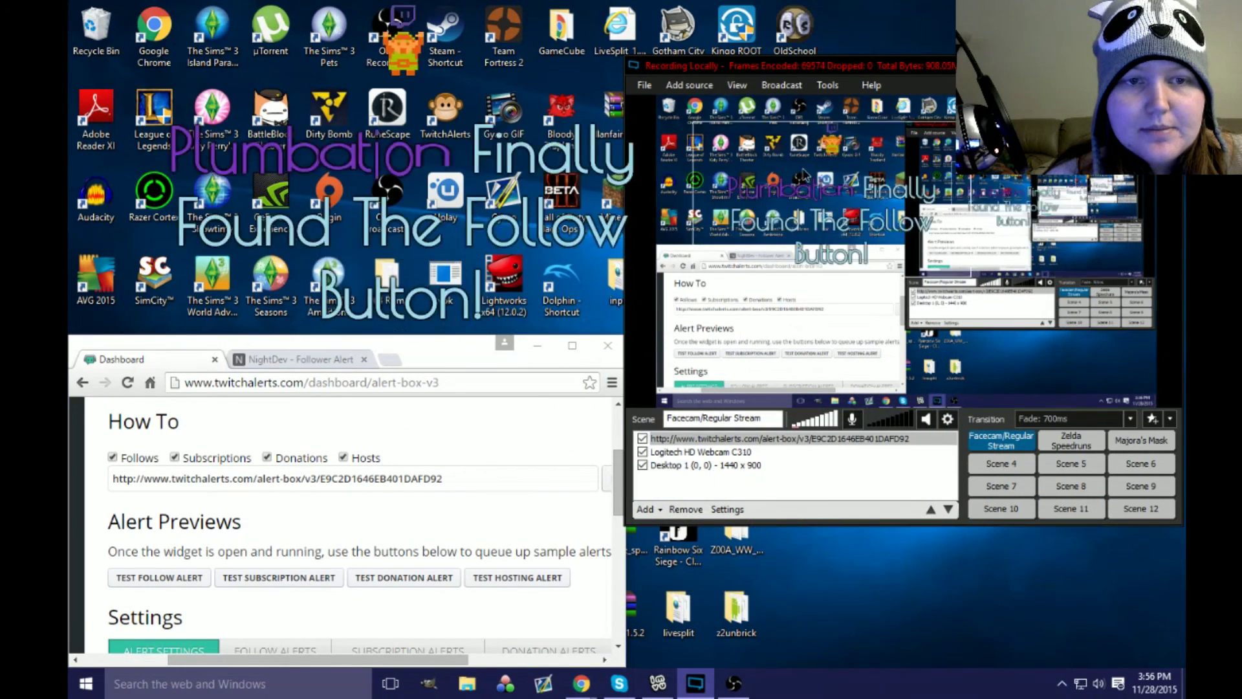
click(827, 85)
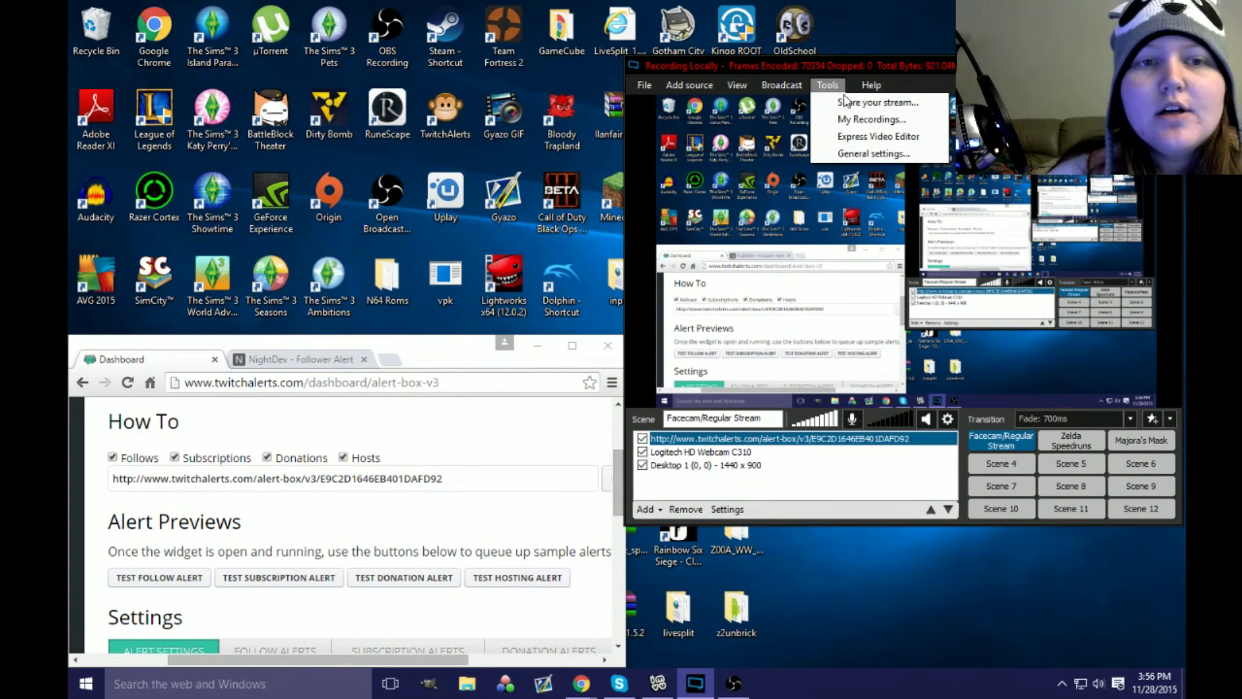
click(866, 154)
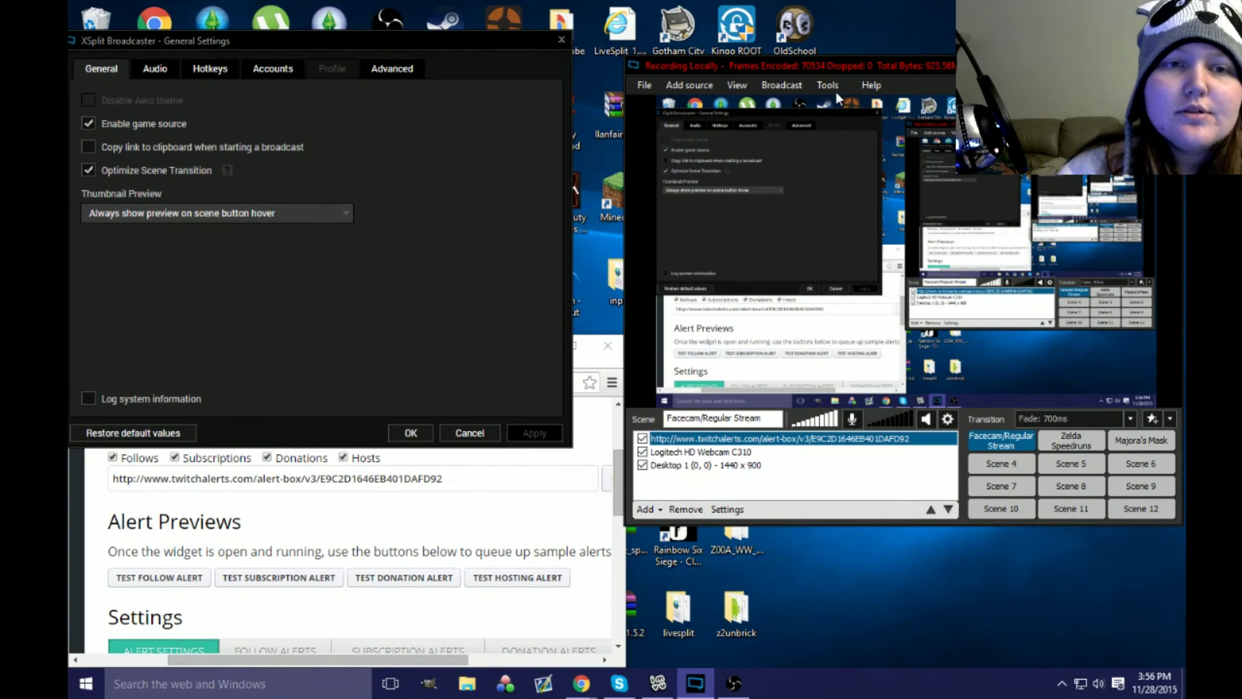
drag(316, 39, 360, 33)
click(198, 62)
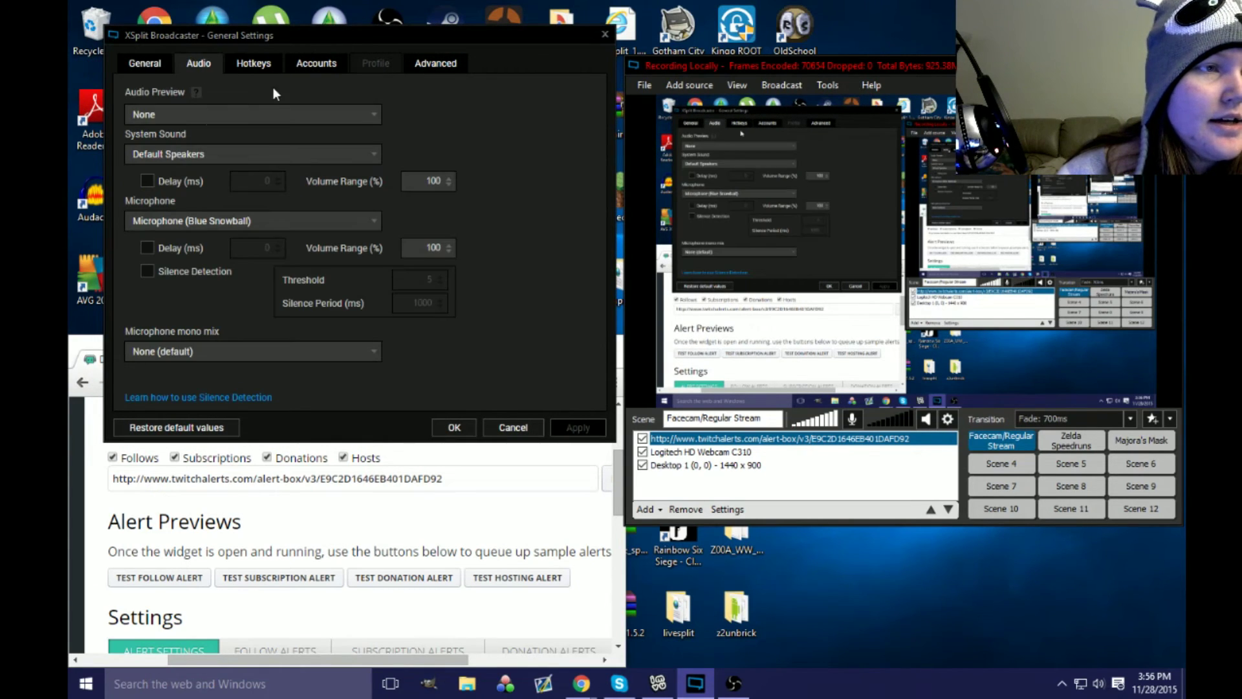
click(173, 223)
click(176, 226)
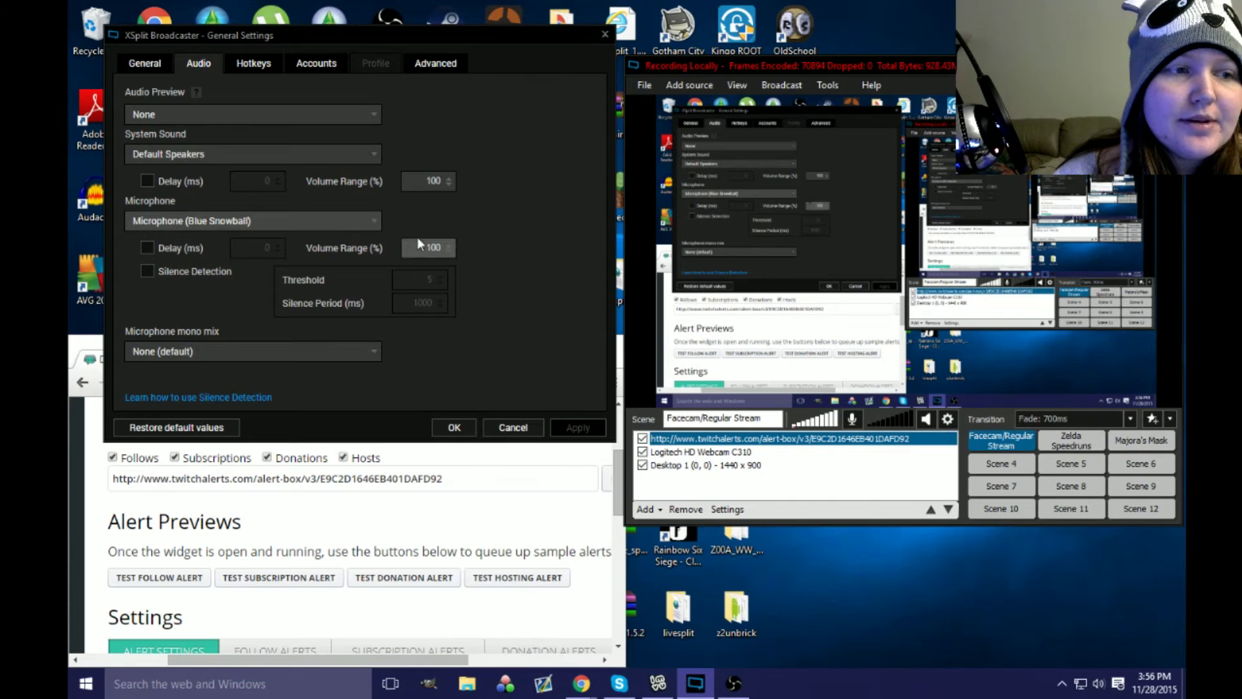
click(187, 343)
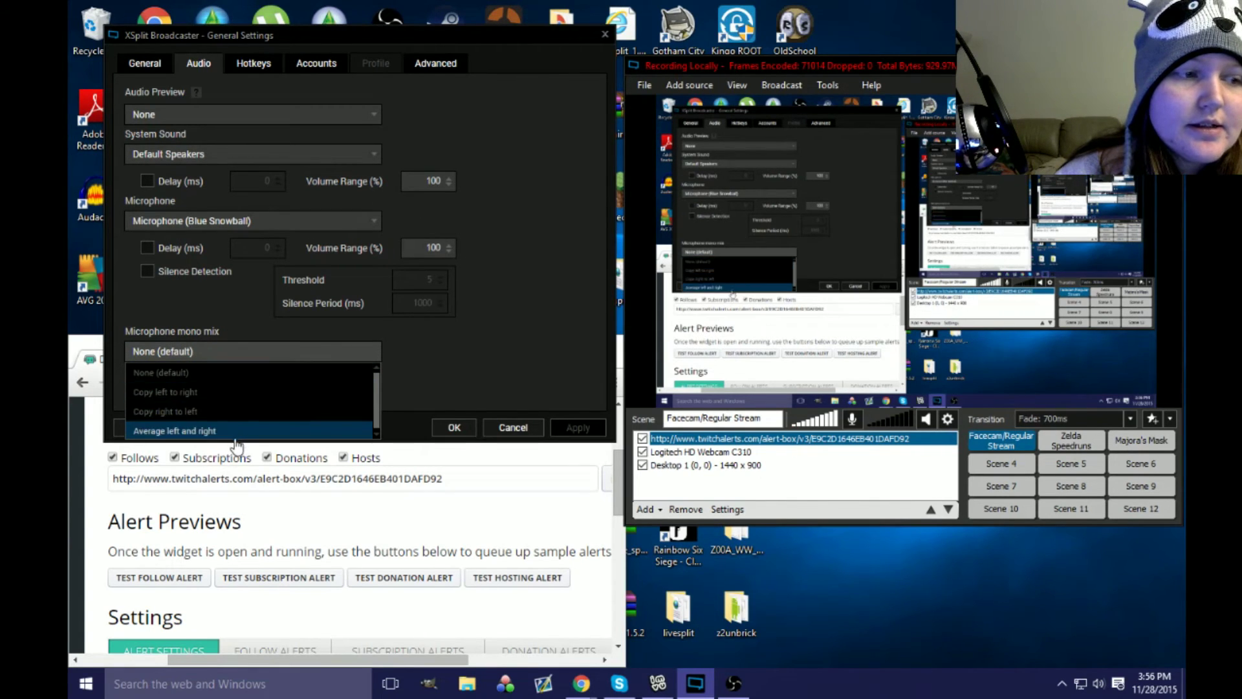
click(226, 372)
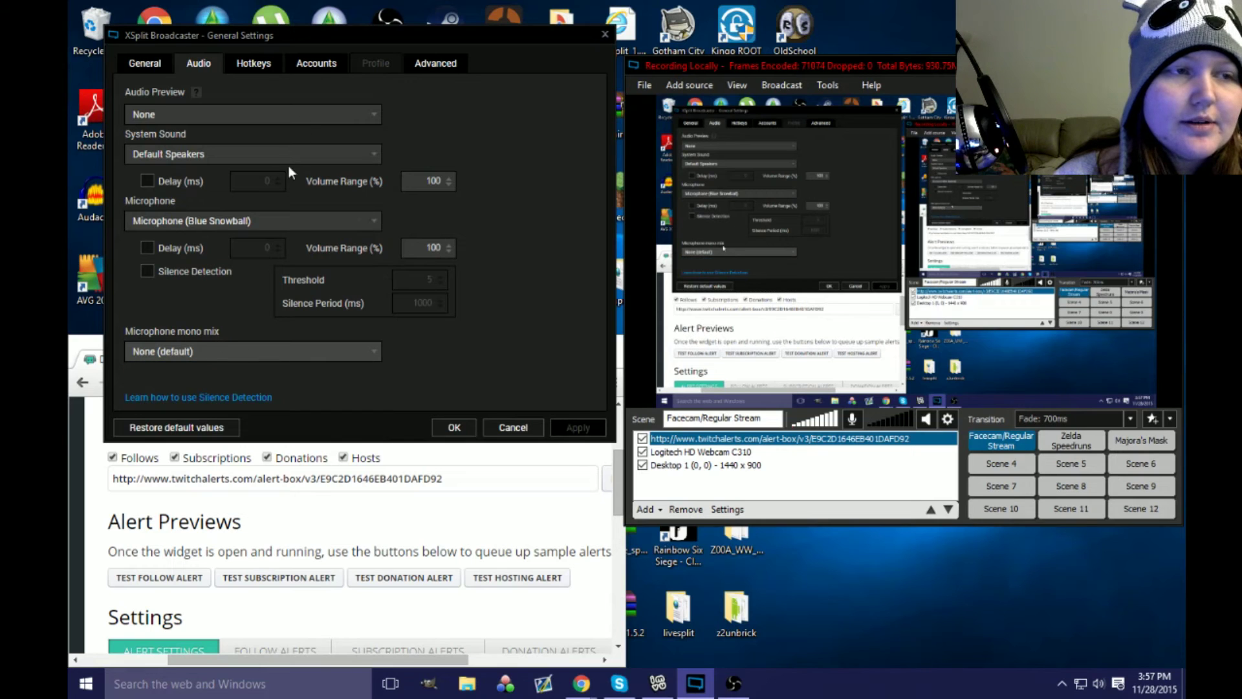
click(262, 65)
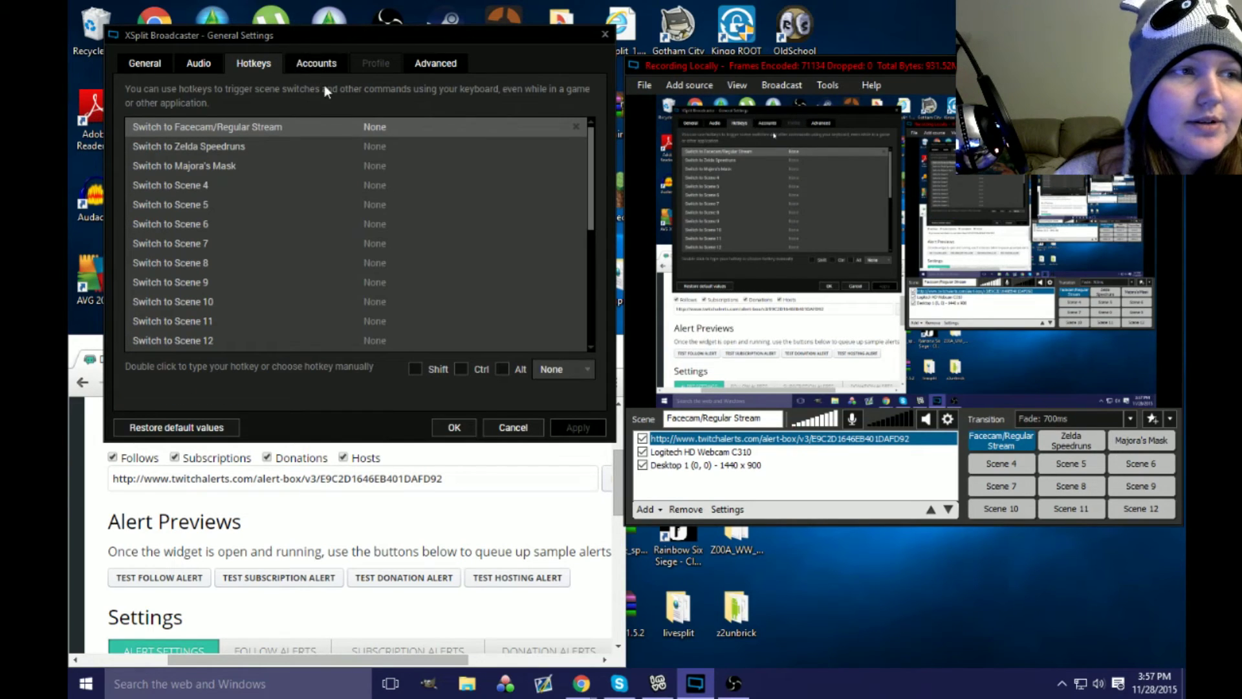
click(328, 63)
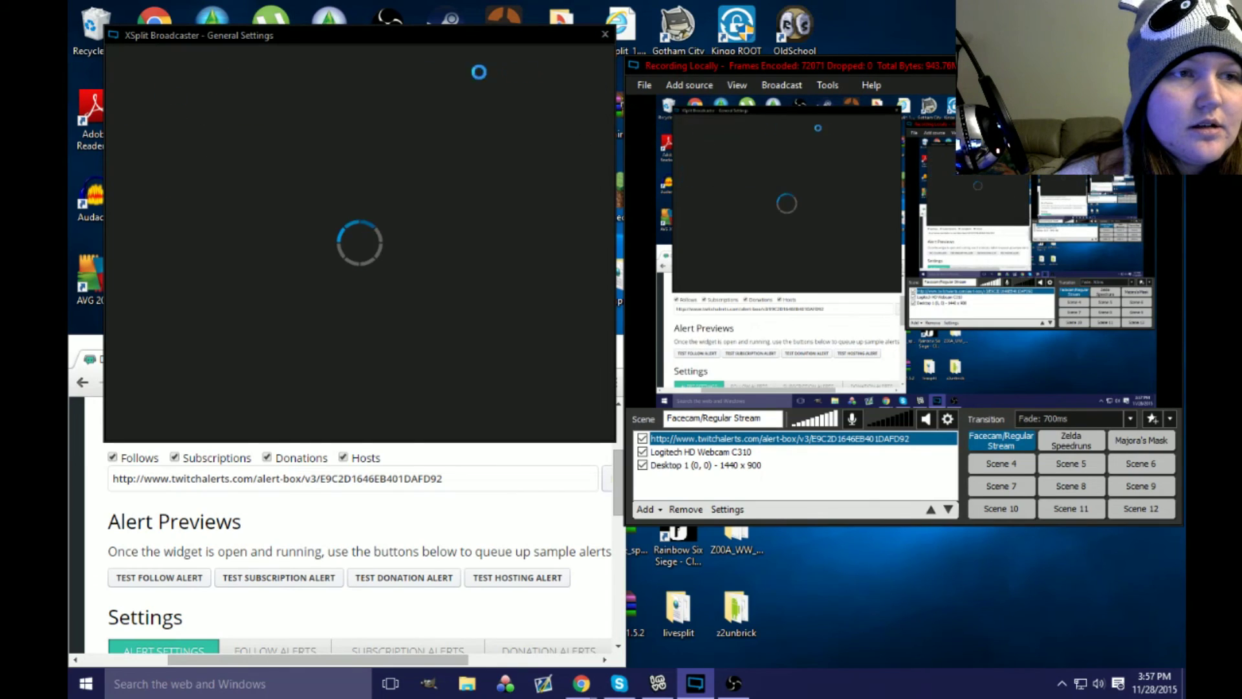
click(605, 33)
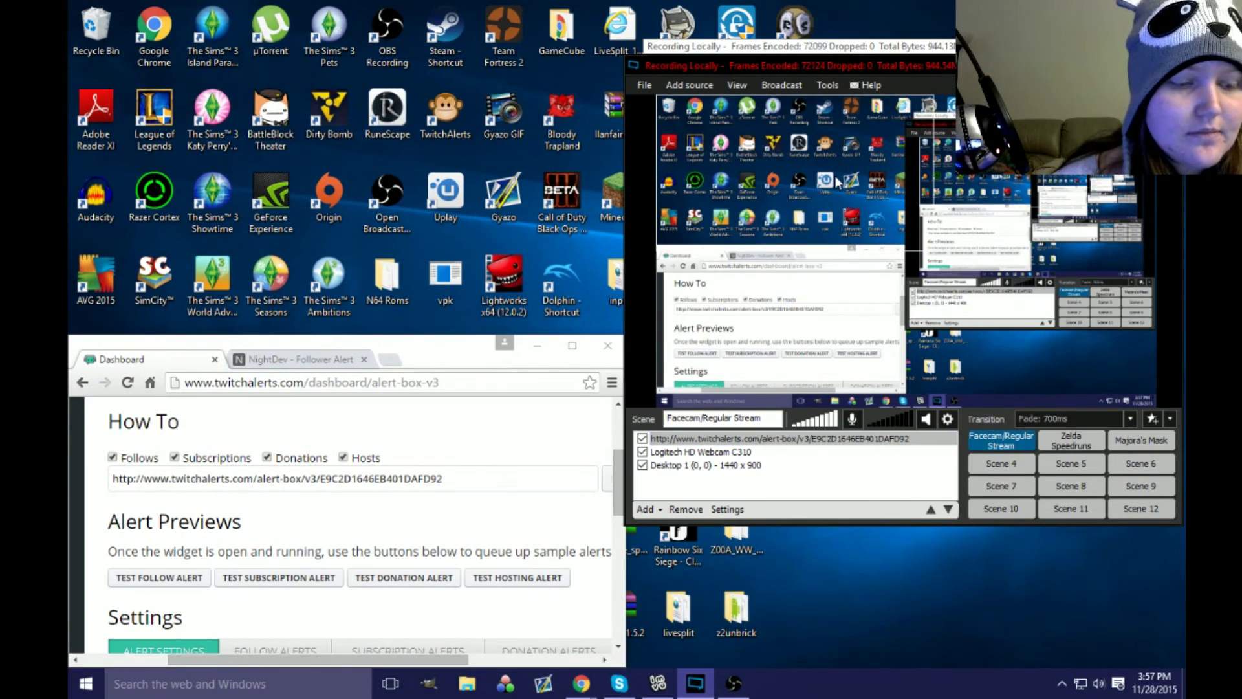
Step: Bring the Open Broadcaster Software main window back up from the taskbar, showing its scenes and sources
click(1070, 440)
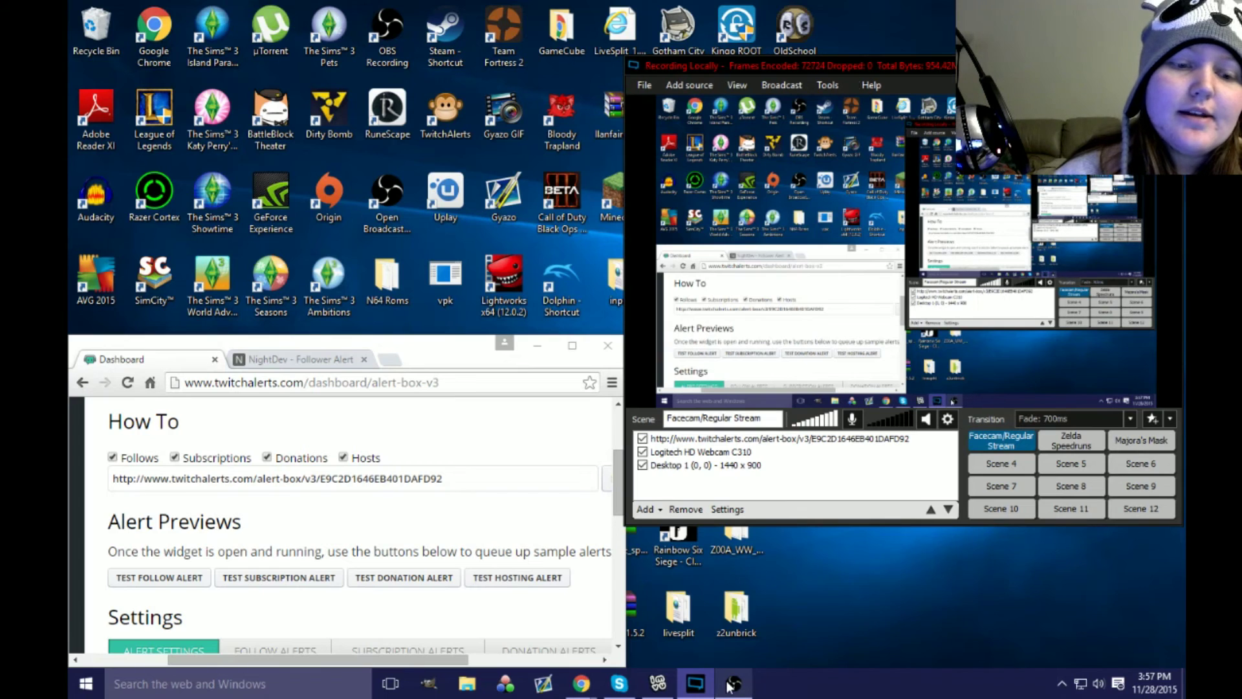
click(733, 684)
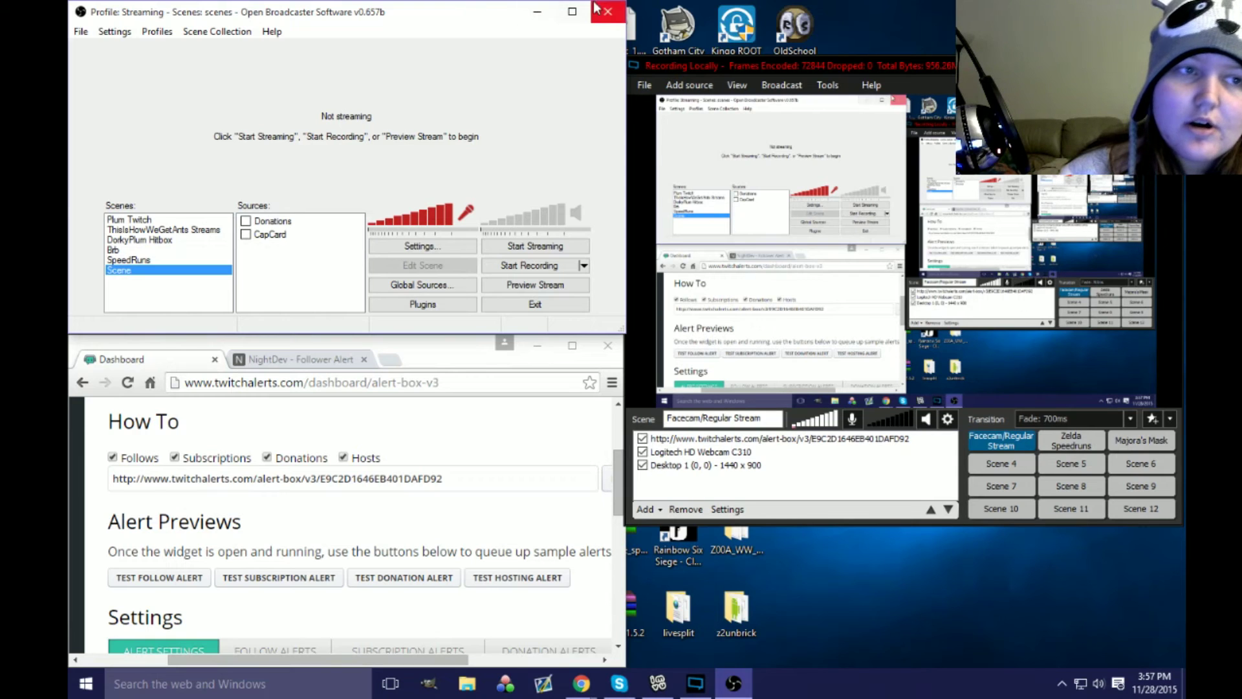
click(537, 12)
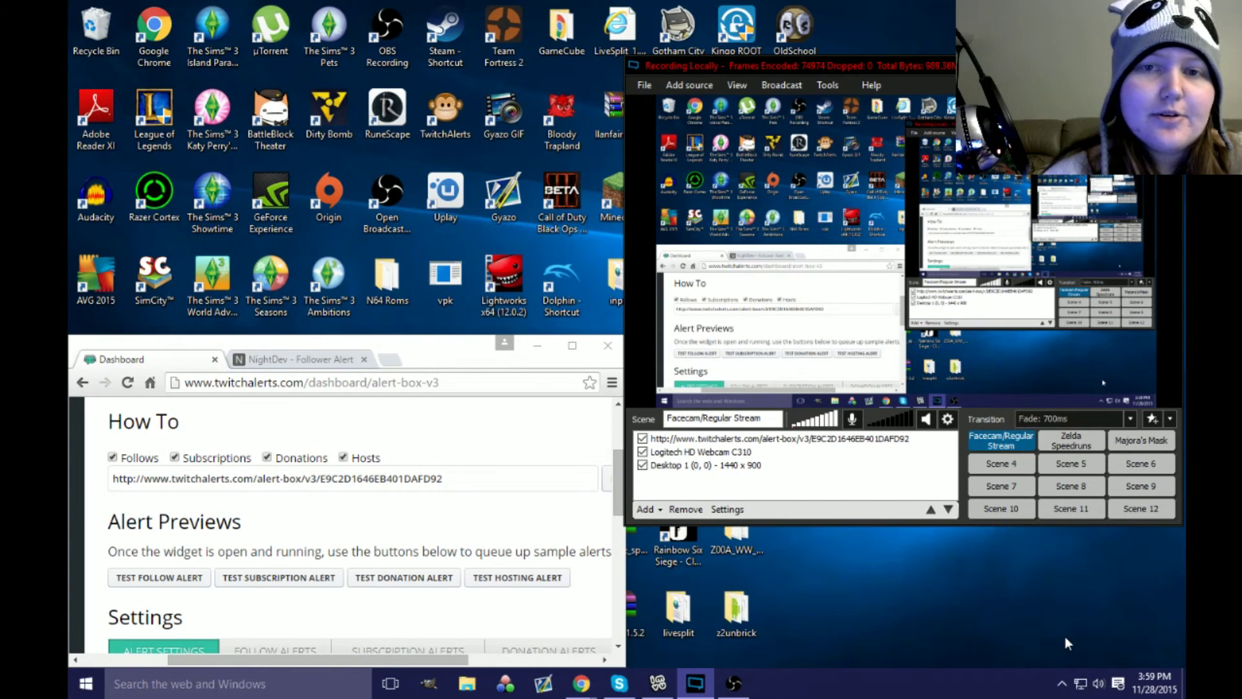
click(734, 682)
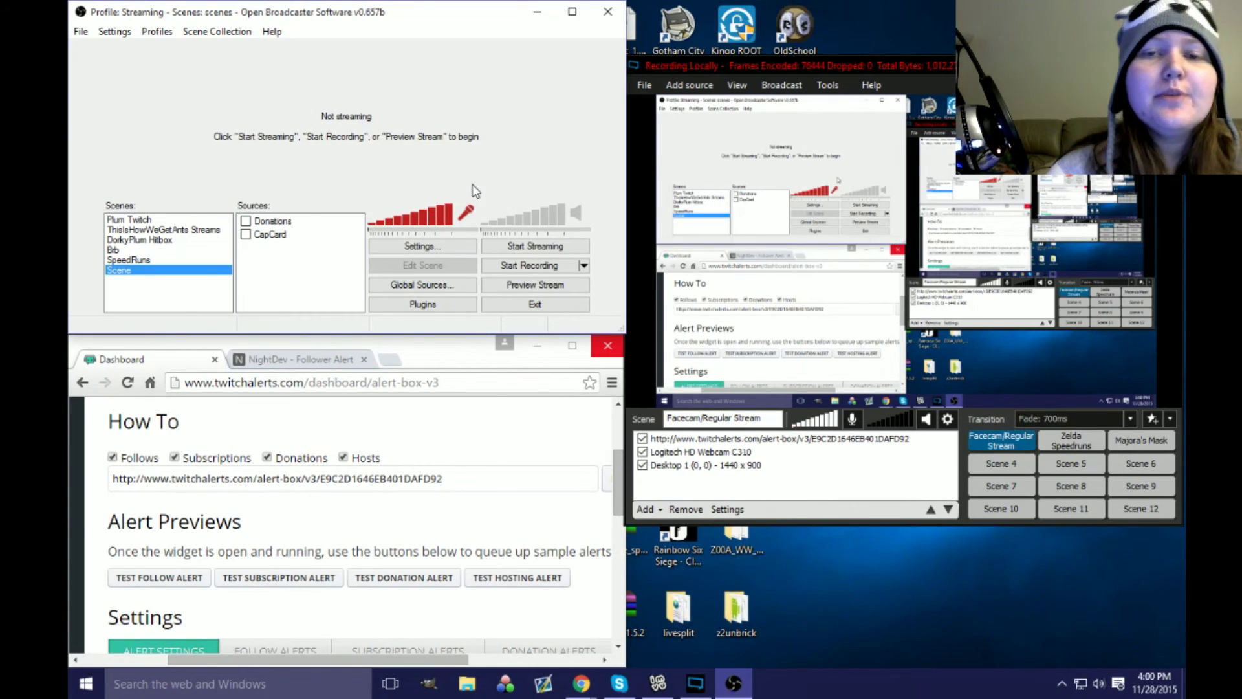